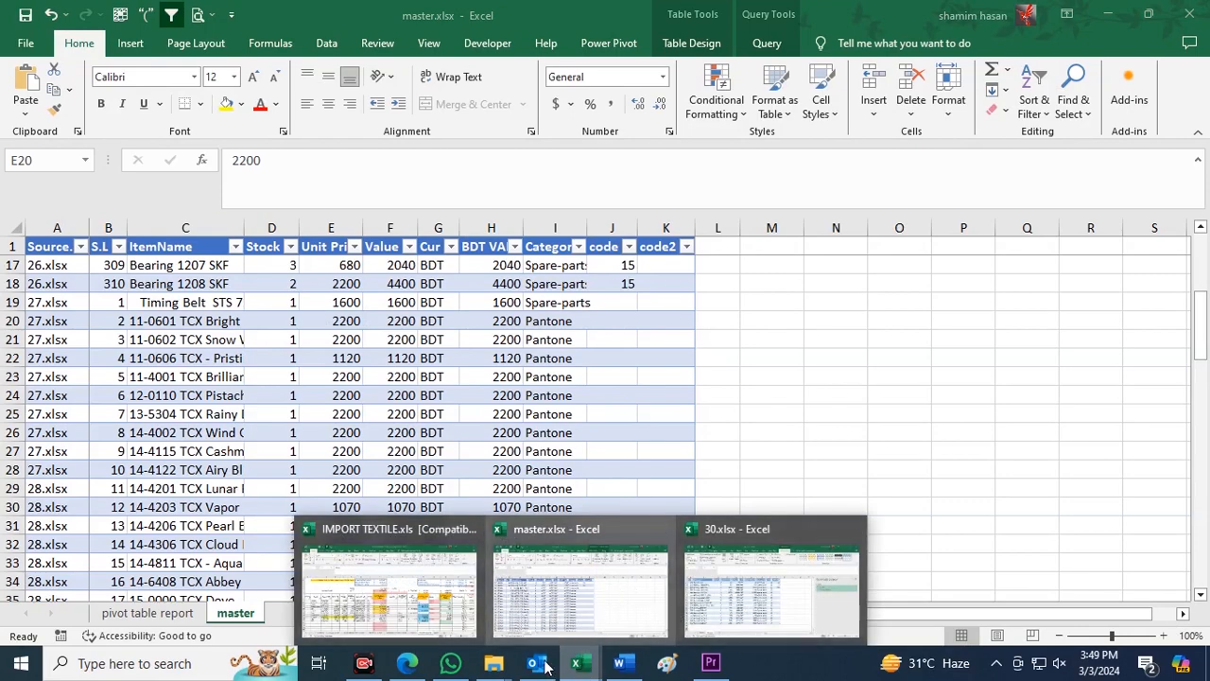
Open 26.xlsx from the "- Copy" folder and enter the header "code" in cell K1 beside the code2 column.
{"action": "mouse_move", "coordinate": [493, 663]}
{"action": "left_click", "coordinate": [1127, 593]}
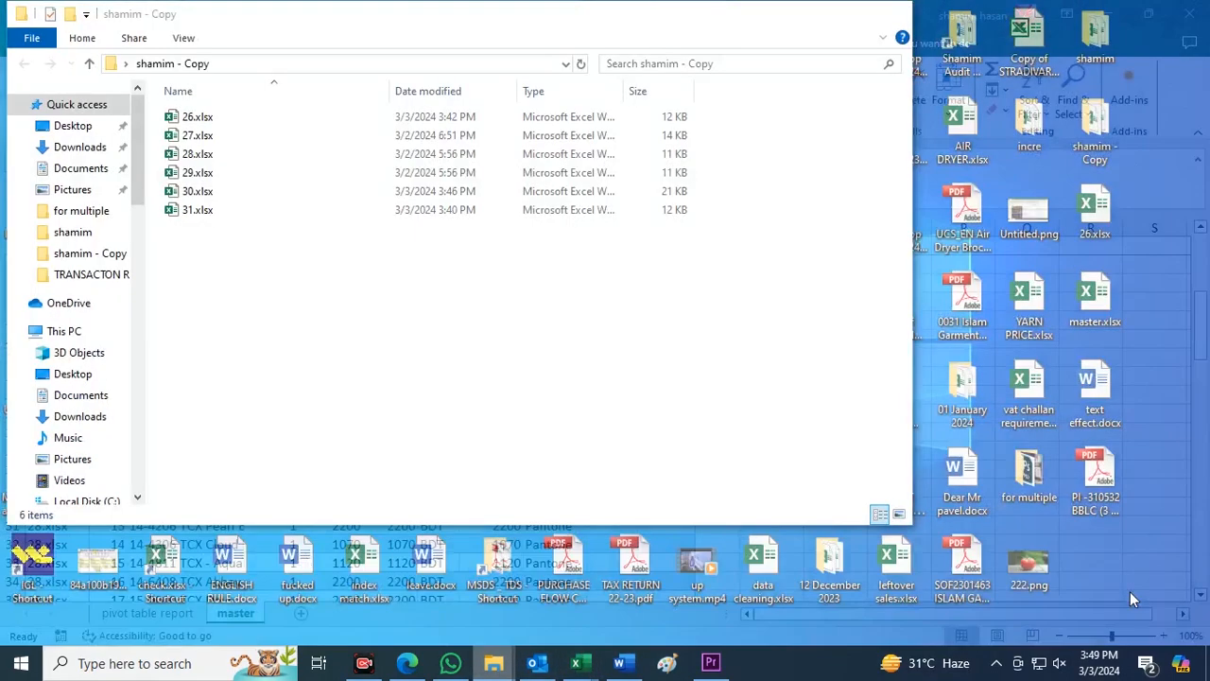
{"action": "double_click", "coordinate": [220, 118]}
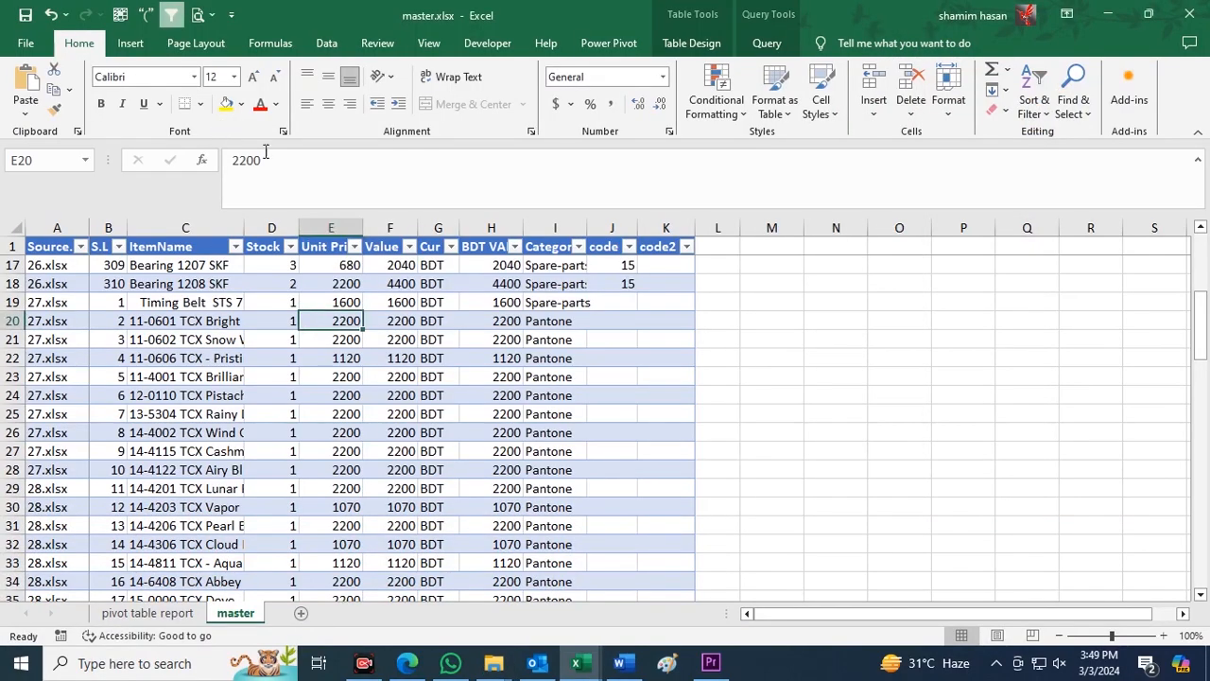
{"action": "left_click", "coordinate": [582, 357]}
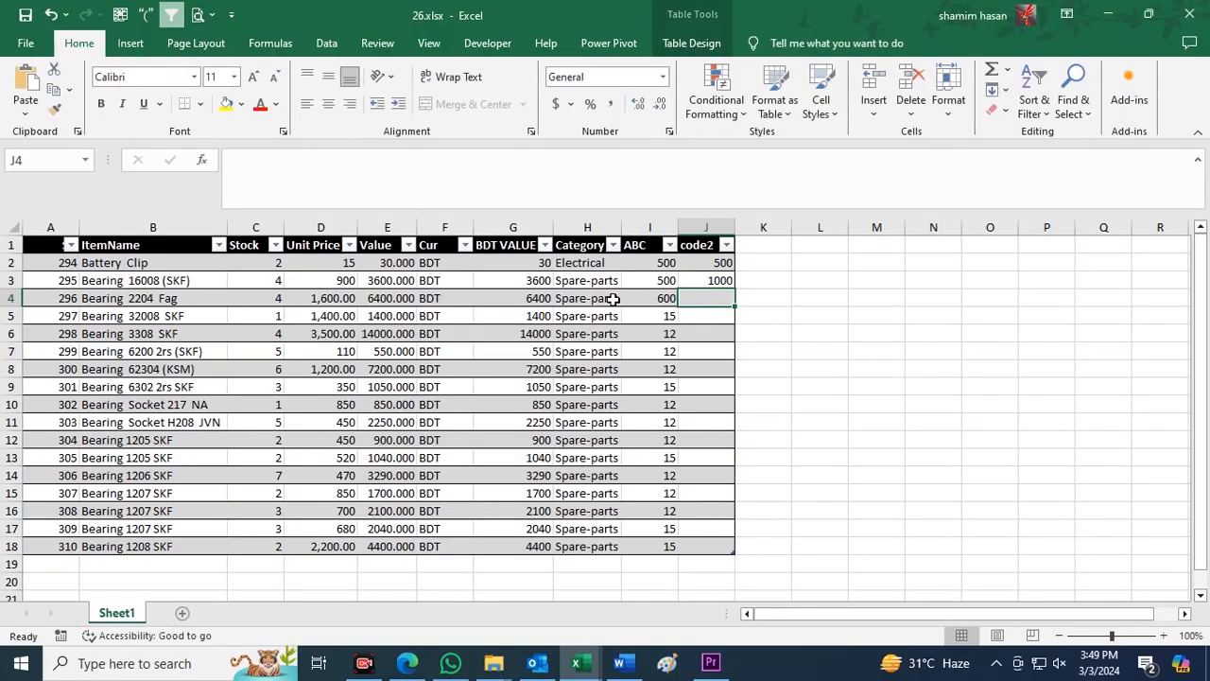
{"action": "left_click", "coordinate": [704, 248]}
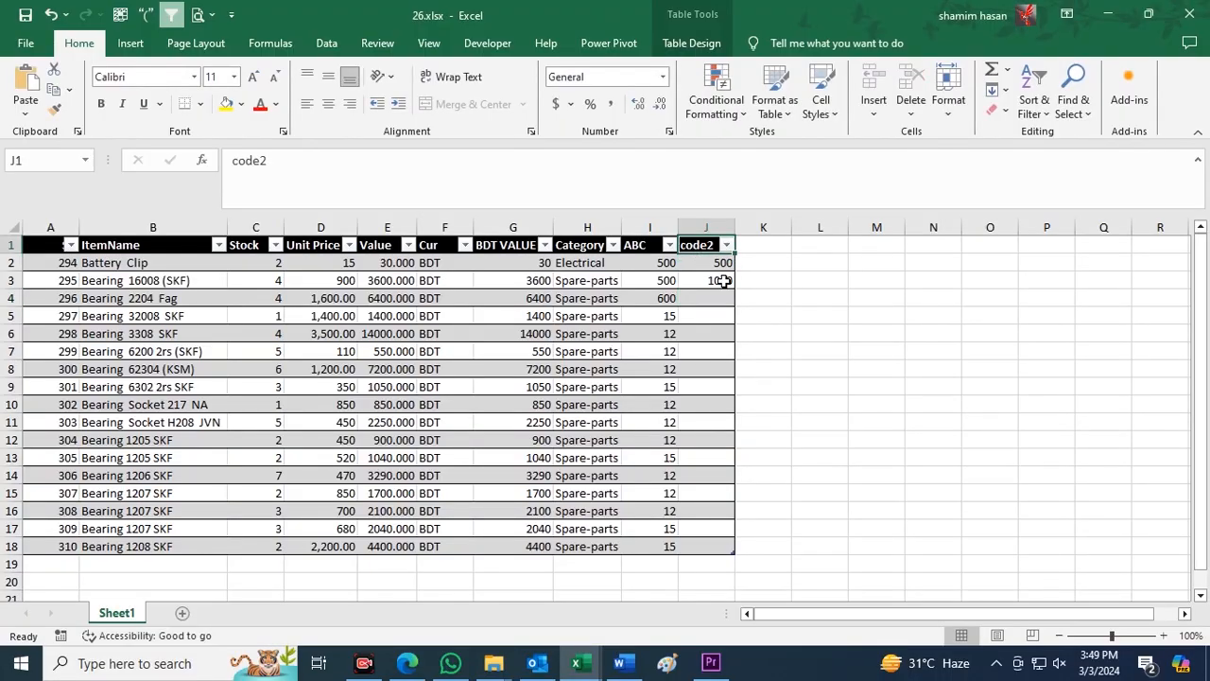
{"action": "key", "text": "Right"}
{"action": "type", "text": "code"}
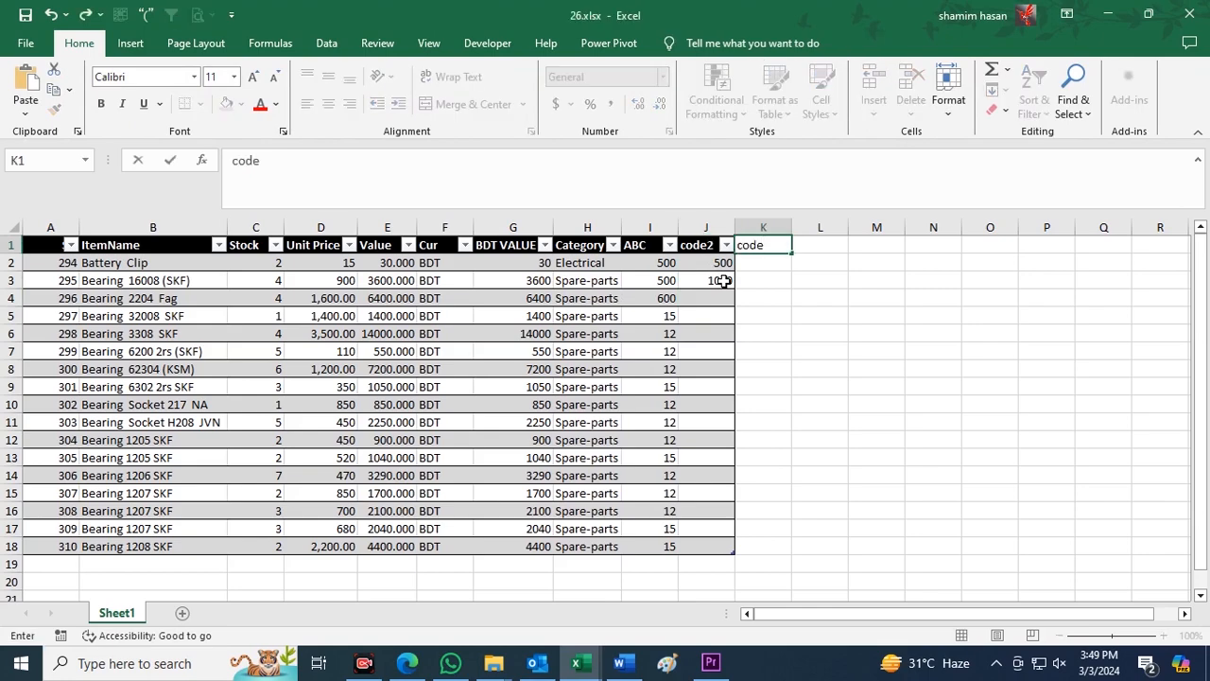
Create a blank workbook and bring up its data import commands.
{"action": "left_click", "coordinate": [237, 198]}
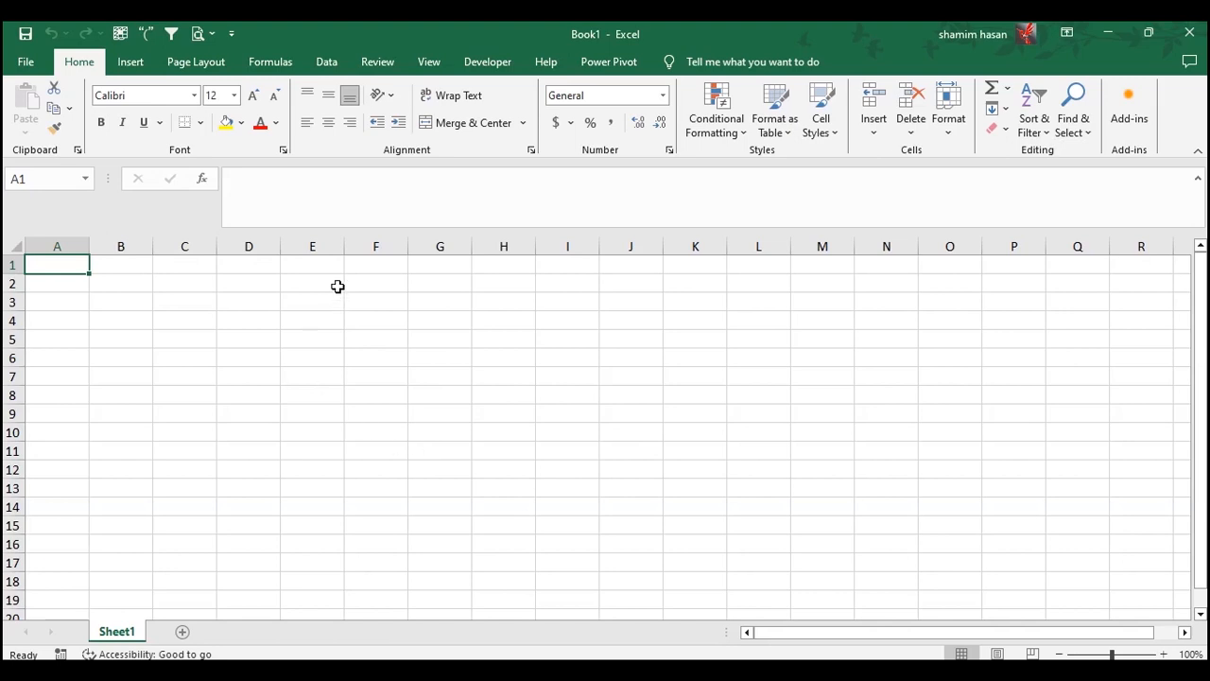
{"action": "left_click", "coordinate": [321, 62]}
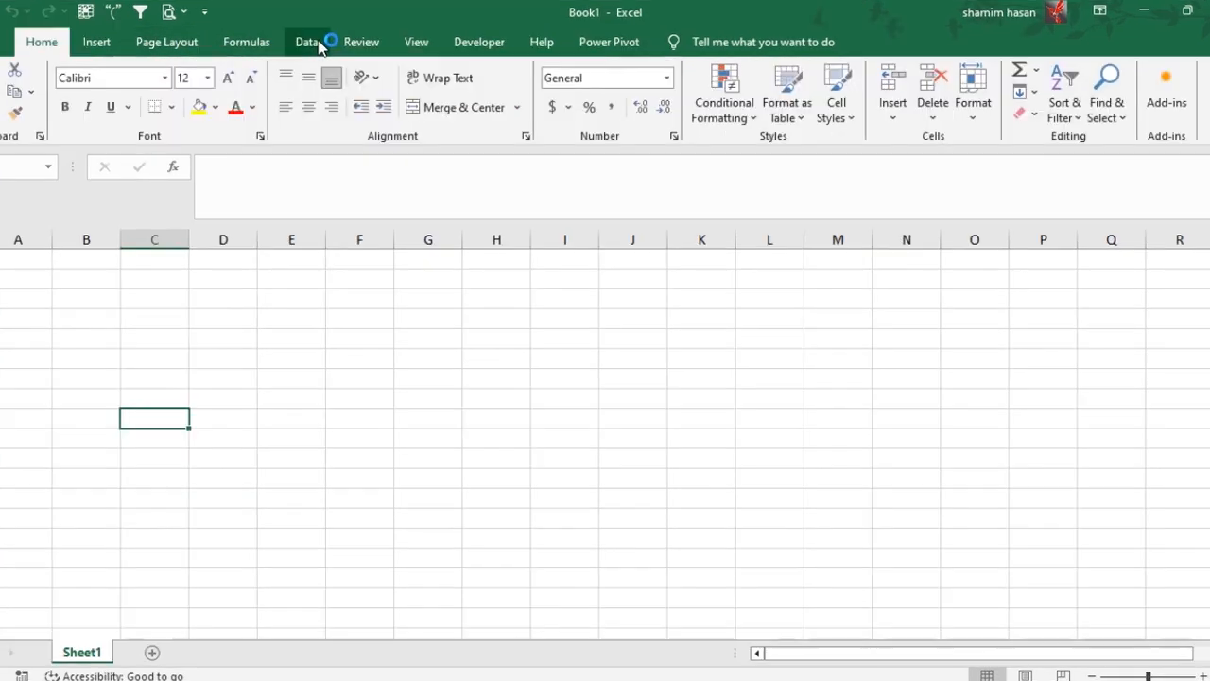
{"action": "left_click", "coordinate": [308, 42]}
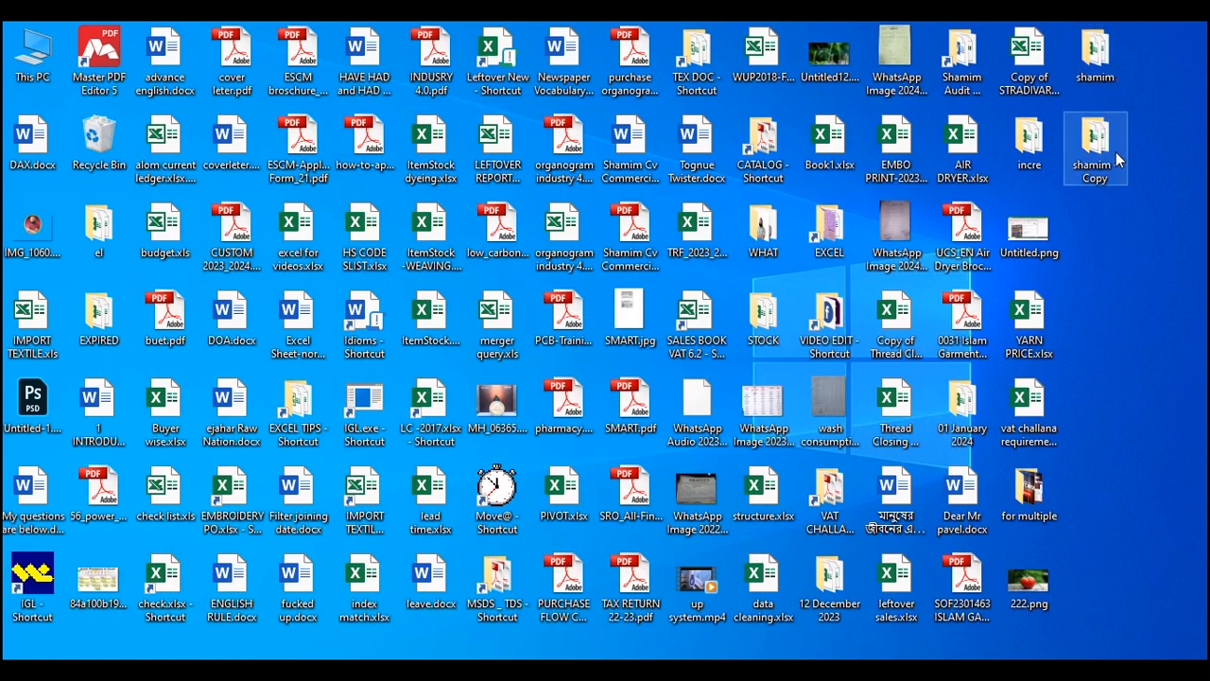
Review the item tables in 27.xlsx and 28.xlsx from the original source folder on the desktop, closing each workbook after viewing.
{"action": "double_click", "coordinate": [1095, 55]}
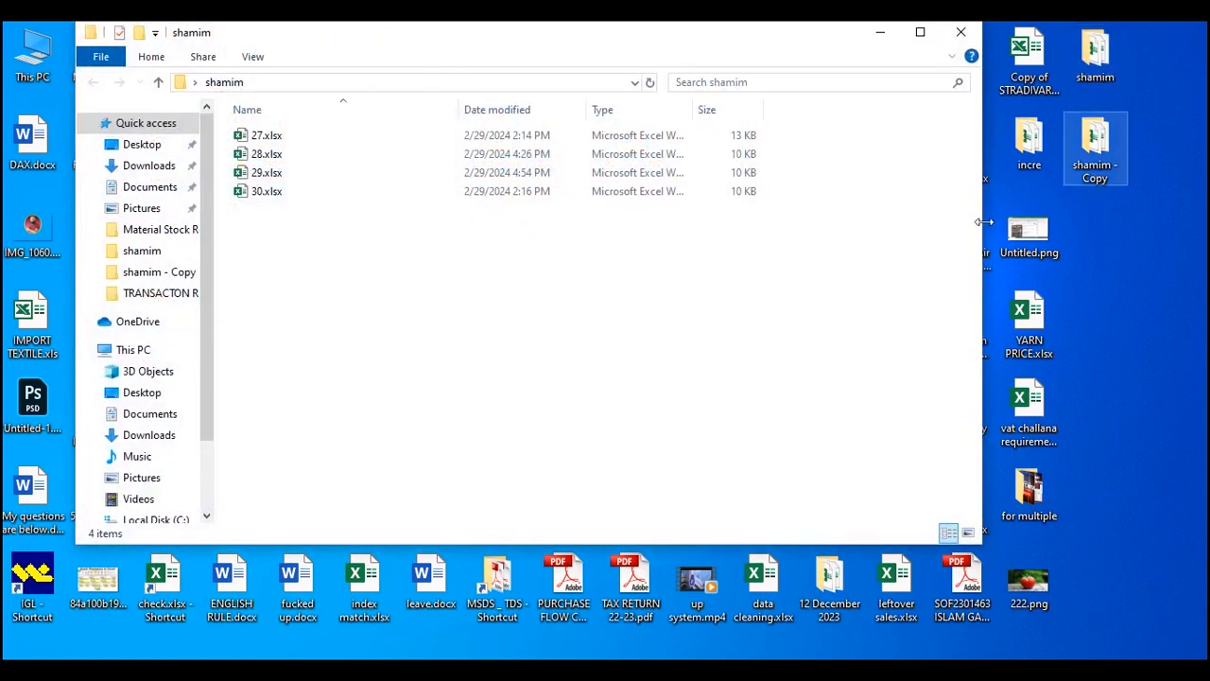
{"action": "double_click", "coordinate": [287, 138]}
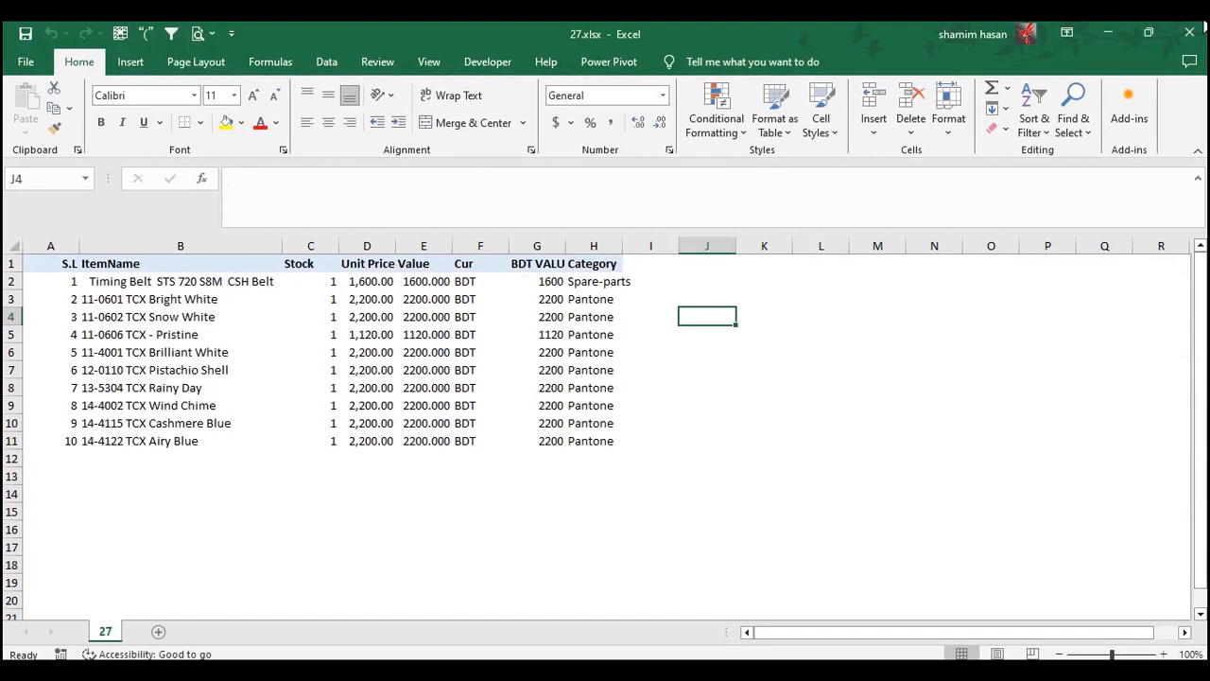
{"action": "left_click", "coordinate": [1189, 33]}
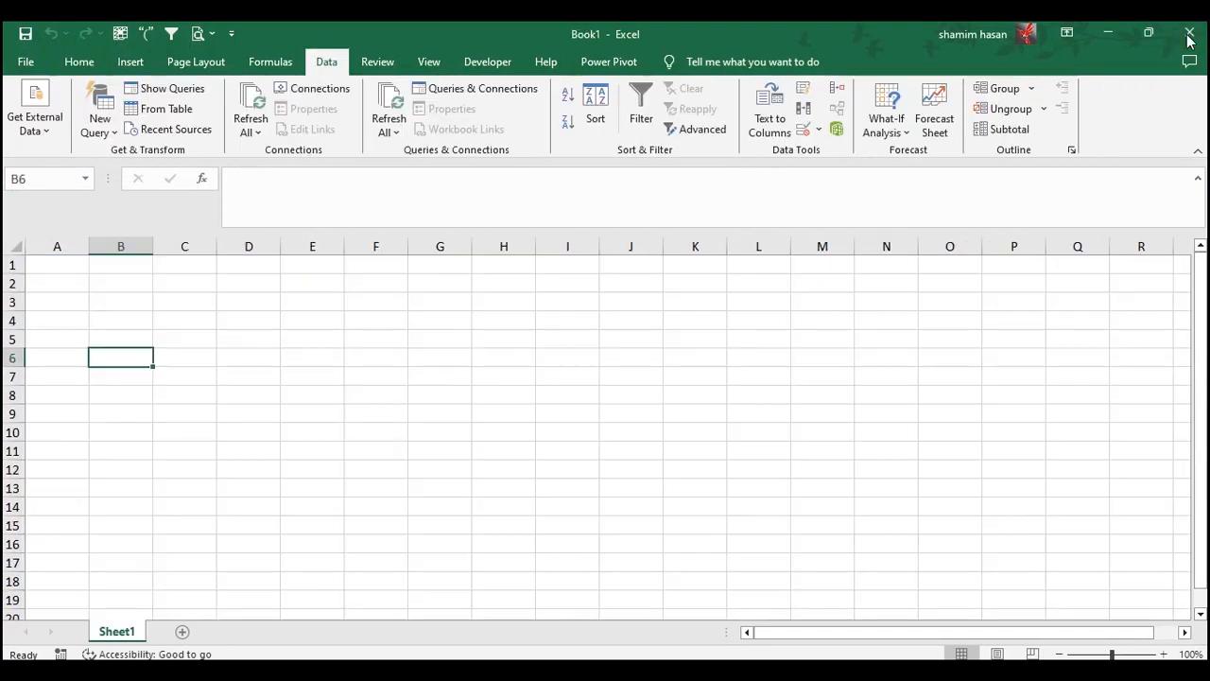
{"action": "left_click", "coordinate": [1108, 34]}
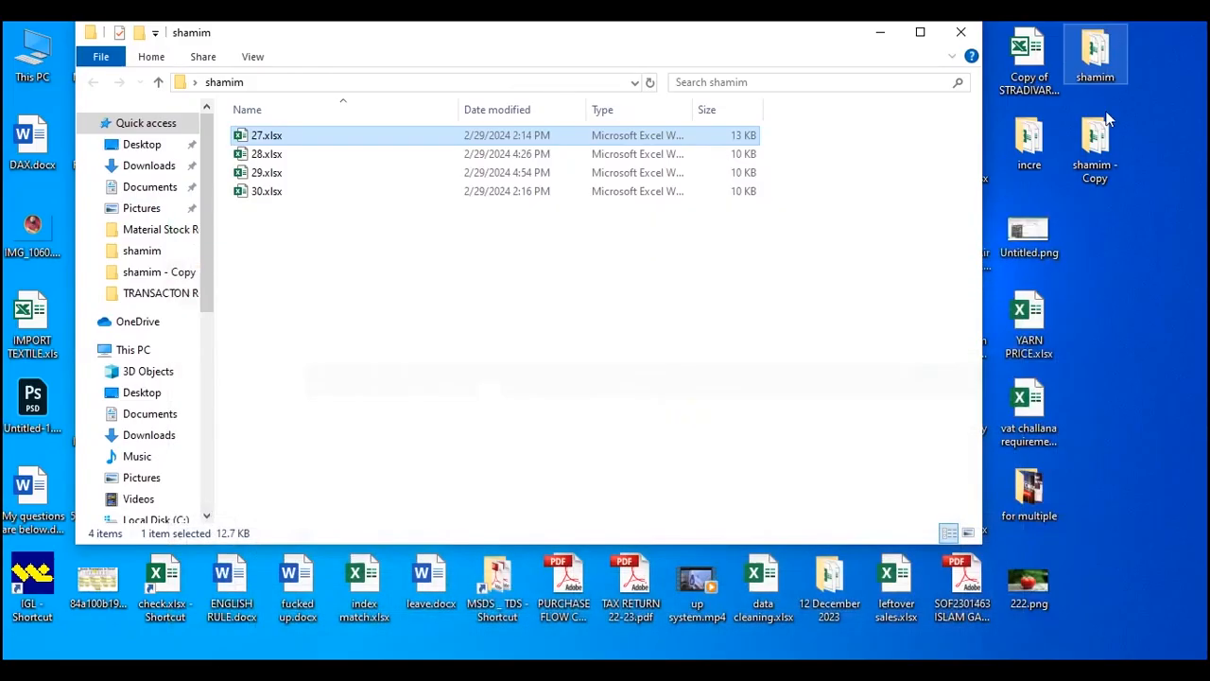
{"action": "left_click", "coordinate": [286, 156]}
{"action": "double_click", "coordinate": [286, 156]}
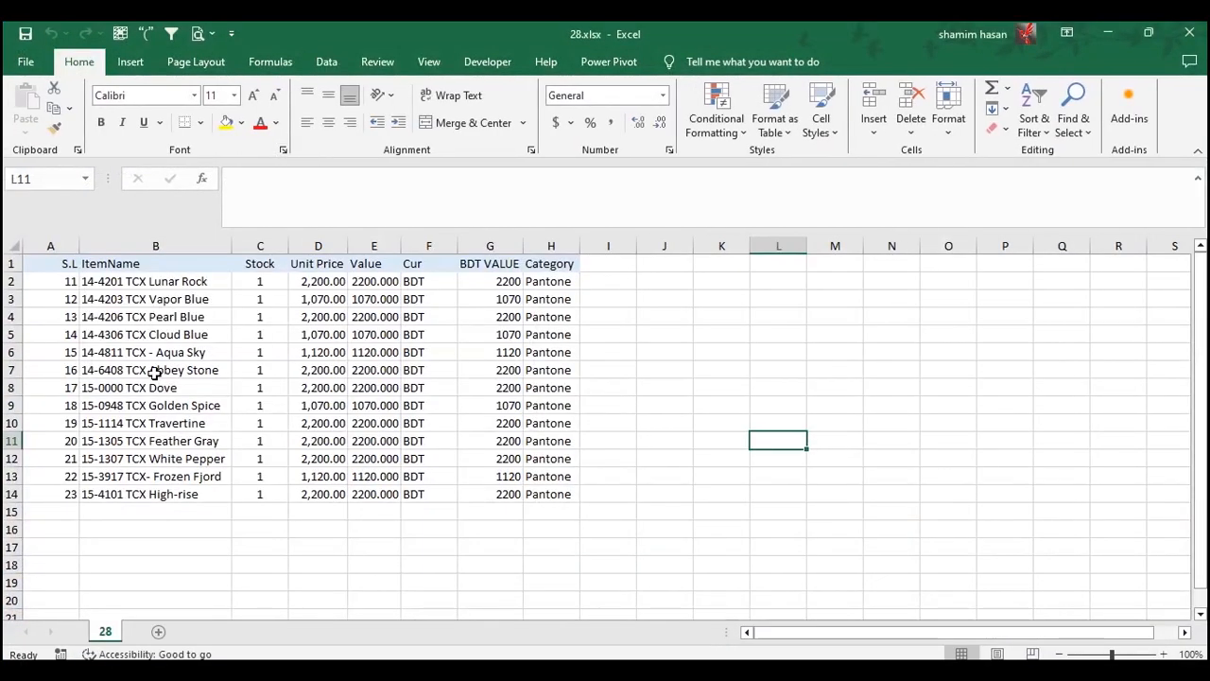
{"action": "left_click", "coordinate": [1188, 33]}
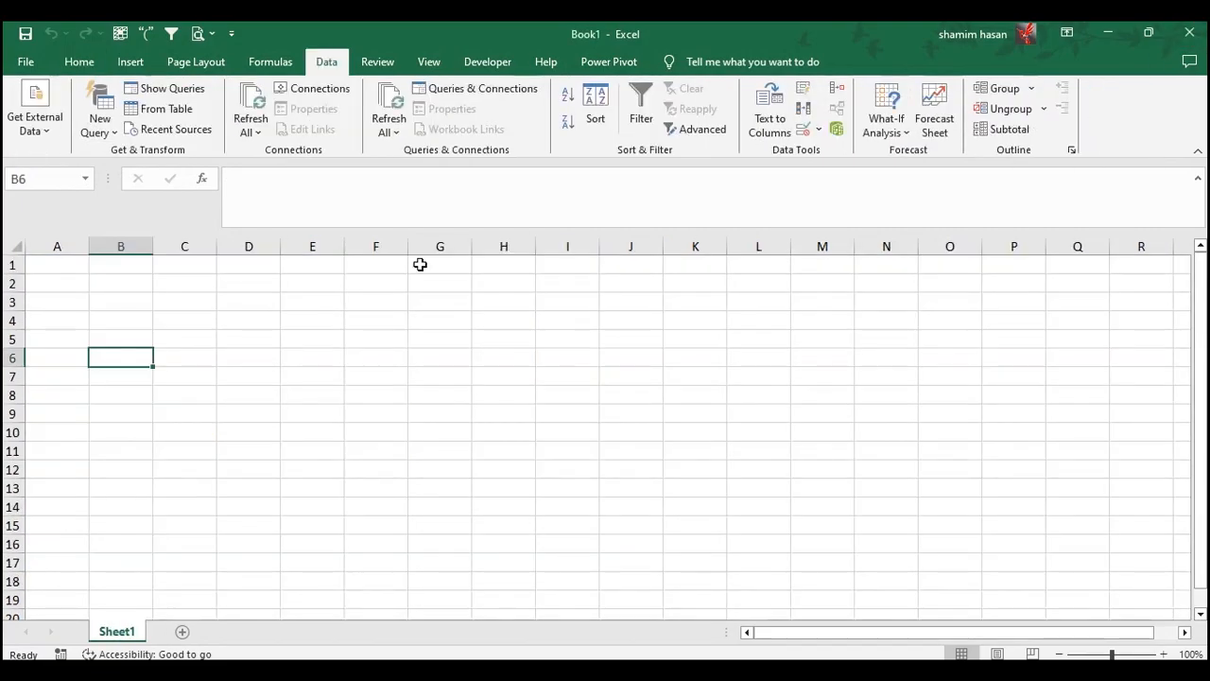
{"action": "left_click", "coordinate": [1108, 33]}
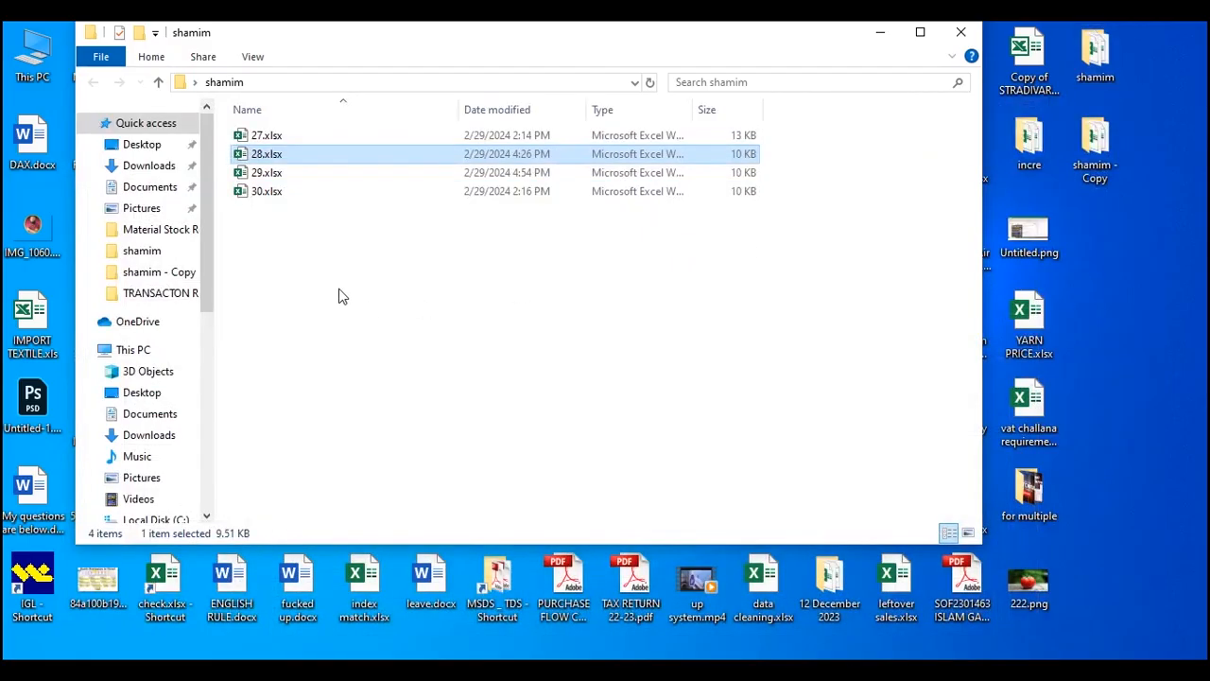
Review the item tables in 29.xlsx and 30.xlsx from the same source folder.
{"action": "left_click", "coordinate": [267, 174]}
{"action": "double_click", "coordinate": [265, 177]}
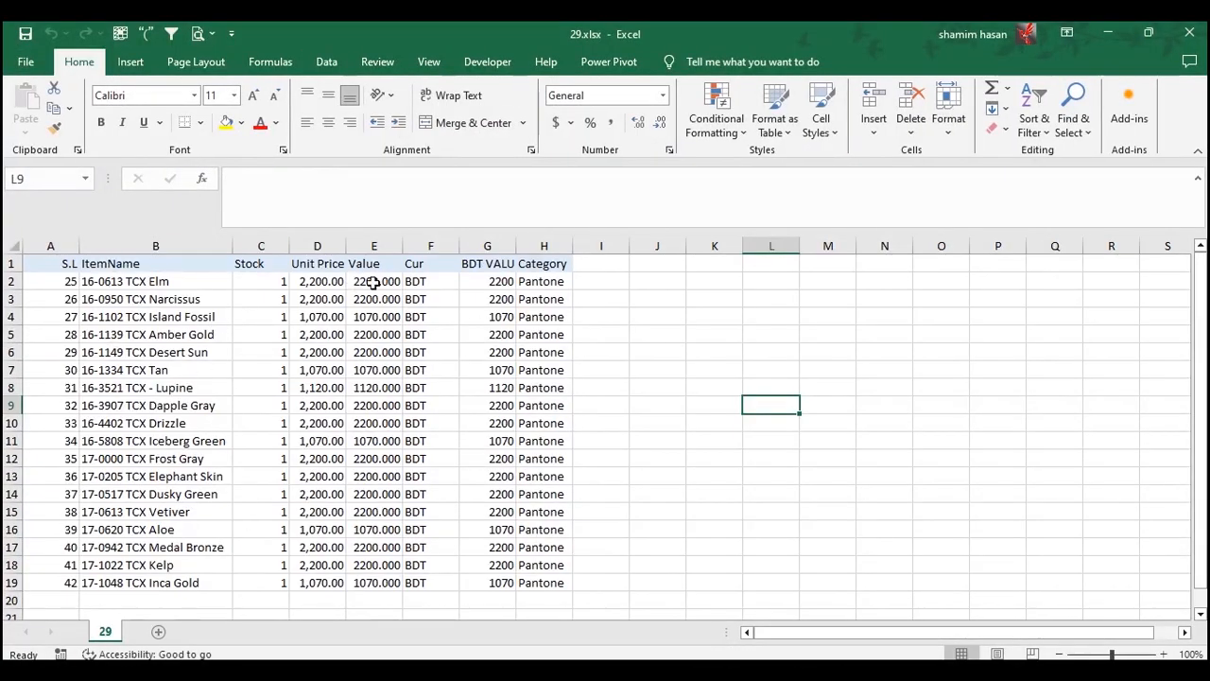
{"action": "left_click", "coordinate": [1189, 33]}
{"action": "left_click", "coordinate": [1107, 32]}
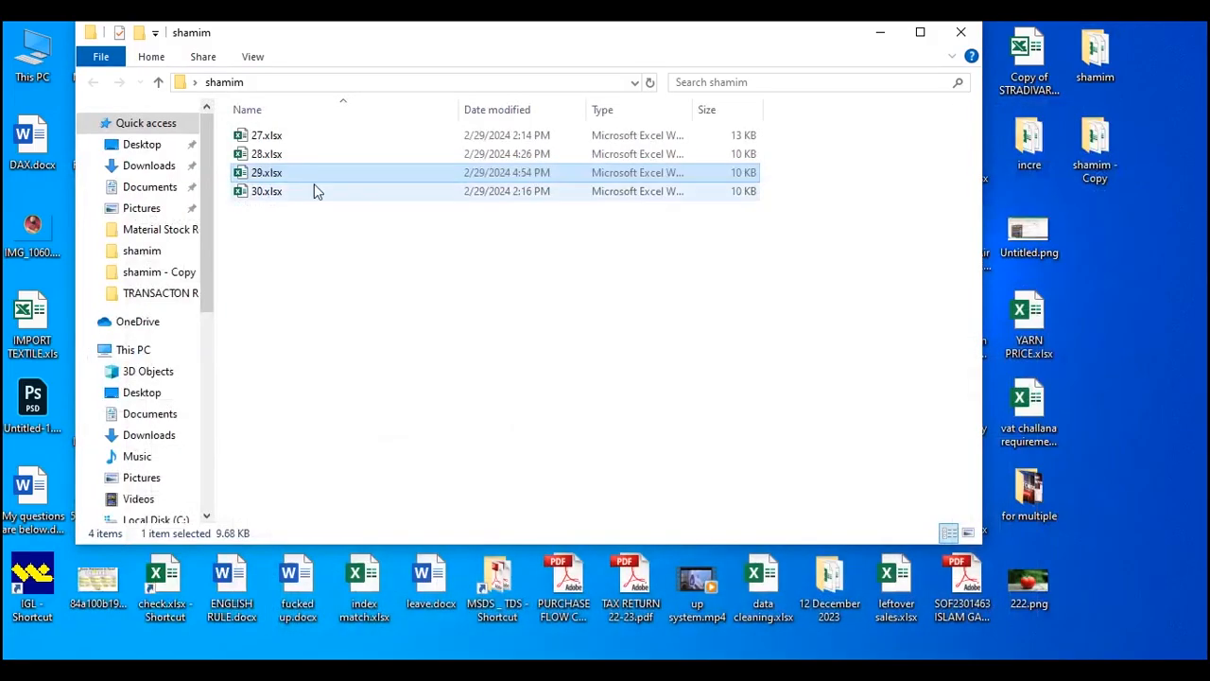
{"action": "double_click", "coordinate": [274, 192]}
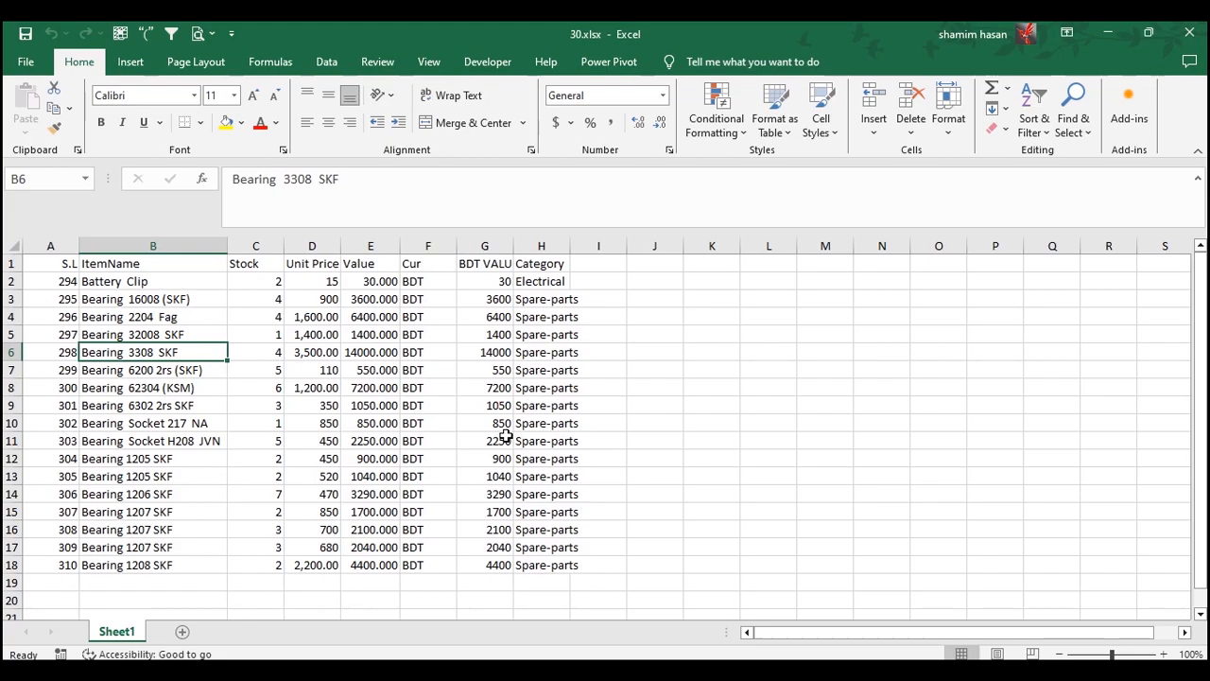
{"action": "left_click", "coordinate": [1104, 36]}
{"action": "left_click", "coordinate": [1104, 36]}
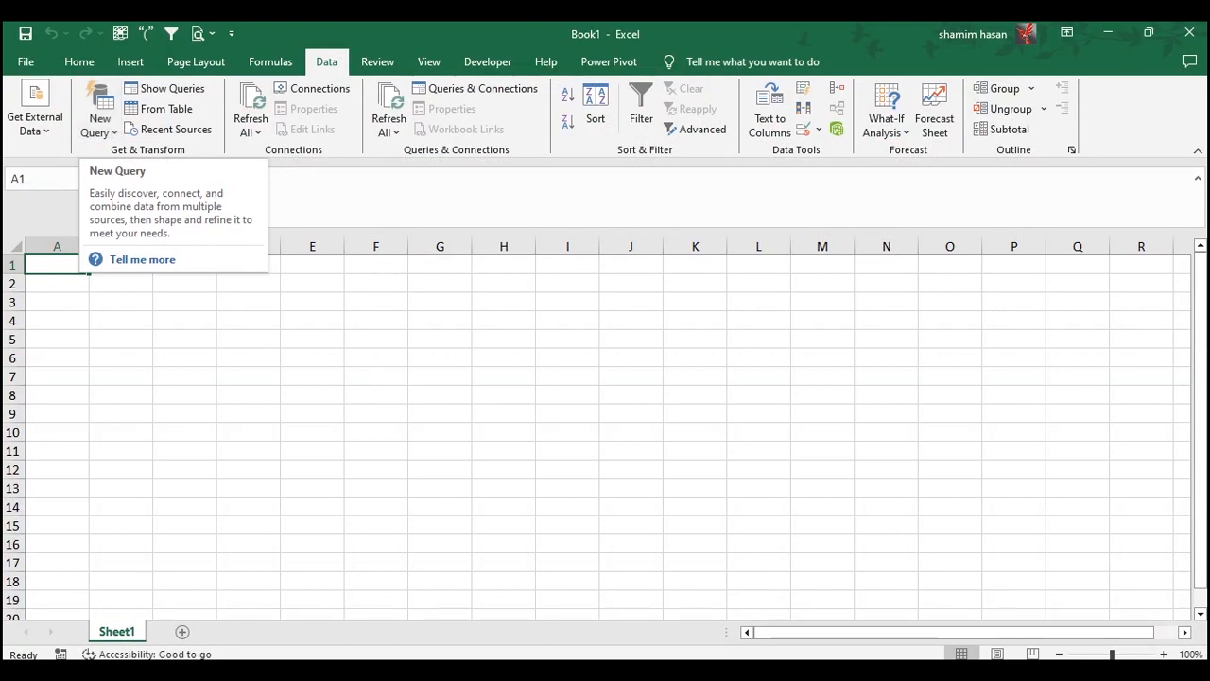
Delete the abc column from the table in 27.xlsx in the desktop's "- Copy" folder, saving and closing the workbook.
{"action": "left_click", "coordinate": [1109, 34]}
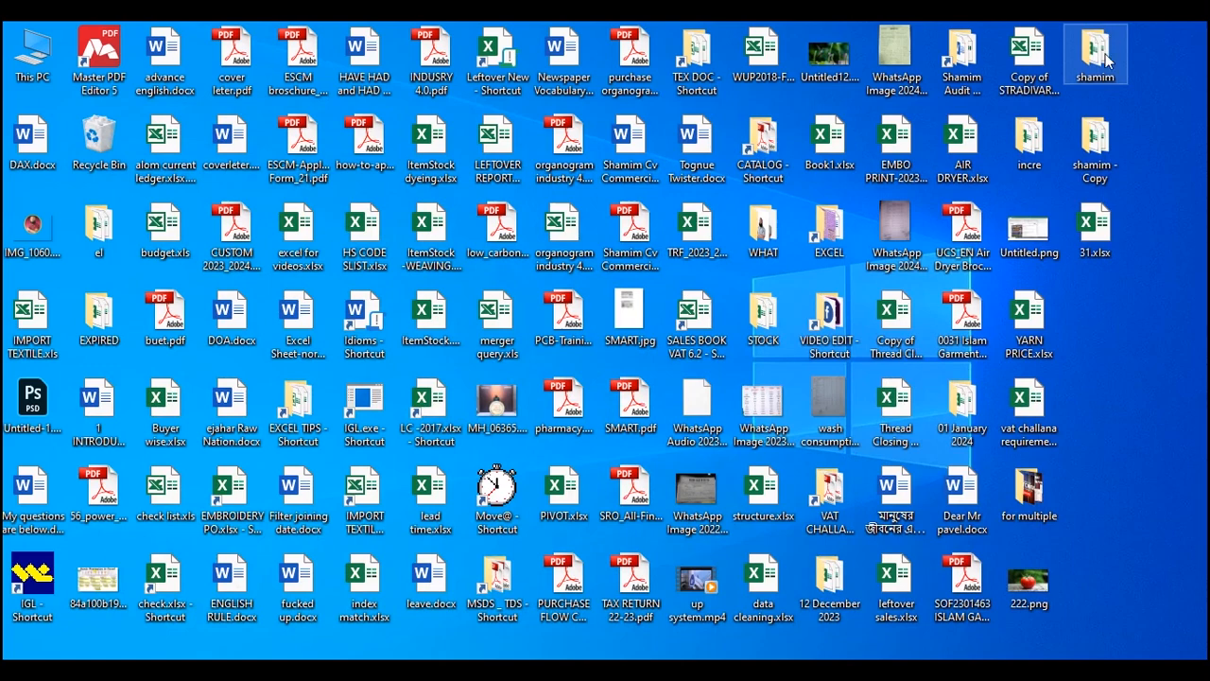
{"action": "double_click", "coordinate": [1094, 143]}
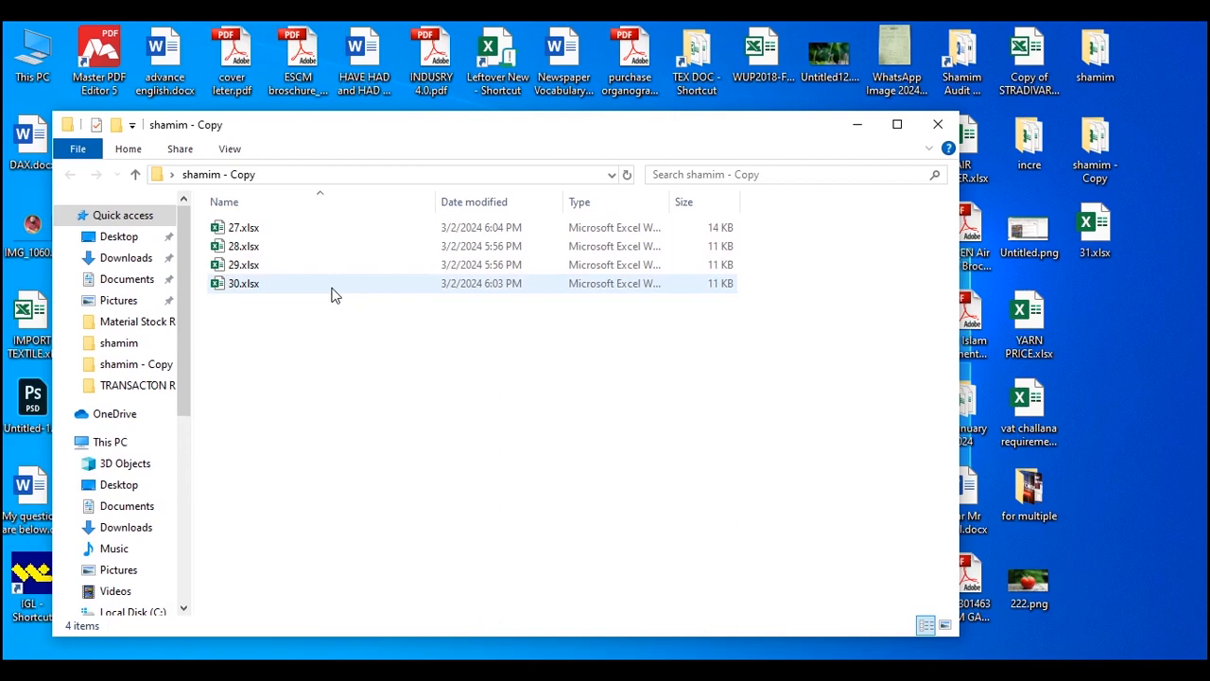
{"action": "double_click", "coordinate": [315, 228]}
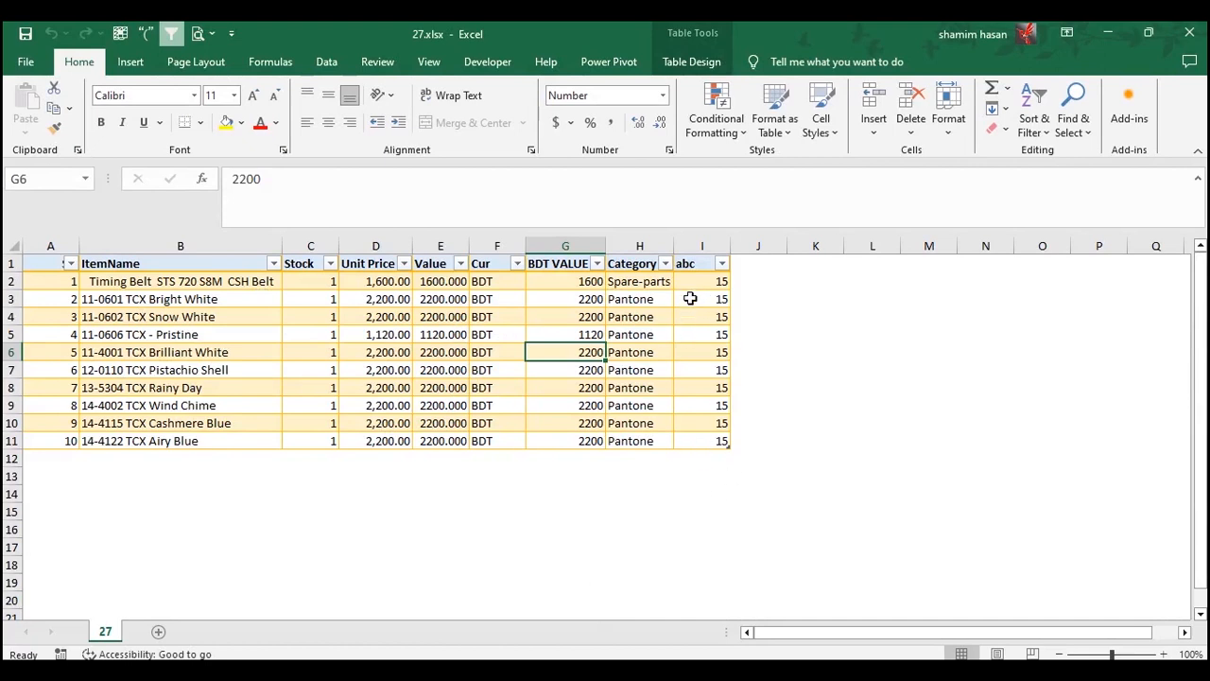
{"action": "left_click", "coordinate": [699, 245]}
{"action": "key", "text": "ctrl+minus"}
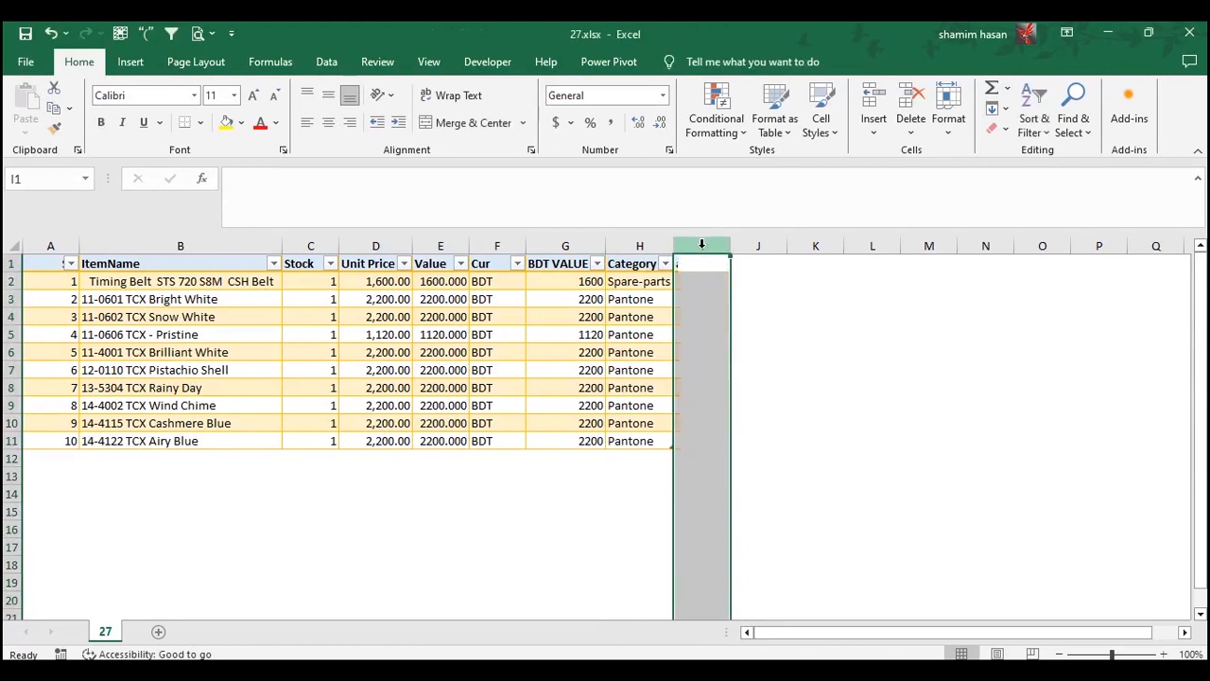
{"action": "left_click", "coordinate": [522, 316]}
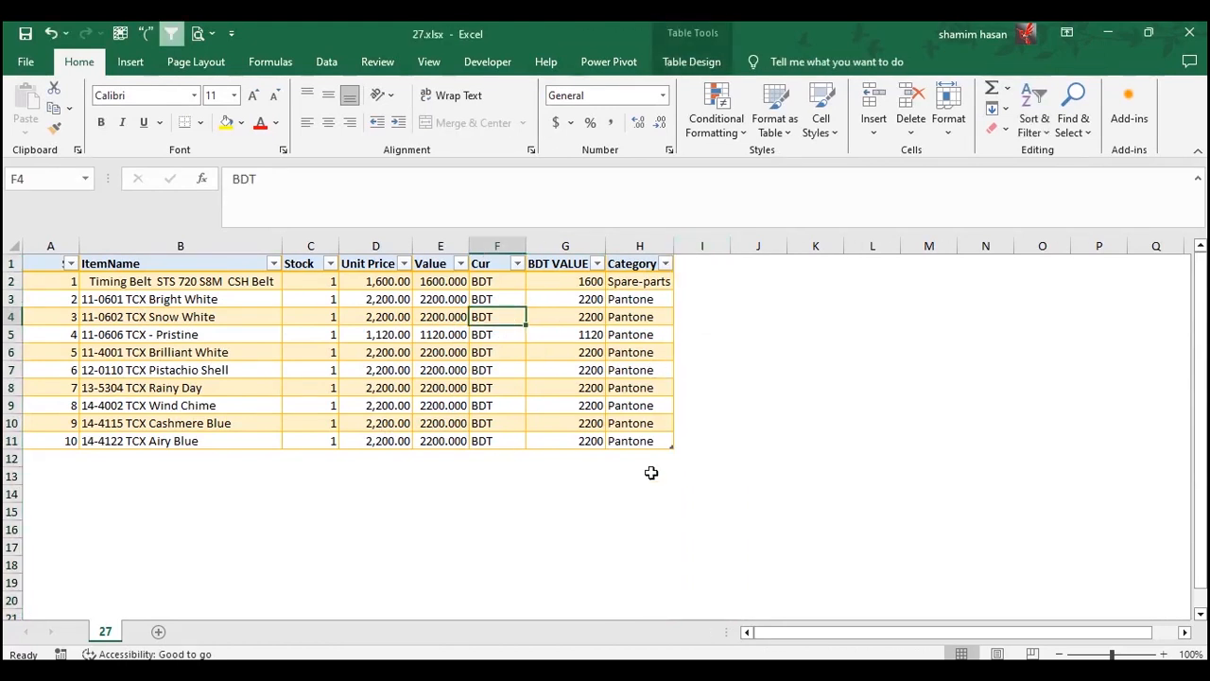
{"action": "left_click", "coordinate": [1191, 34]}
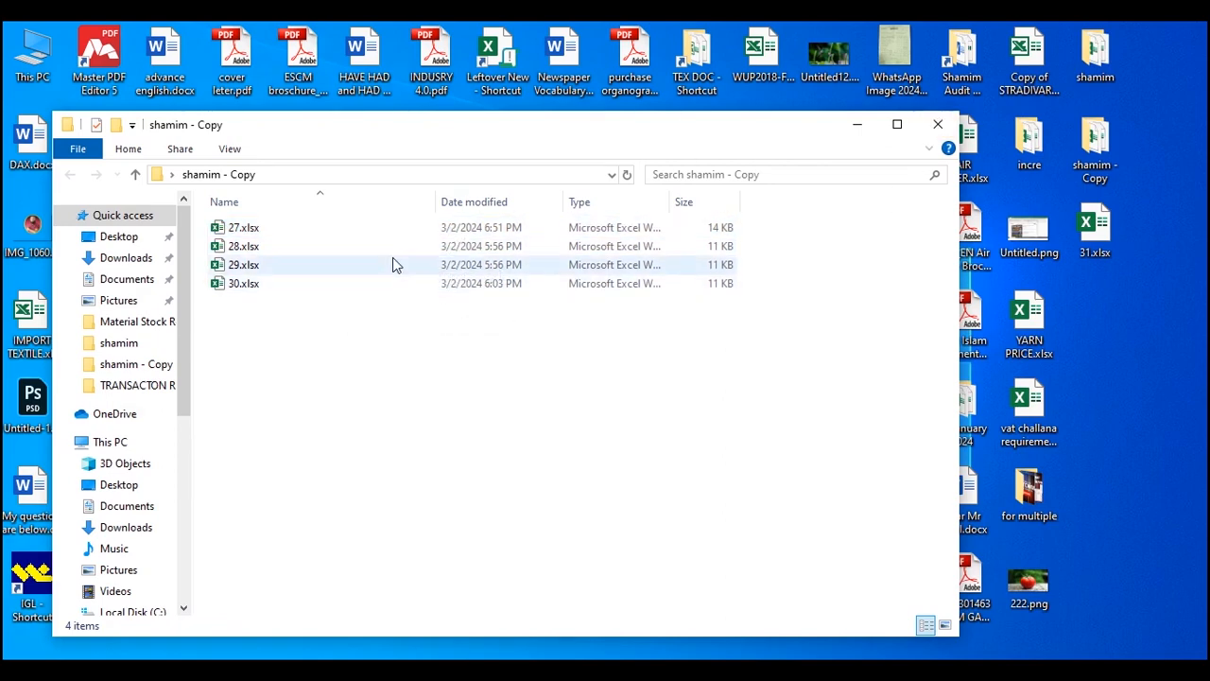
Inspect the table columns of 28.xlsx in the "- Copy" folder and close the workbook.
{"action": "left_click", "coordinate": [244, 246]}
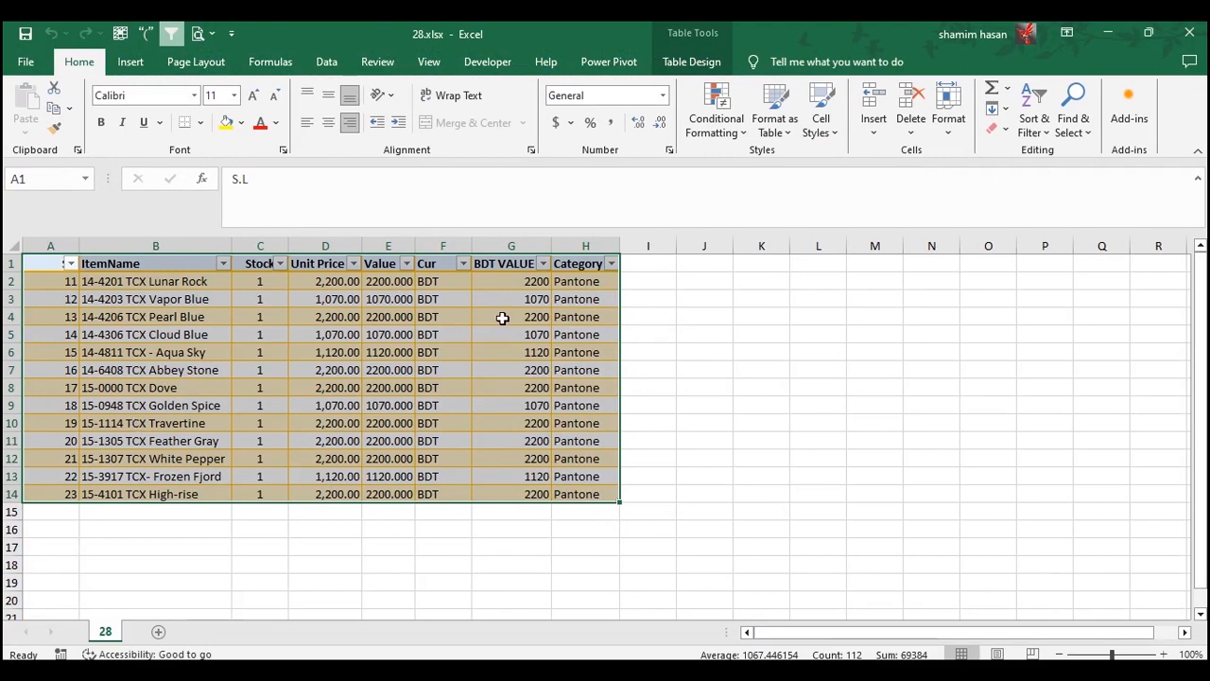
{"action": "left_click", "coordinate": [1179, 35]}
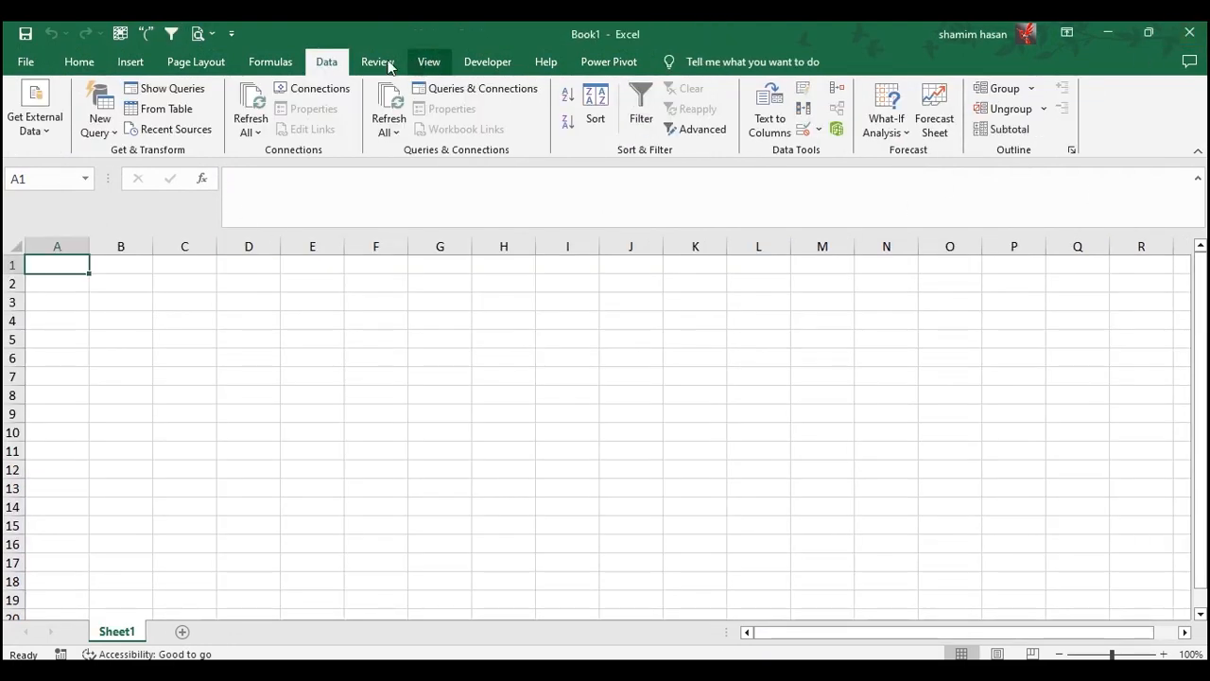
Create a new query from a folder in Book1, using the desktop's "- Copy" folder as the source.
{"action": "left_click", "coordinate": [97, 138]}
{"action": "mouse_move", "coordinate": [165, 157]}
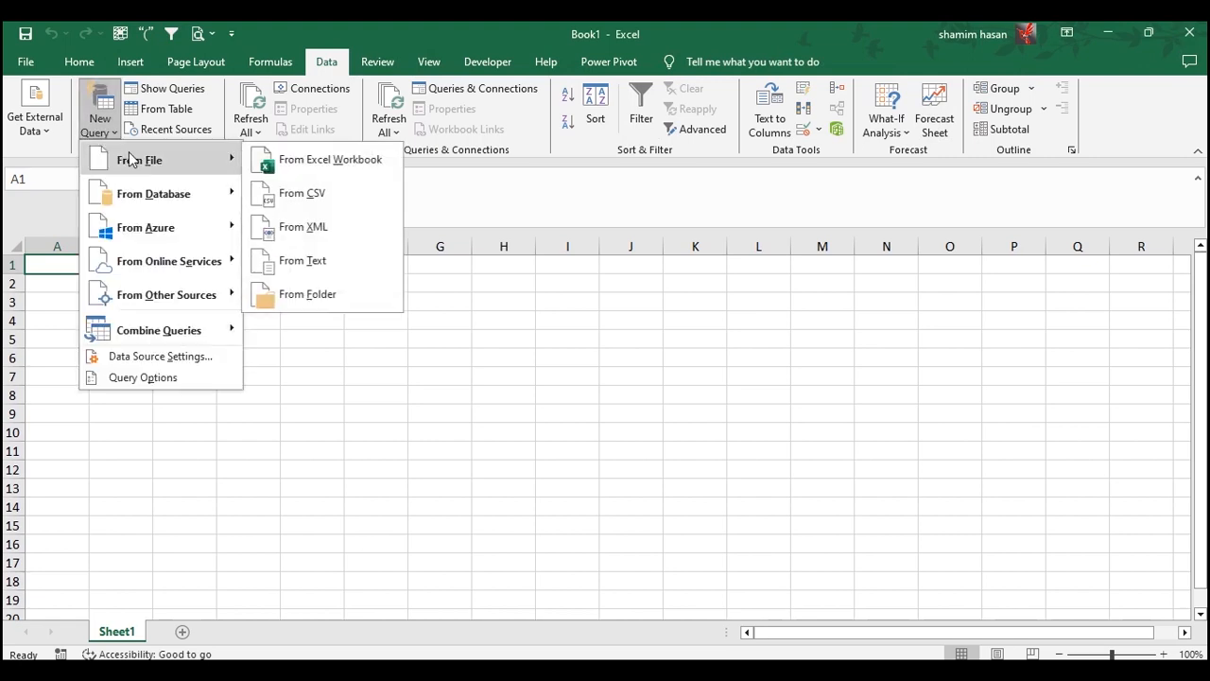
{"action": "left_click", "coordinate": [336, 300]}
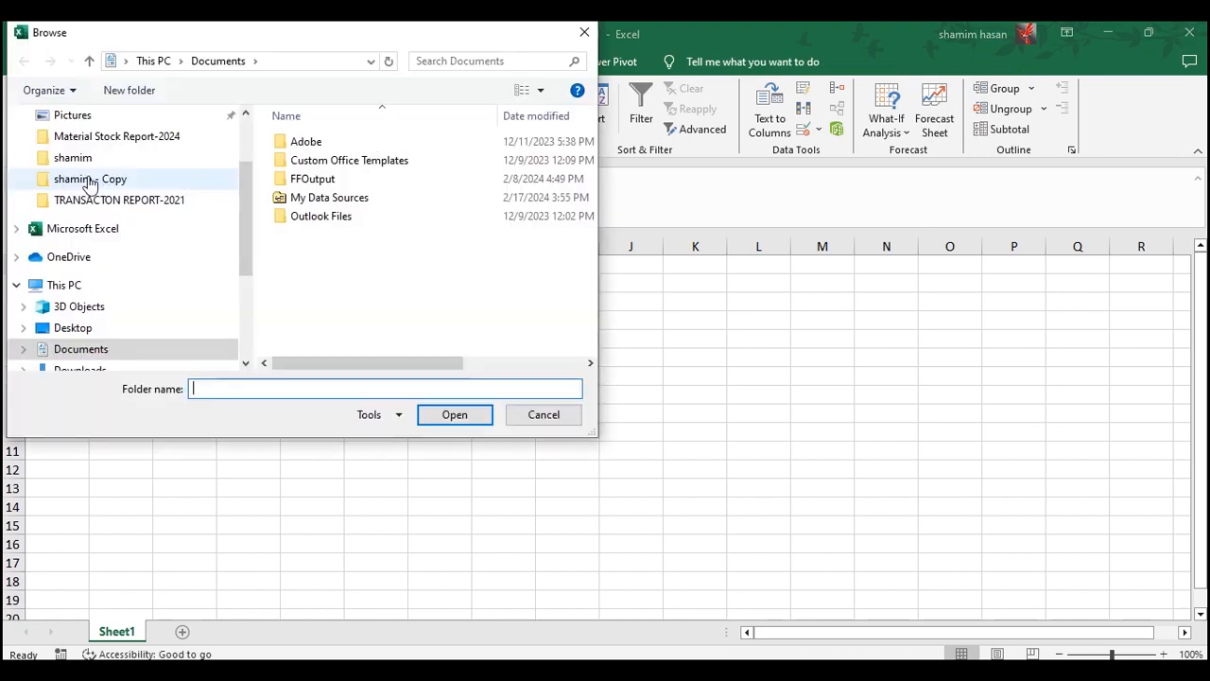
{"action": "left_click", "coordinate": [83, 180]}
{"action": "scroll", "coordinate": [118, 156], "scroll_direction": "up", "scroll_amount": 2}
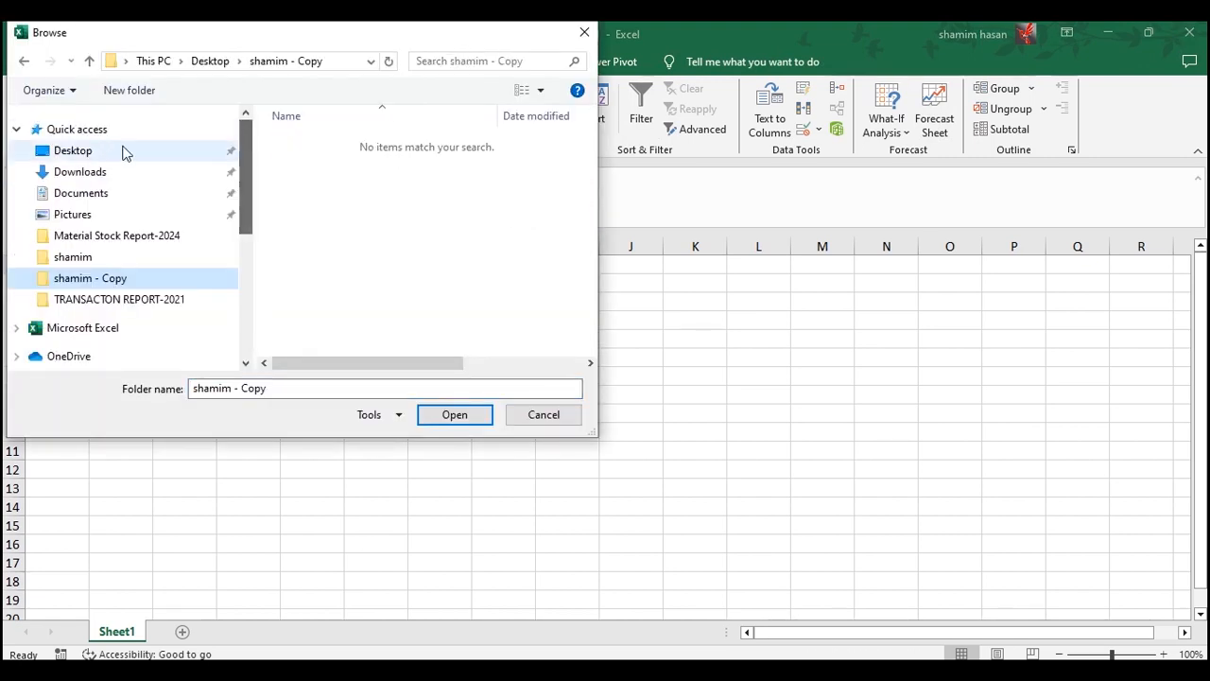
{"action": "left_click", "coordinate": [90, 151]}
{"action": "scroll", "coordinate": [383, 288], "scroll_direction": "down", "scroll_amount": 6}
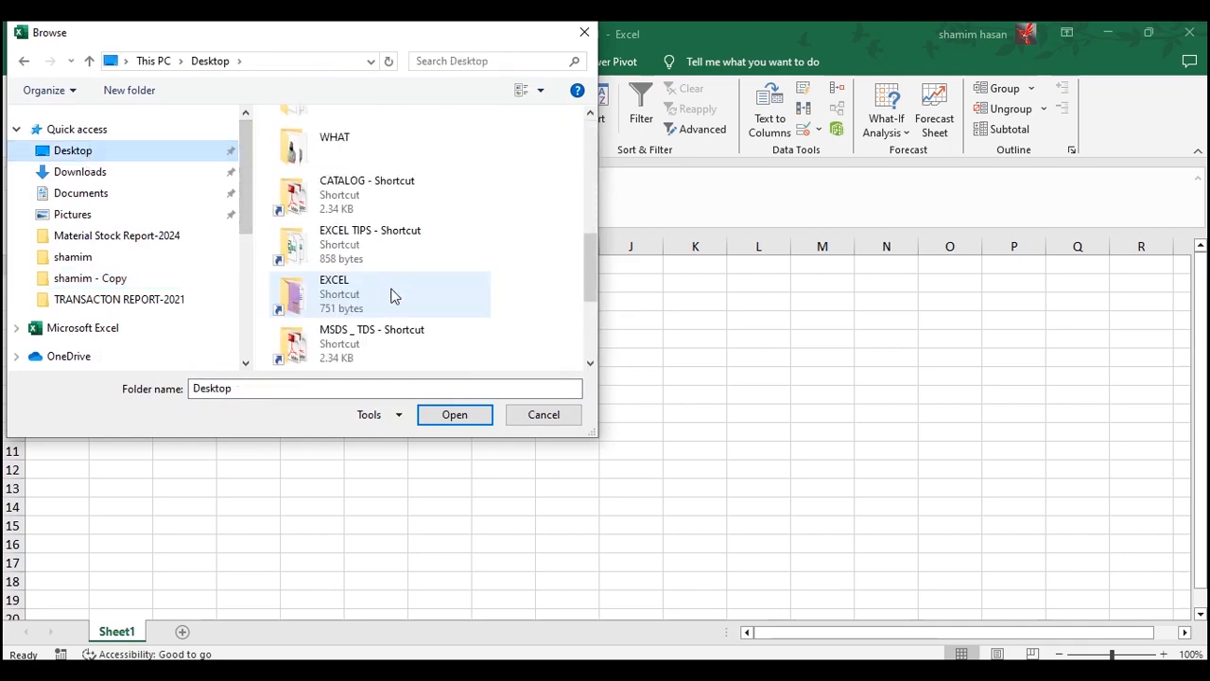
{"action": "scroll", "coordinate": [392, 293], "scroll_direction": "up", "scroll_amount": 6}
{"action": "left_click", "coordinate": [458, 414]}
Combine and load the folder's workbooks into Book1, extracting Table1 with the first file as the sample.
{"action": "left_click", "coordinate": [725, 598]}
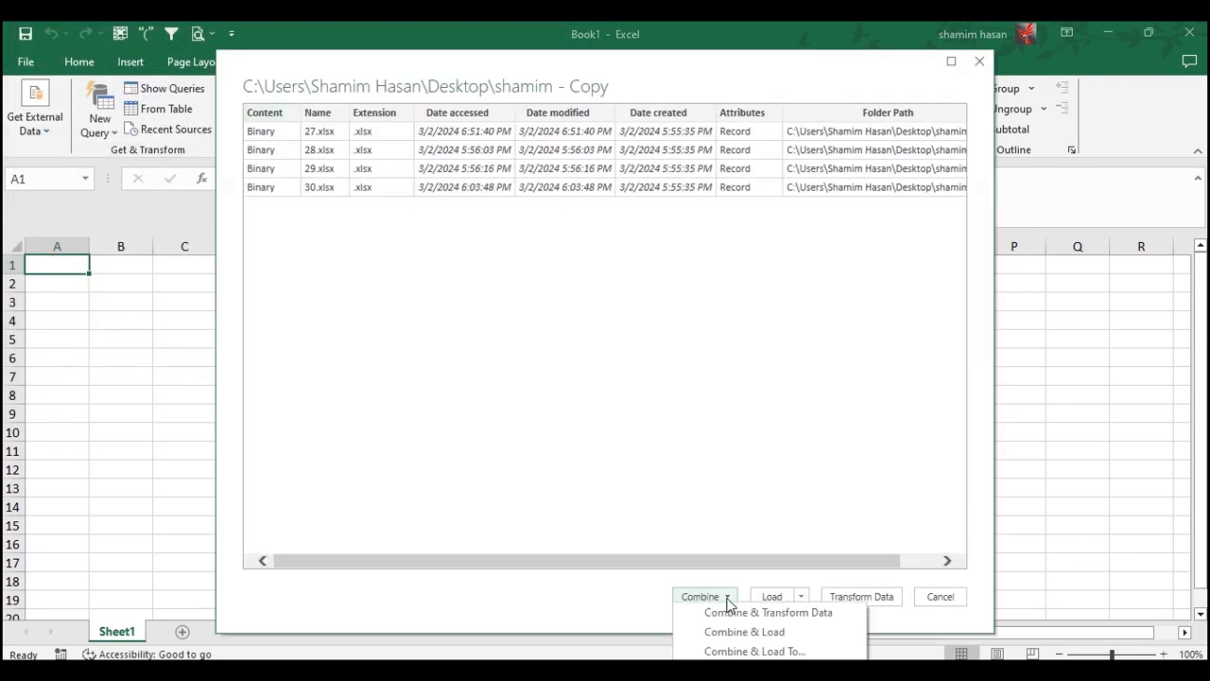
{"action": "left_click", "coordinate": [736, 632]}
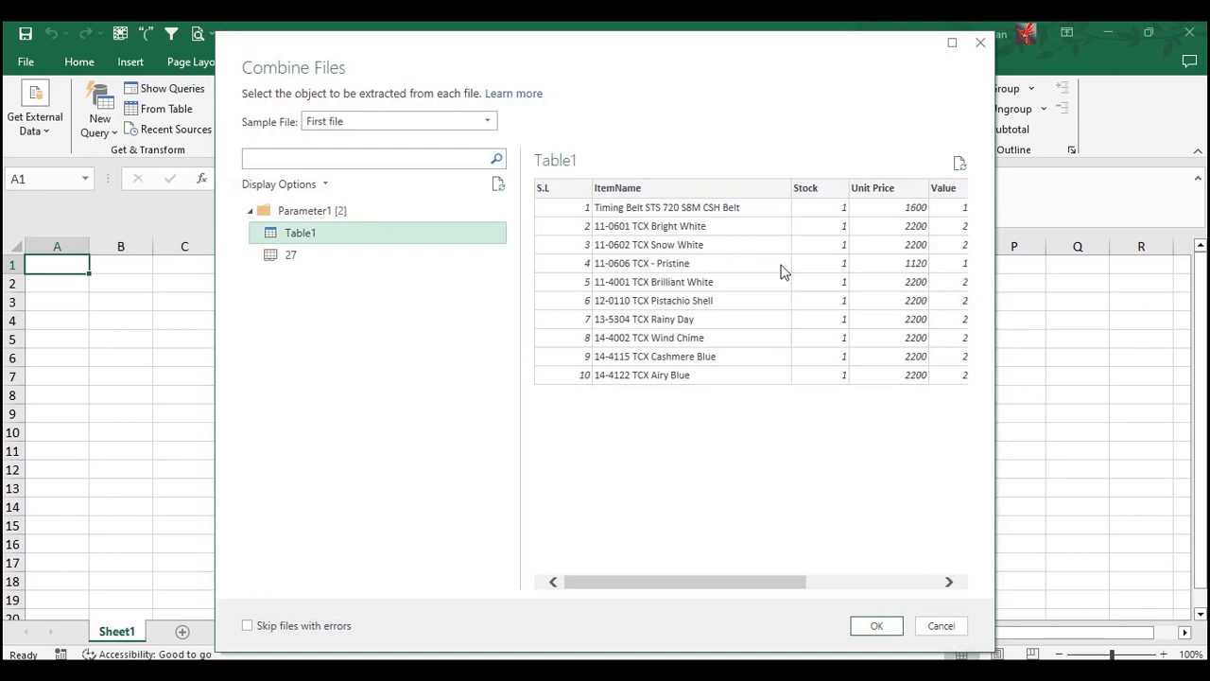
{"action": "left_click_drag", "start_coordinate": [732, 580], "coordinate": [946, 610]}
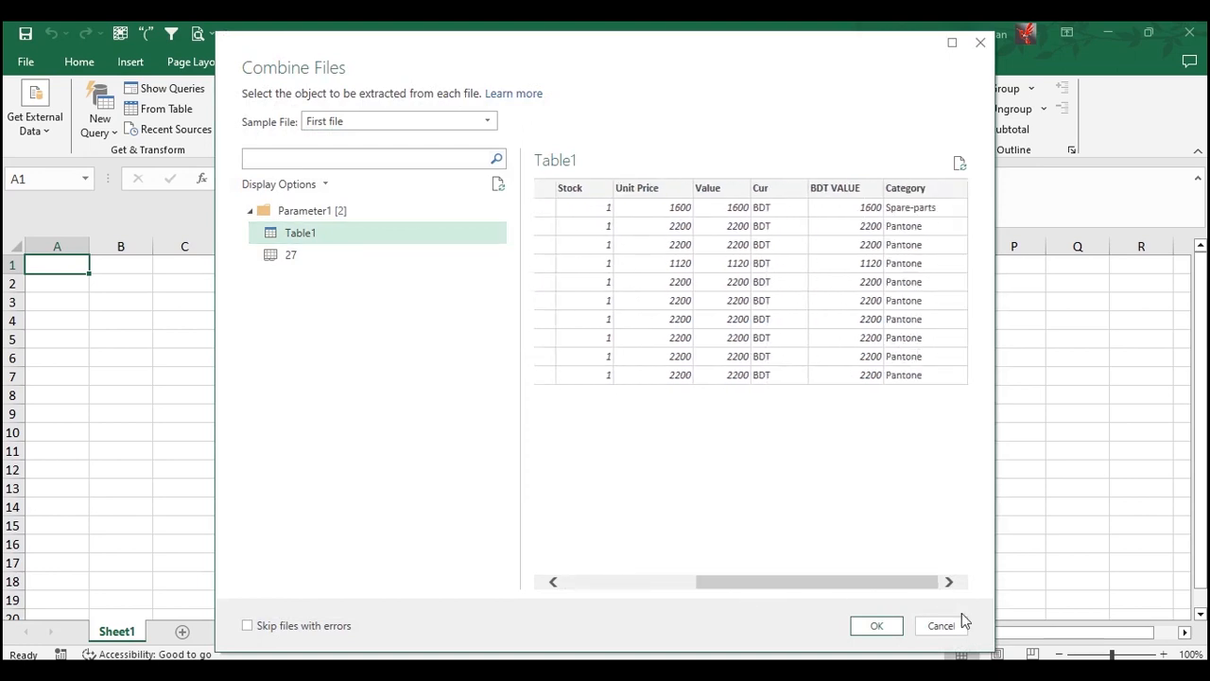
{"action": "left_click", "coordinate": [876, 627]}
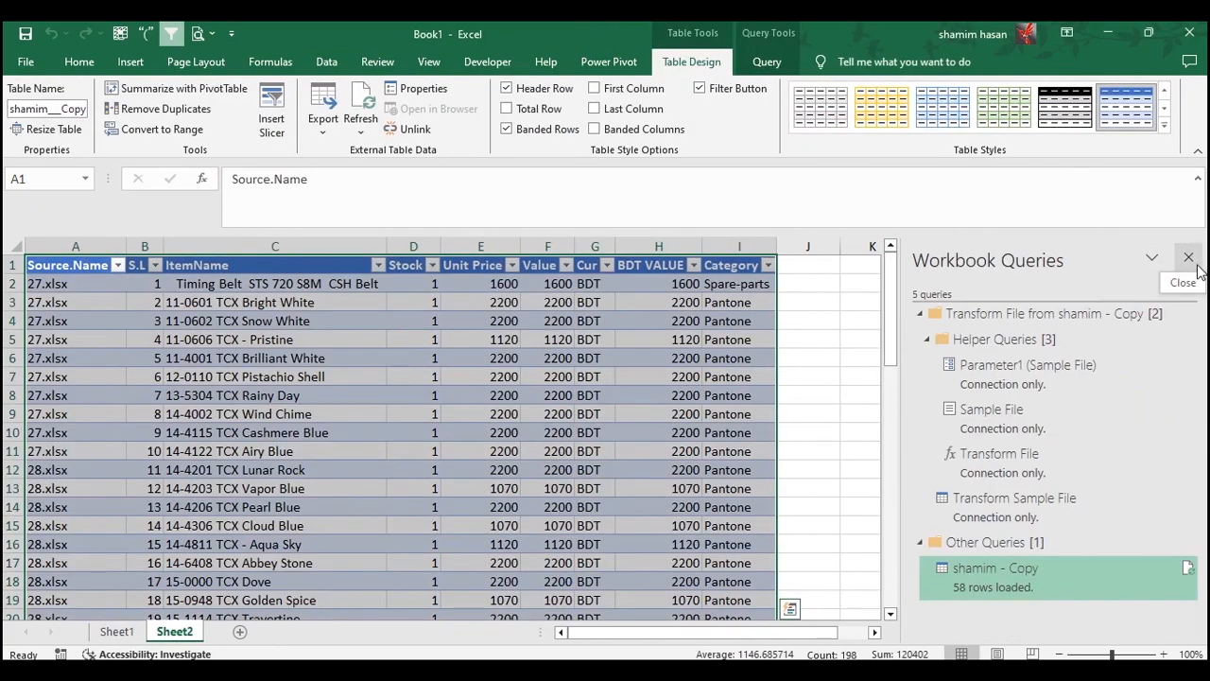
Close the query list and look through the combined table on Sheet2, checking the rows from each source file.
{"action": "left_click", "coordinate": [1189, 255]}
{"action": "scroll", "coordinate": [232, 431], "scroll_direction": "down", "scroll_amount": 1}
{"action": "scroll", "coordinate": [232, 431], "scroll_direction": "down", "scroll_amount": 1}
{"action": "scroll", "coordinate": [53, 320], "scroll_direction": "up", "scroll_amount": 2}
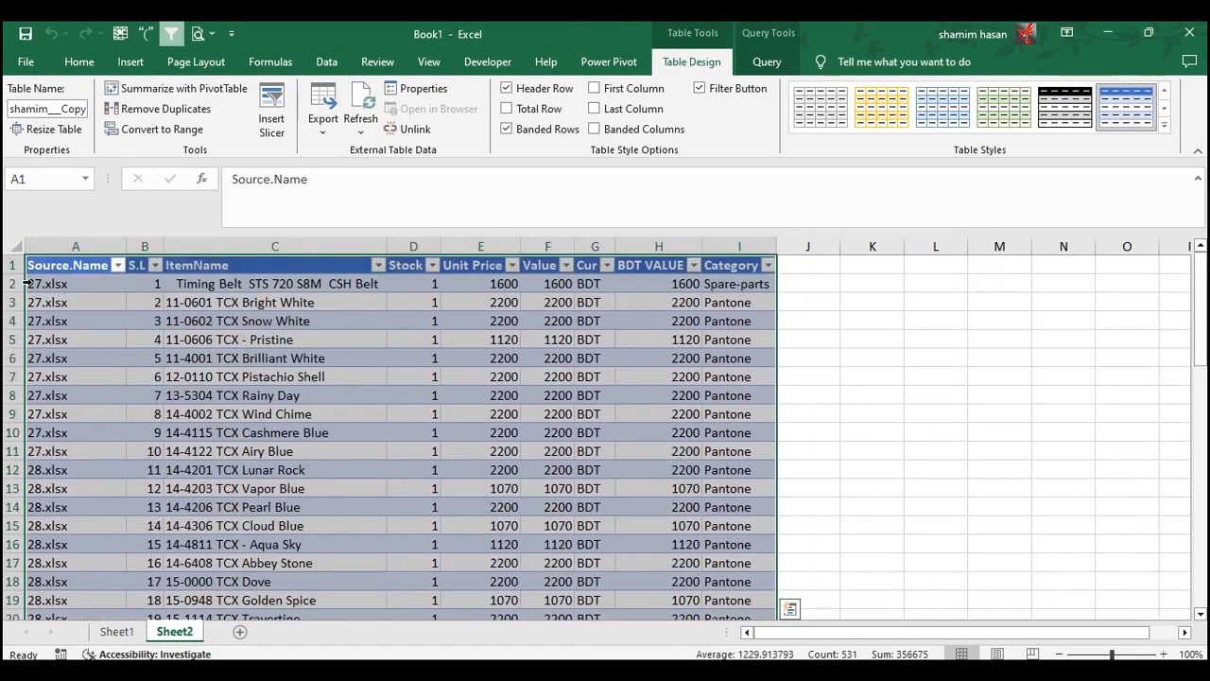
{"action": "scroll", "coordinate": [50, 455], "scroll_direction": "down", "scroll_amount": 9}
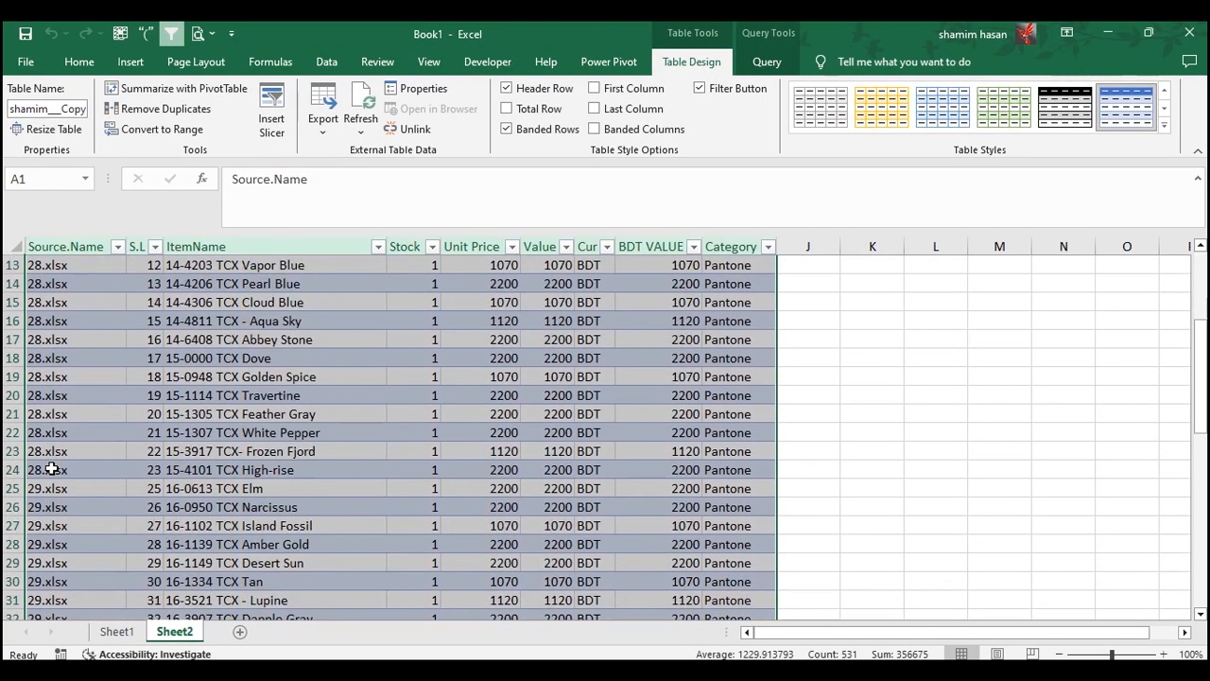
{"action": "scroll", "coordinate": [74, 496], "scroll_direction": "down", "scroll_amount": 2}
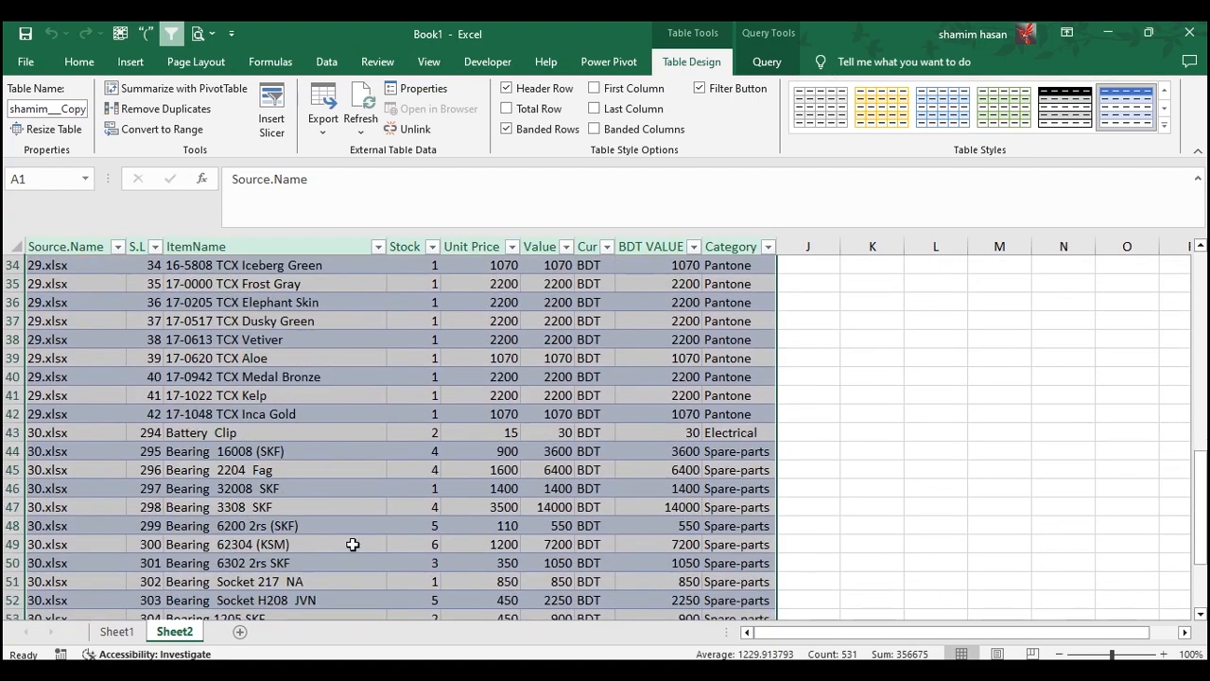
{"action": "scroll", "coordinate": [351, 542], "scroll_direction": "up", "scroll_amount": 11}
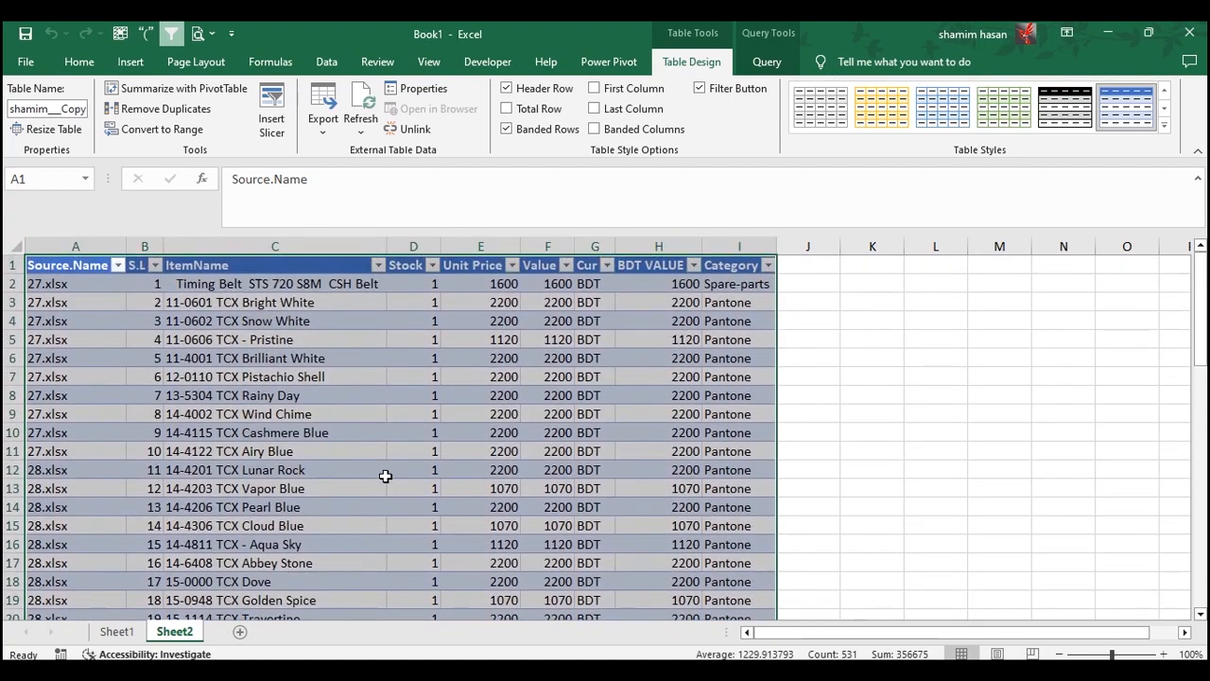
{"action": "scroll", "coordinate": [375, 474], "scroll_direction": "down", "scroll_amount": 2}
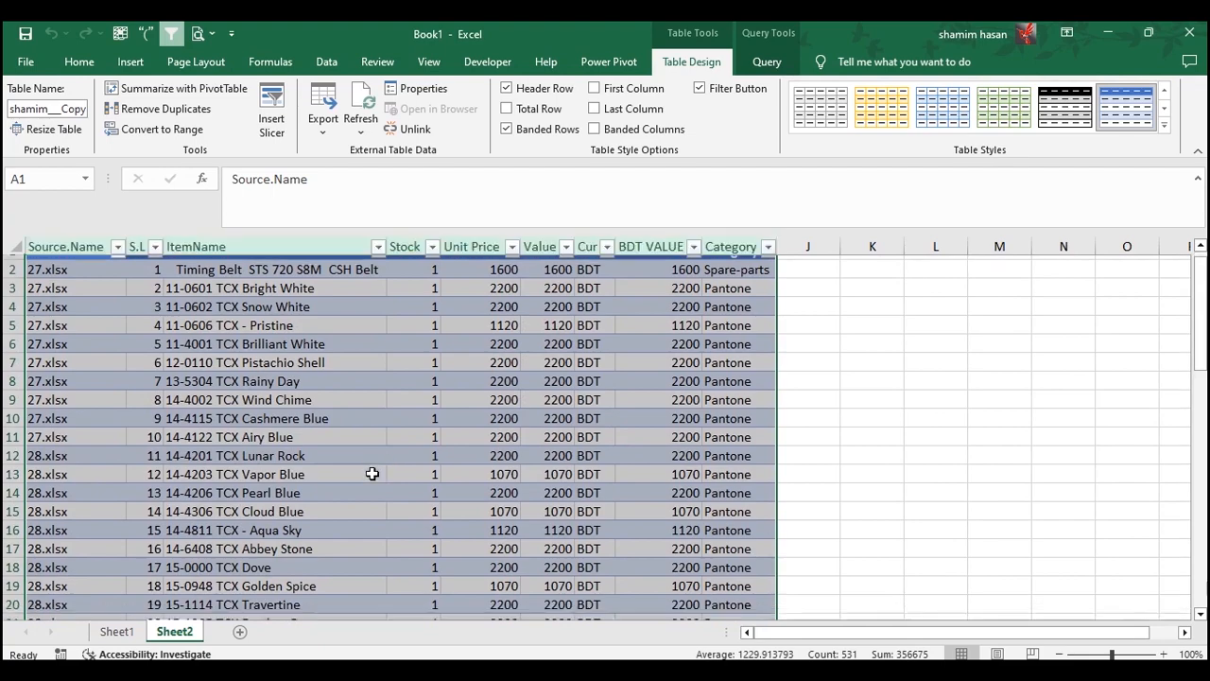
{"action": "scroll", "coordinate": [375, 478], "scroll_direction": "up", "scroll_amount": 2}
{"action": "scroll", "coordinate": [301, 387], "scroll_direction": "down", "scroll_amount": 2}
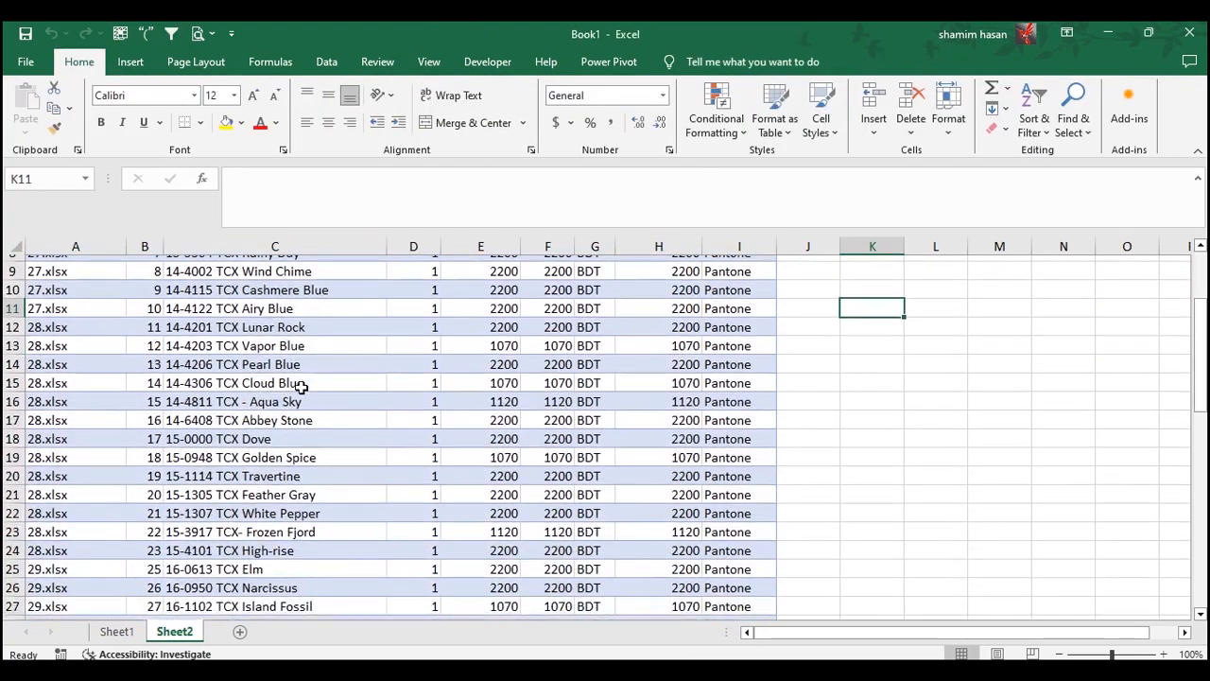
{"action": "scroll", "coordinate": [301, 388], "scroll_direction": "up", "scroll_amount": 3}
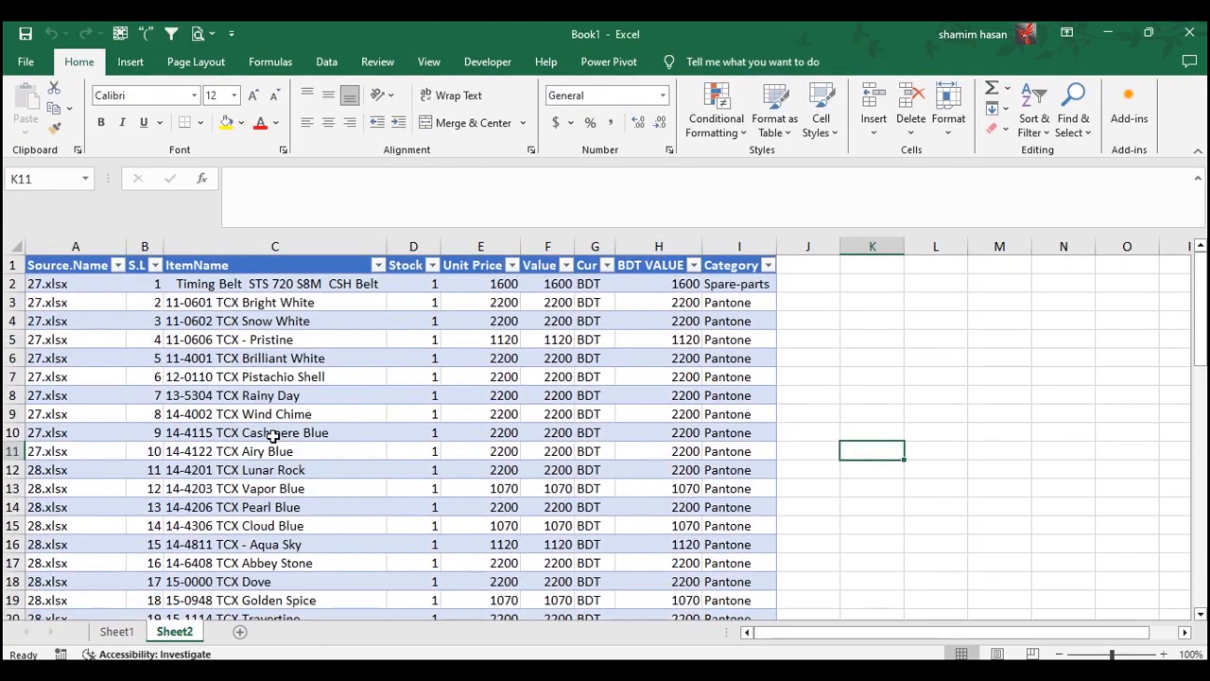
Freeze the header row and Source.Name column of the combined table at cell B2, and check them through the full list.
{"action": "left_click", "coordinate": [140, 283]}
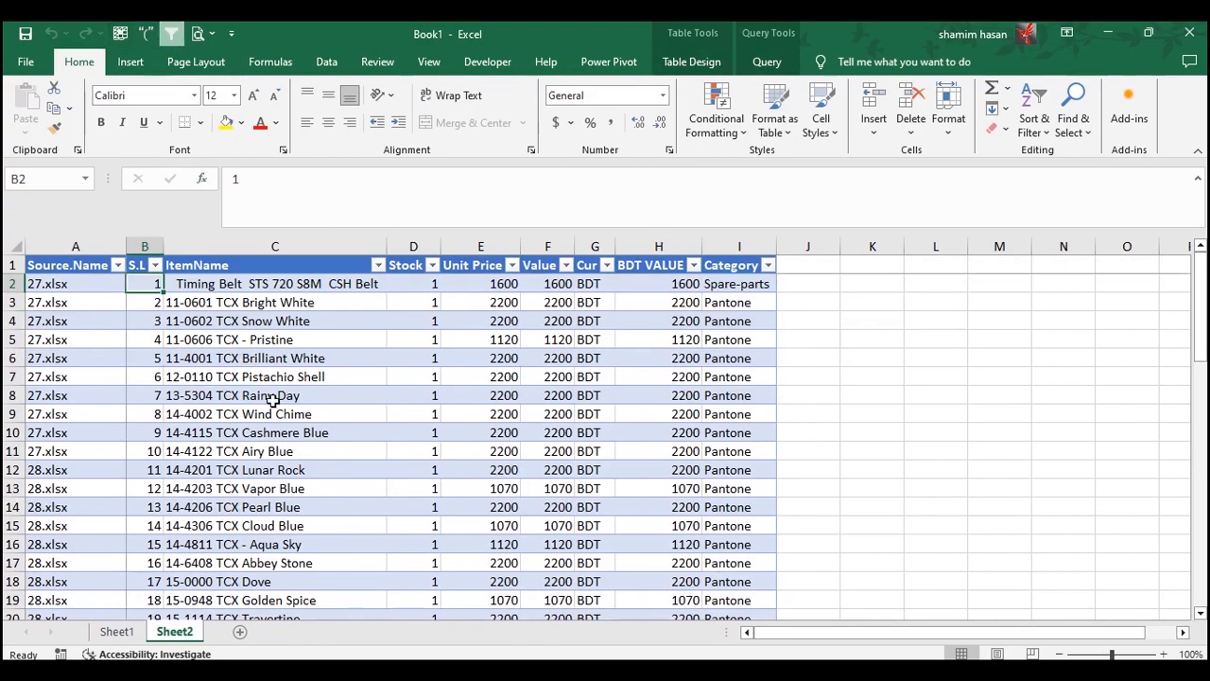
{"action": "scroll", "coordinate": [337, 456], "scroll_direction": "down", "scroll_amount": 9}
{"action": "scroll", "coordinate": [349, 459], "scroll_direction": "down", "scroll_amount": 5}
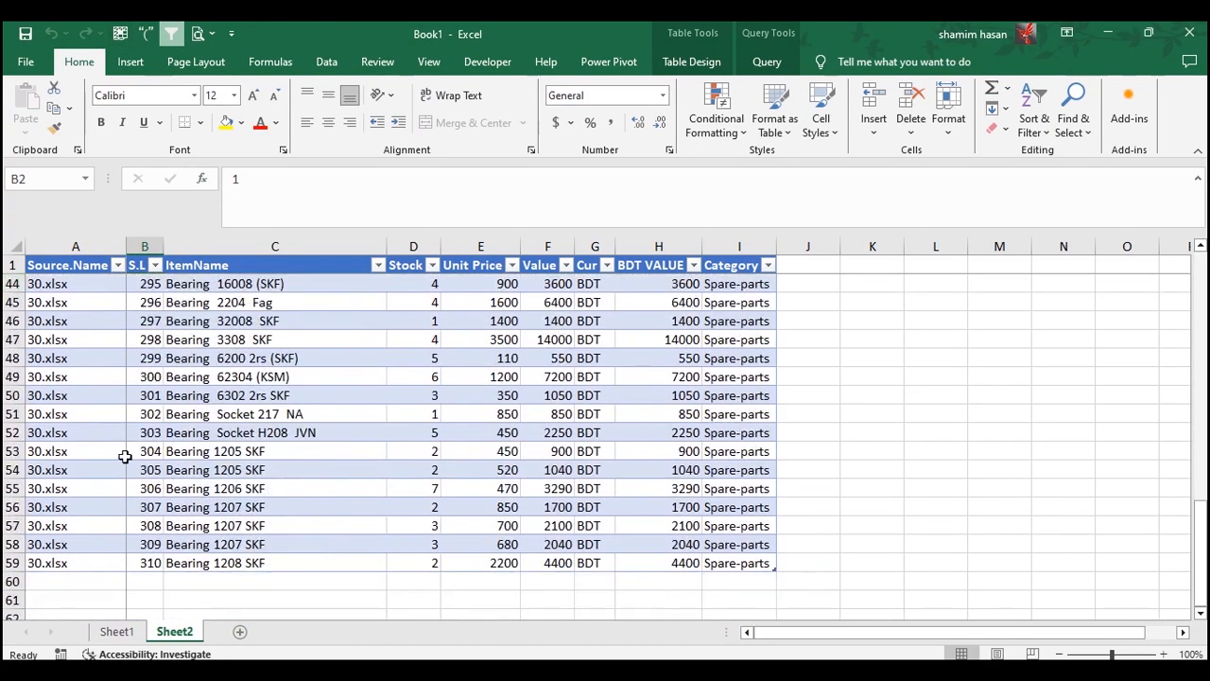
{"action": "scroll", "coordinate": [108, 506], "scroll_direction": "up", "scroll_amount": 6}
{"action": "scroll", "coordinate": [109, 491], "scroll_direction": "up", "scroll_amount": 6}
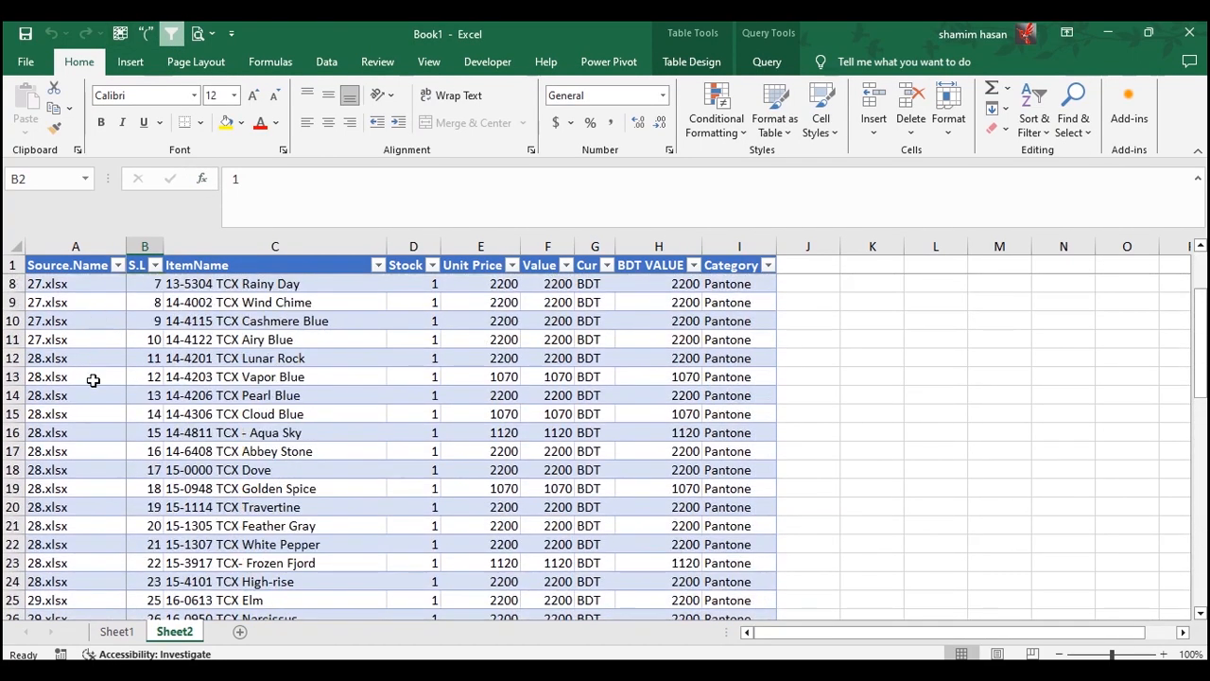
{"action": "scroll", "coordinate": [324, 405], "scroll_direction": "down", "scroll_amount": 10}
{"action": "scroll", "coordinate": [349, 406], "scroll_direction": "up", "scroll_amount": 12}
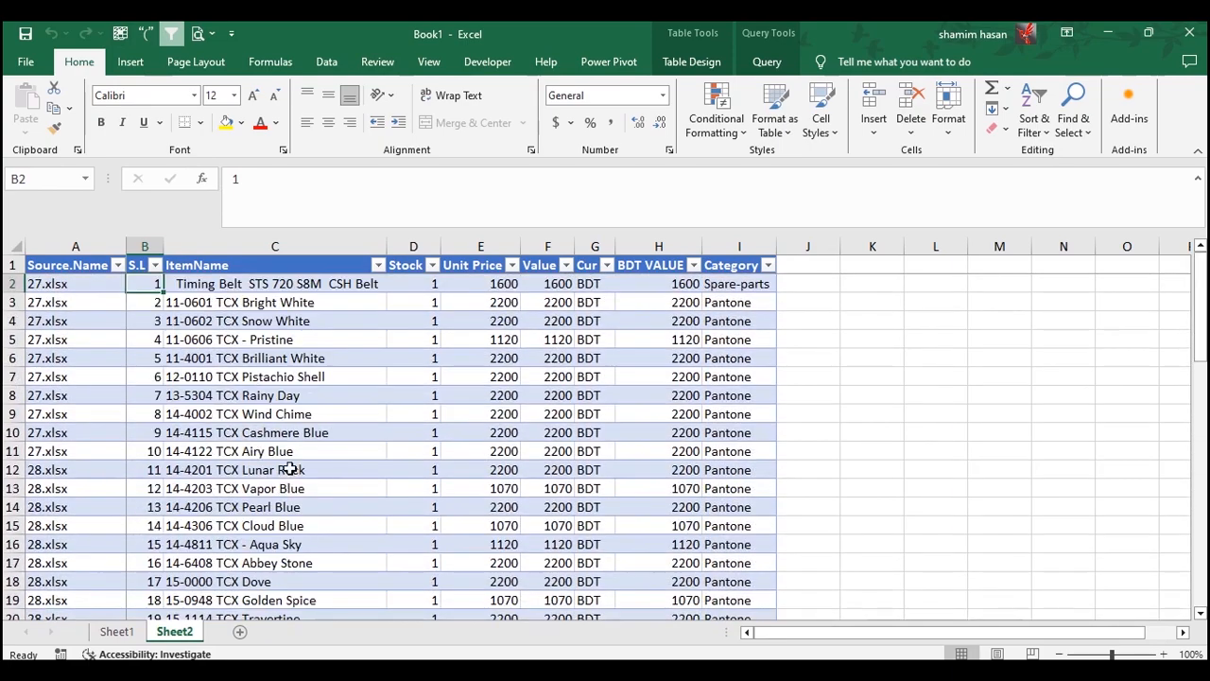
Select the whole combined table from A1 and insert a PivotTable from it on a new worksheet.
{"action": "left_click", "coordinate": [63, 271]}
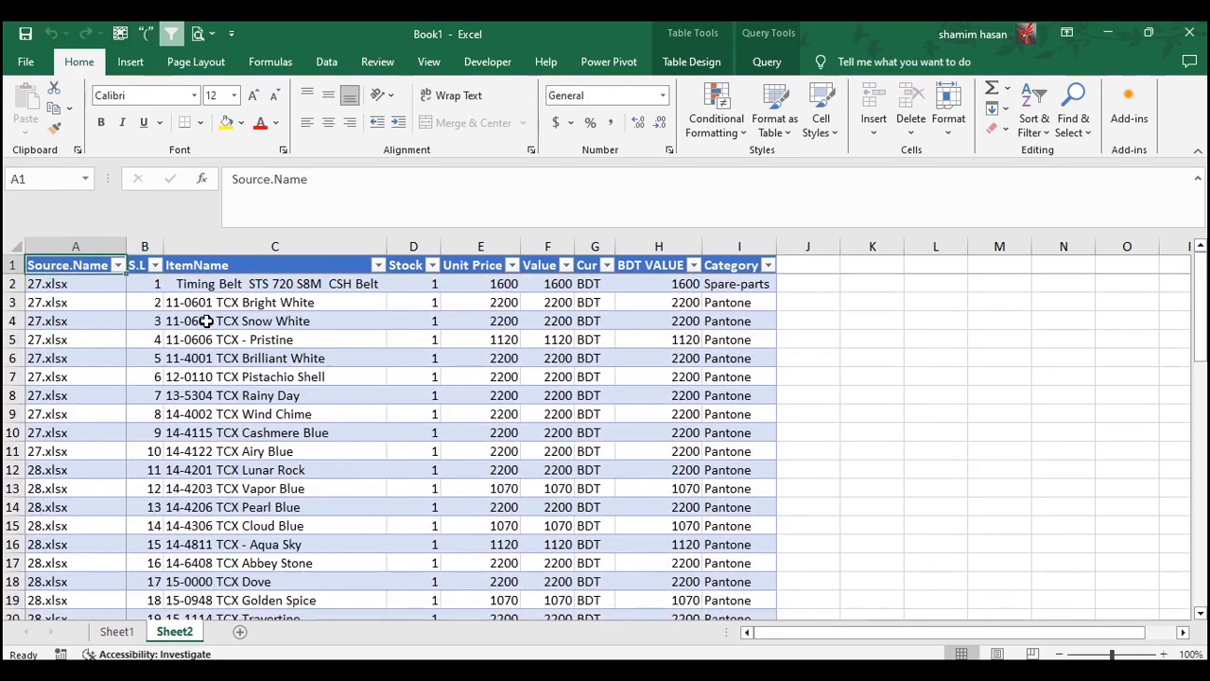
{"action": "key", "text": "ctrl+shift+Right"}
{"action": "key", "text": "ctrl+shift+Down"}
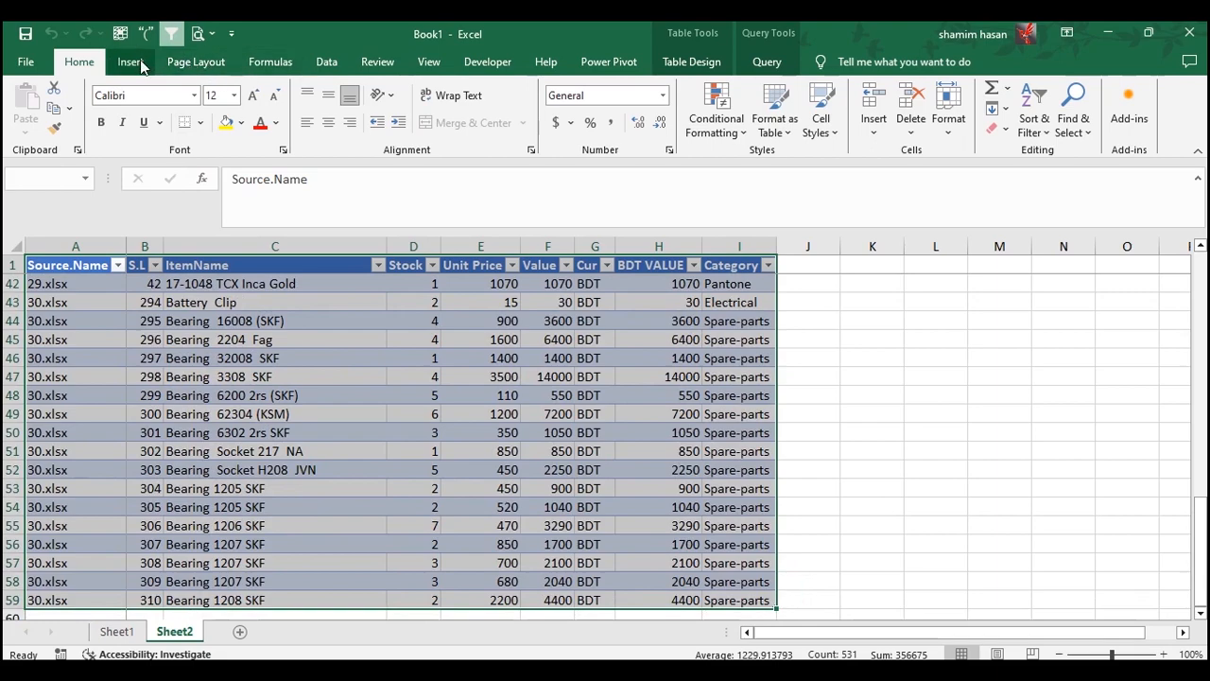
{"action": "left_click", "coordinate": [138, 62]}
{"action": "left_click", "coordinate": [33, 99]}
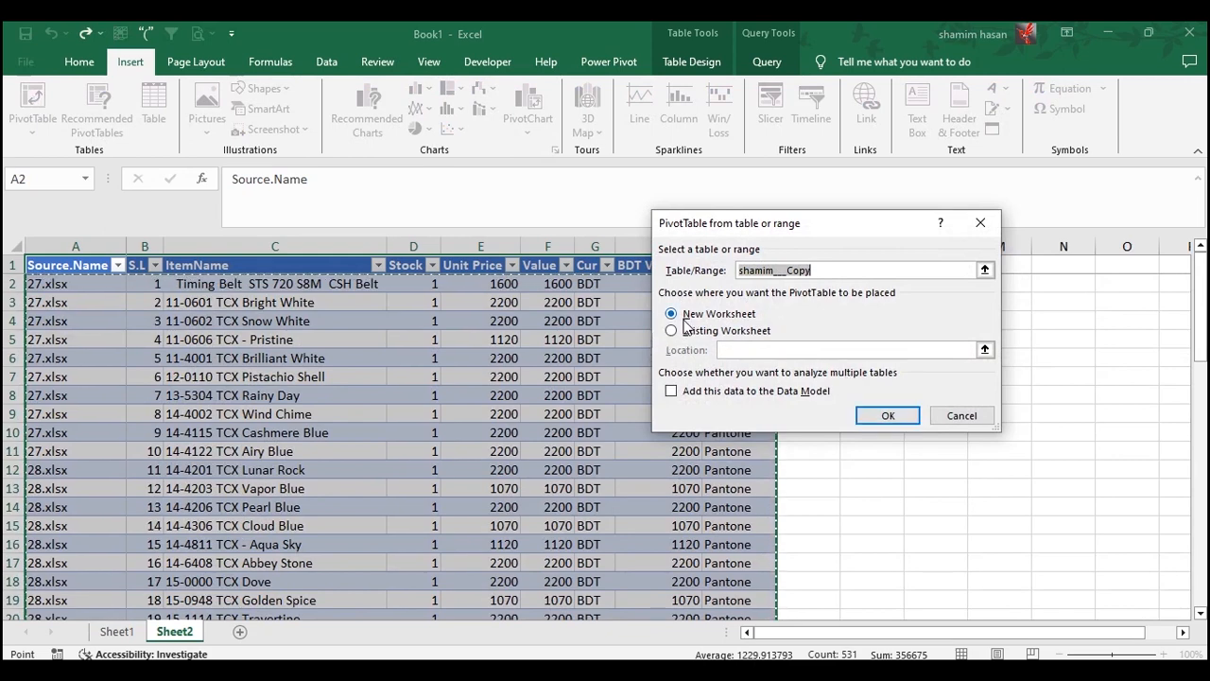
{"action": "left_click", "coordinate": [888, 415]}
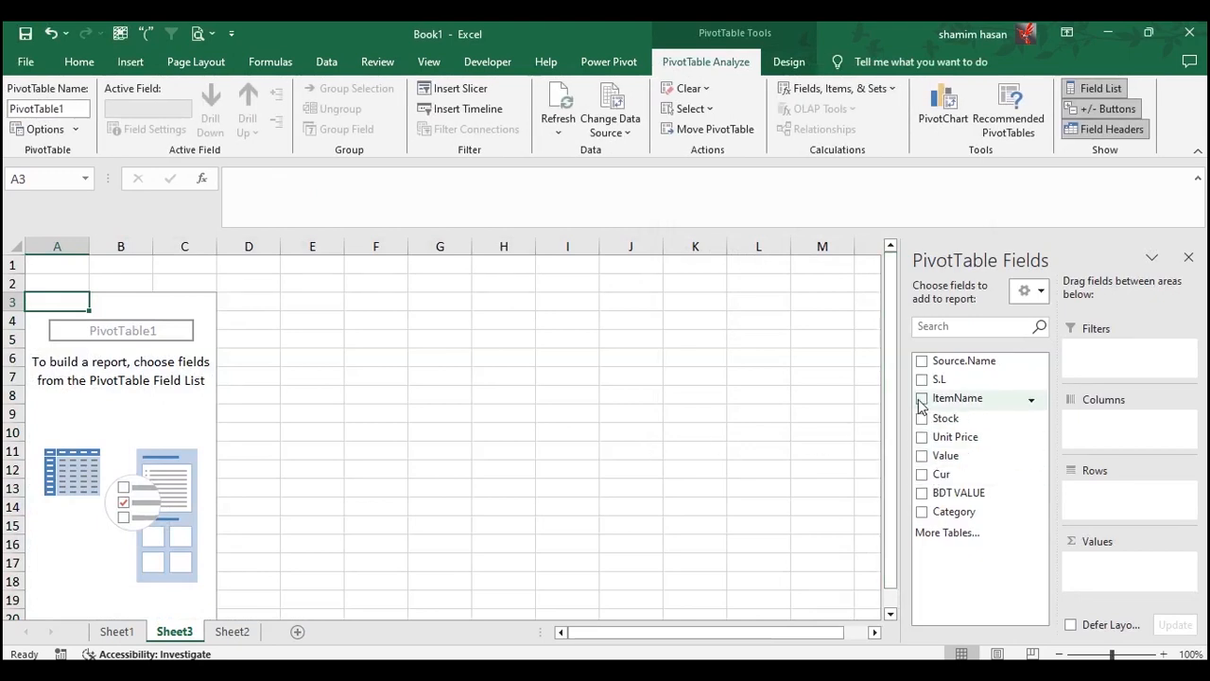
Build the PivotTable with Category and ItemName as row fields and the sum of Value as the values field.
{"action": "left_click", "coordinate": [925, 510]}
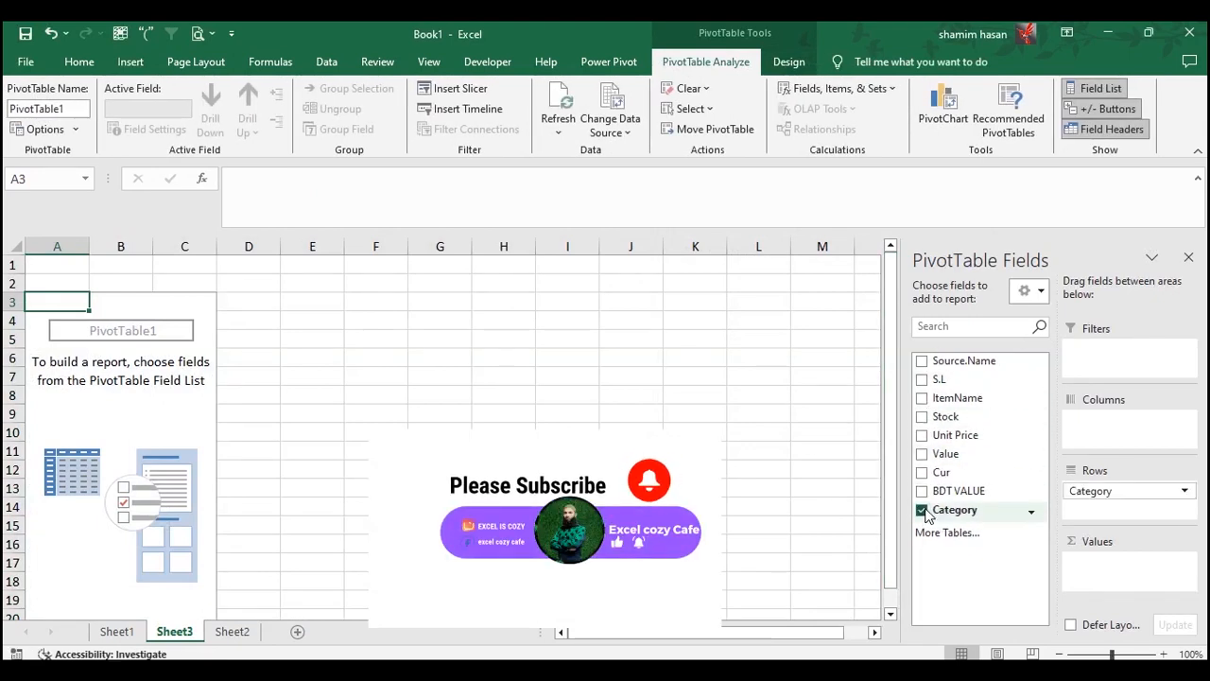
{"action": "left_click", "coordinate": [921, 454]}
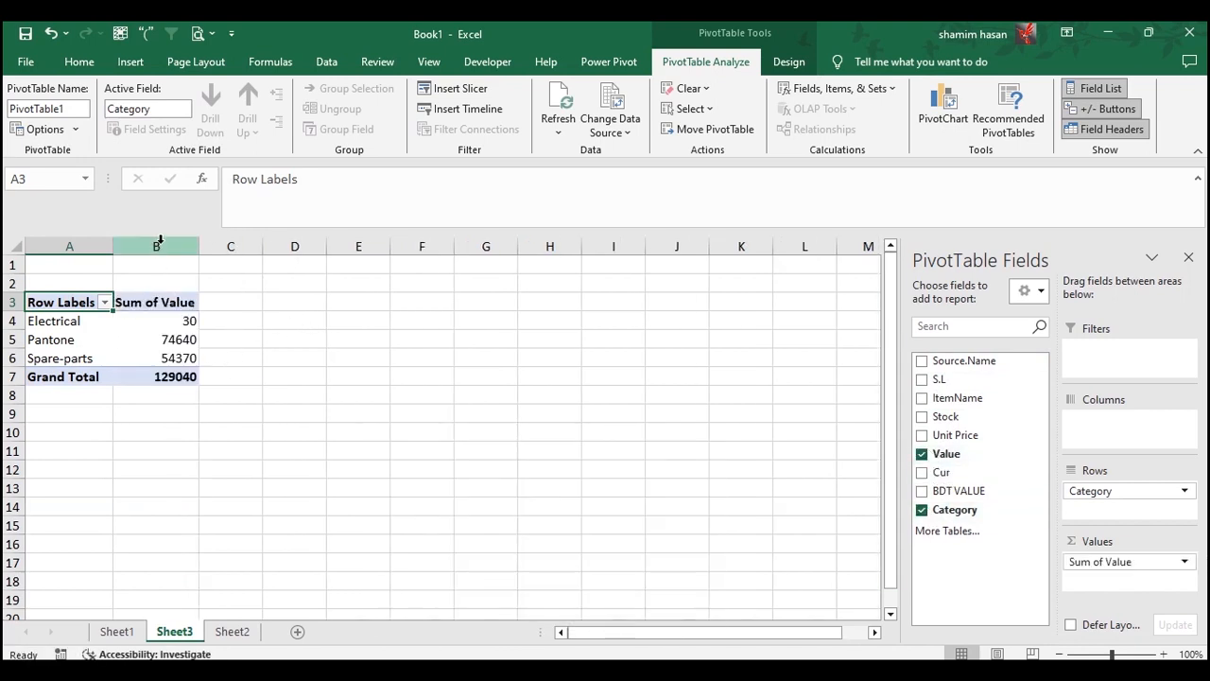
{"action": "left_click", "coordinate": [921, 398]}
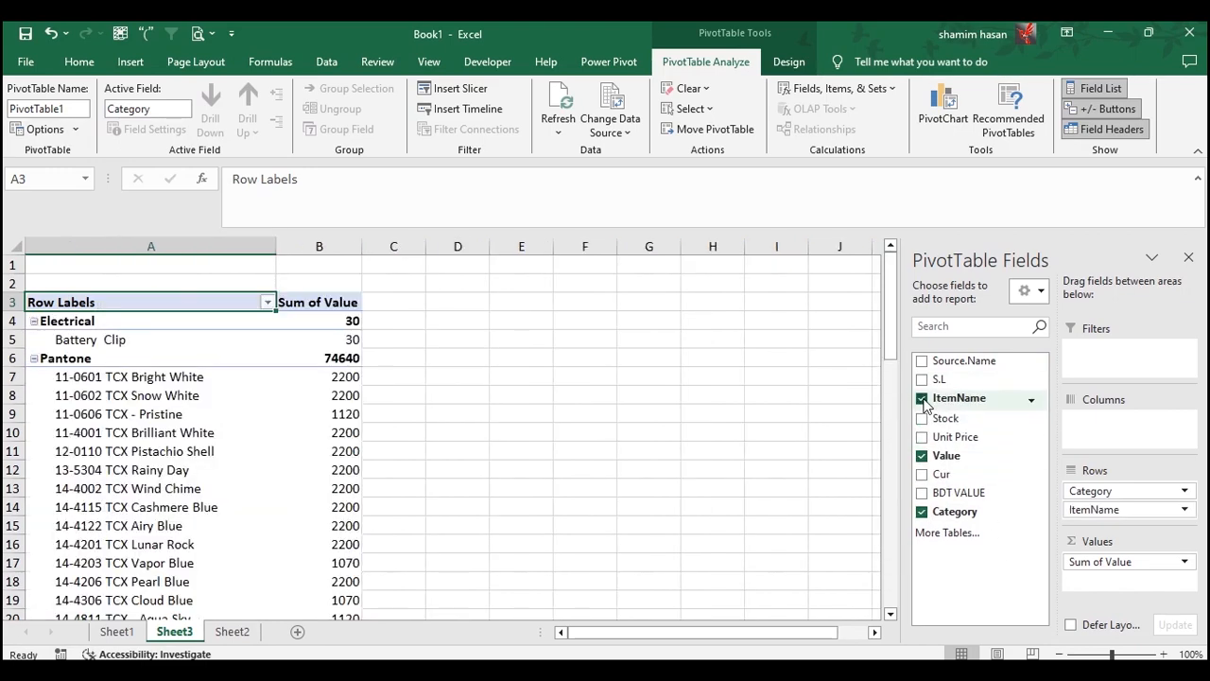
{"action": "scroll", "coordinate": [169, 522], "scroll_direction": "down", "scroll_amount": 8}
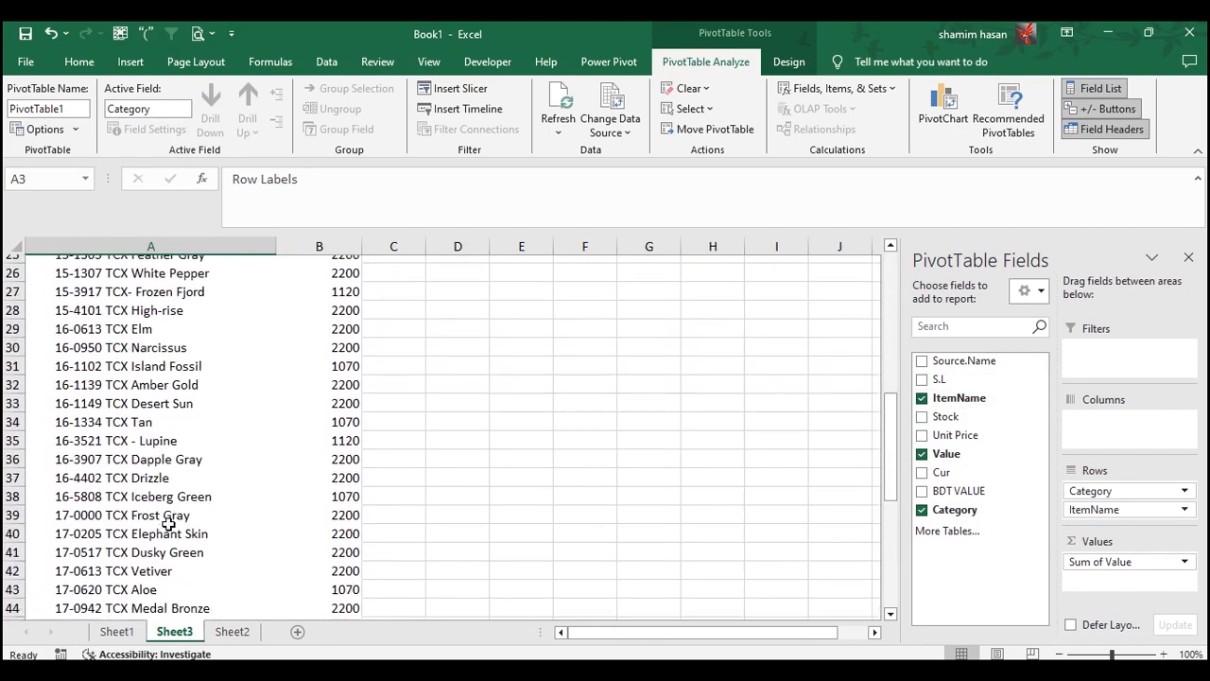
{"action": "scroll", "coordinate": [169, 522], "scroll_direction": "down", "scroll_amount": 10}
{"action": "scroll", "coordinate": [168, 528], "scroll_direction": "up", "scroll_amount": 18}
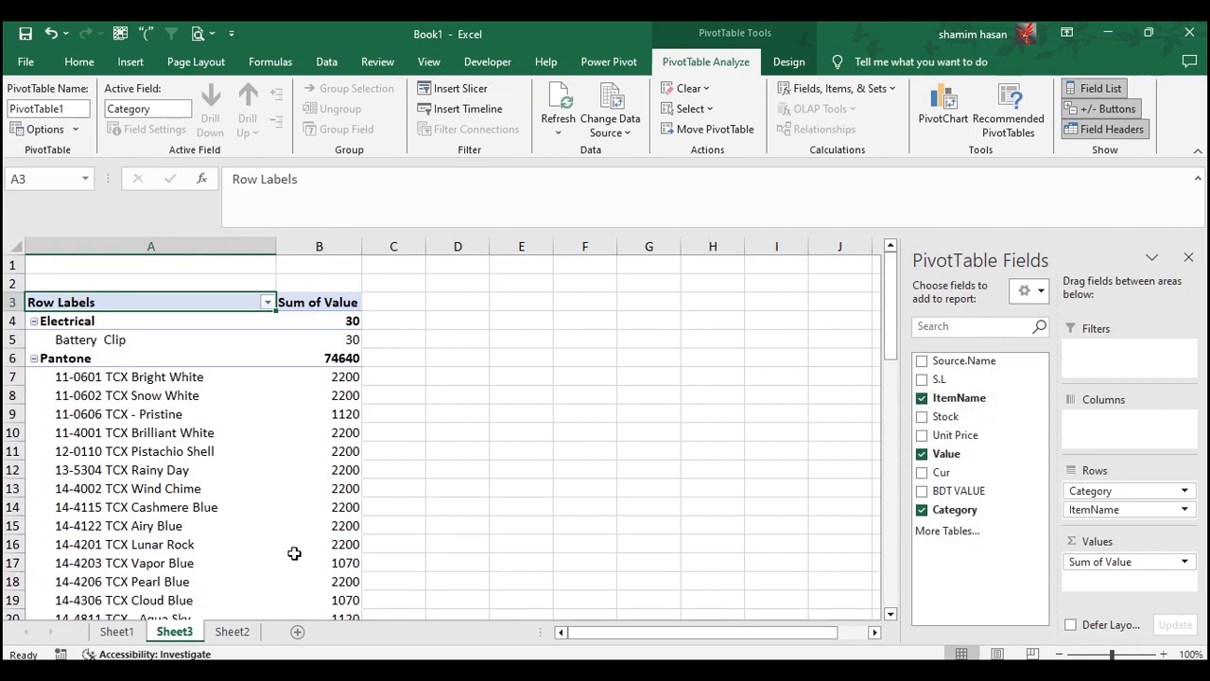
Enable the classic PivotTable layout in the PivotTable options and review the report's rows.
{"action": "left_click", "coordinate": [284, 359]}
{"action": "left_click", "coordinate": [333, 302]}
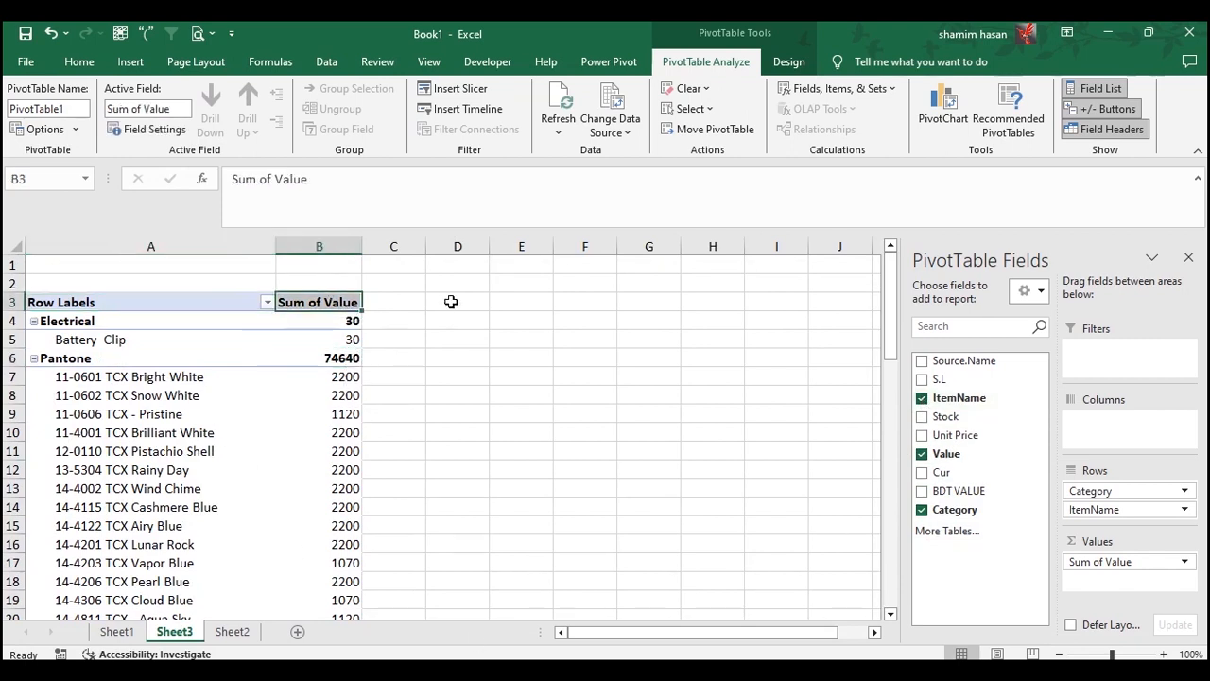
{"action": "left_click", "coordinate": [44, 130]}
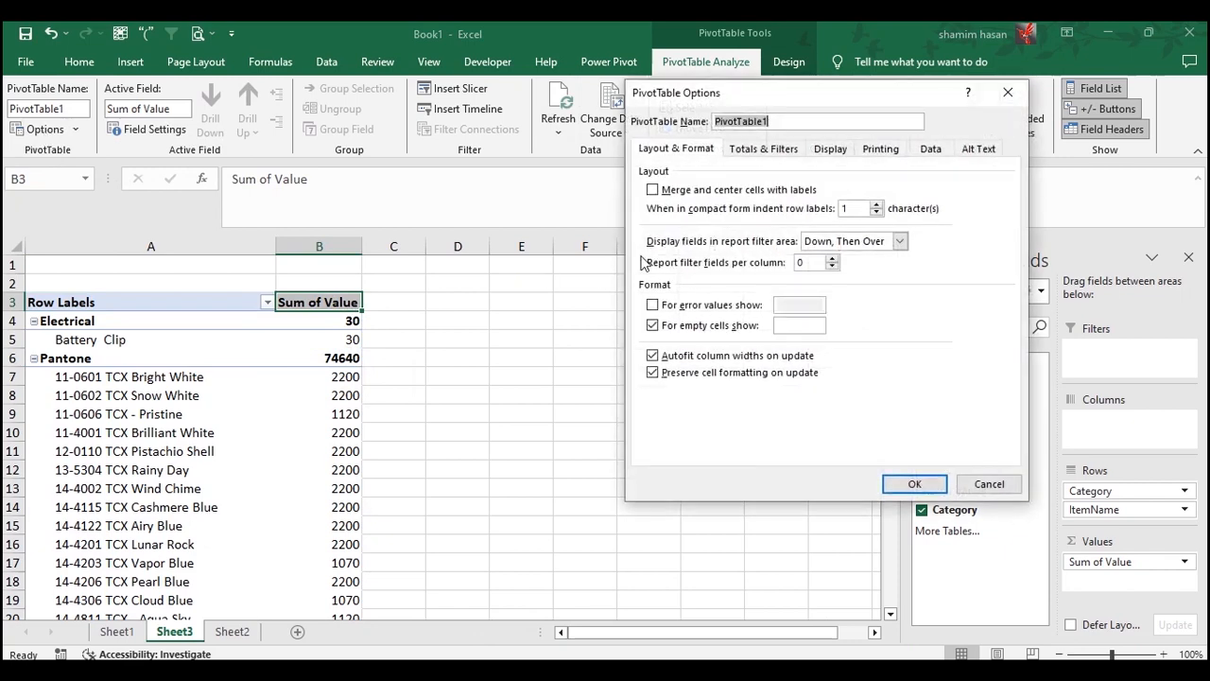
{"action": "left_click", "coordinate": [840, 151]}
{"action": "left_click", "coordinate": [652, 280]}
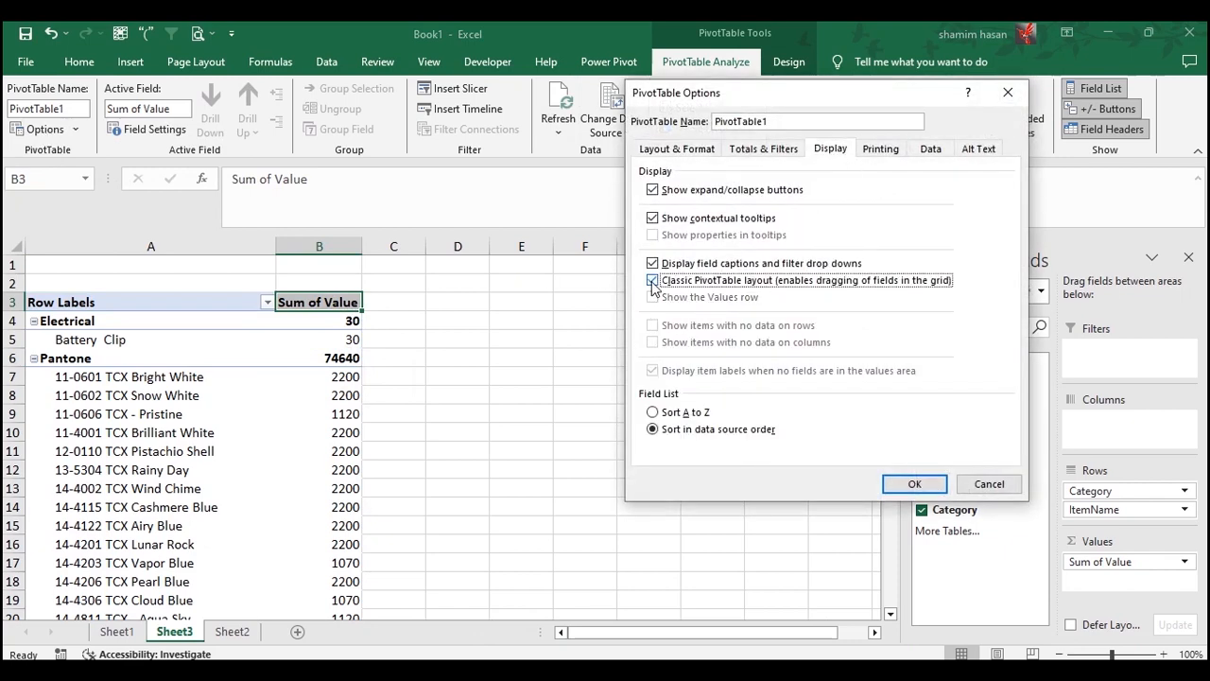
{"action": "left_click", "coordinate": [904, 487]}
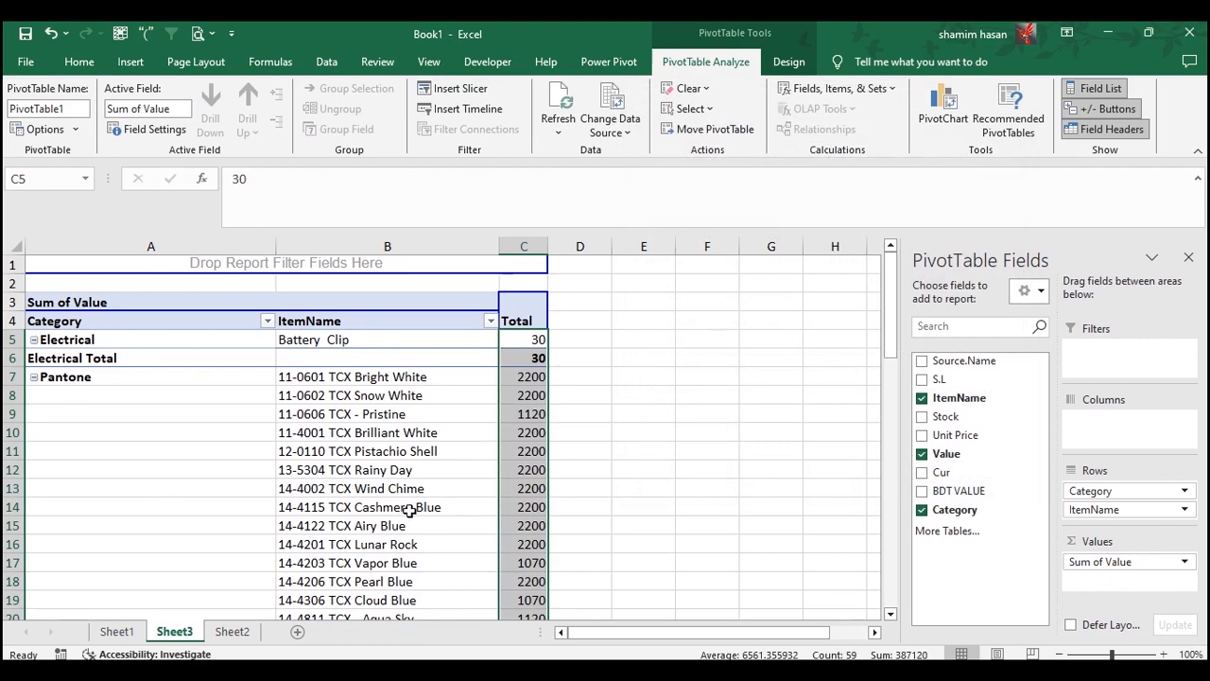
{"action": "scroll", "coordinate": [408, 511], "scroll_direction": "down", "scroll_amount": 18}
{"action": "scroll", "coordinate": [353, 474], "scroll_direction": "up", "scroll_amount": 16}
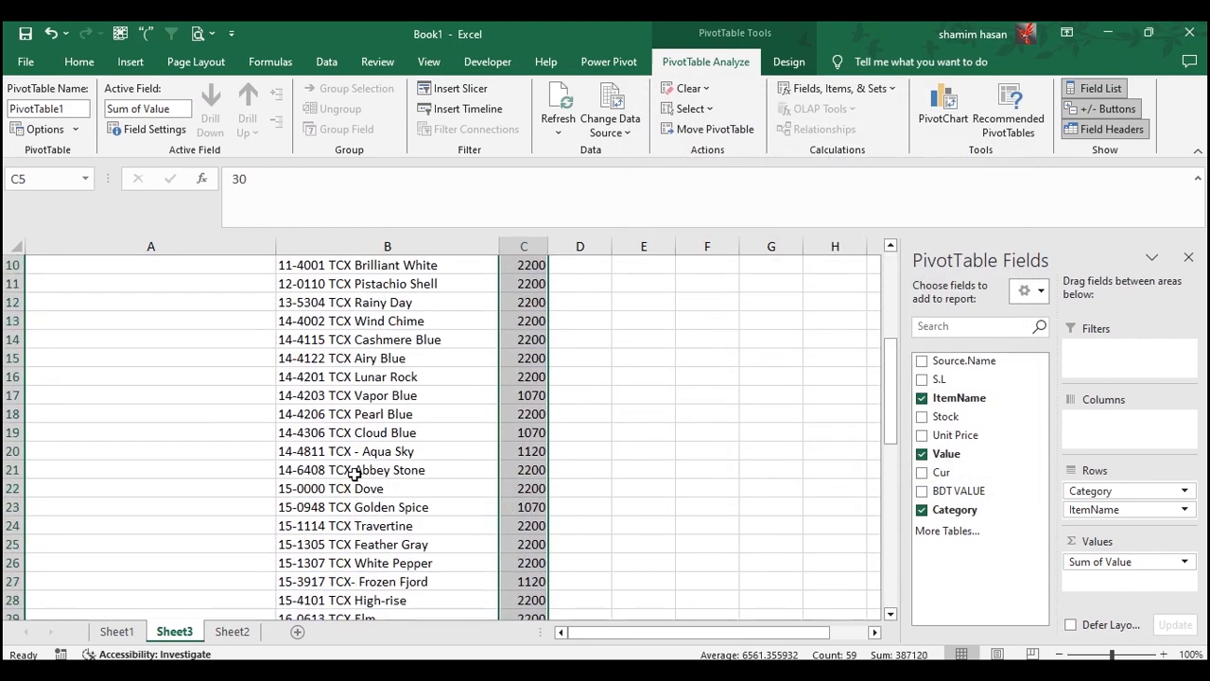
{"action": "scroll", "coordinate": [354, 475], "scroll_direction": "up", "scroll_amount": 3}
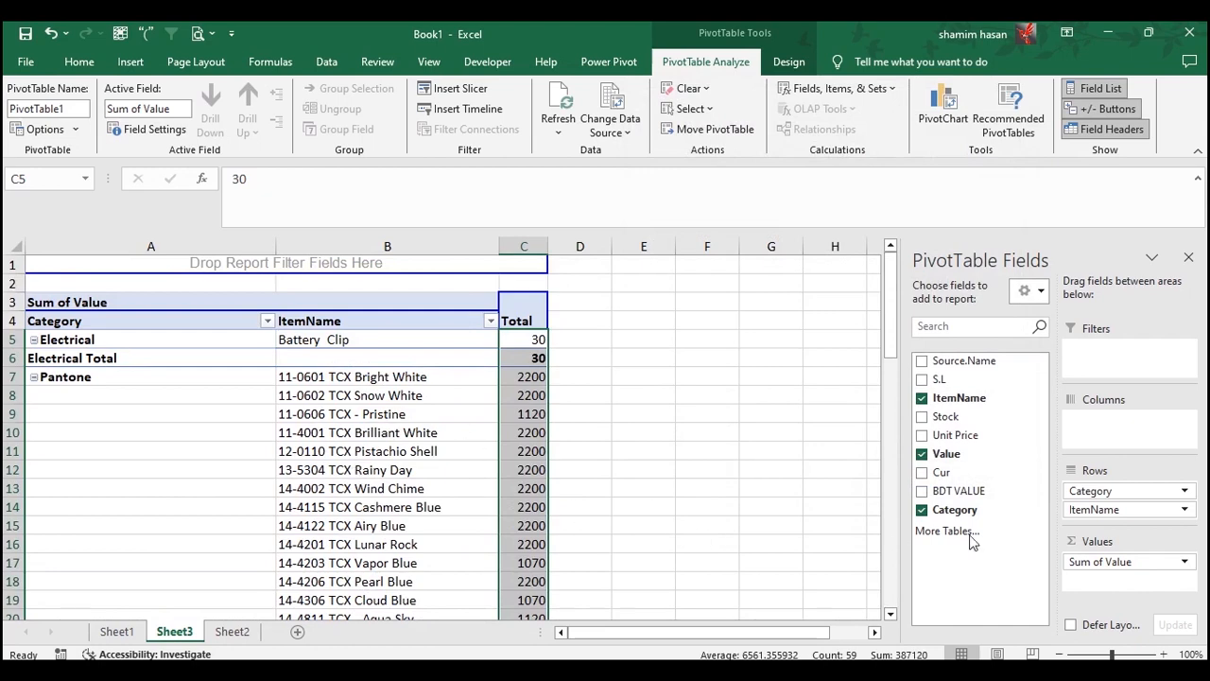
Remove the ItemName field from the PivotTable and deselect the report.
{"action": "left_click", "coordinate": [921, 398]}
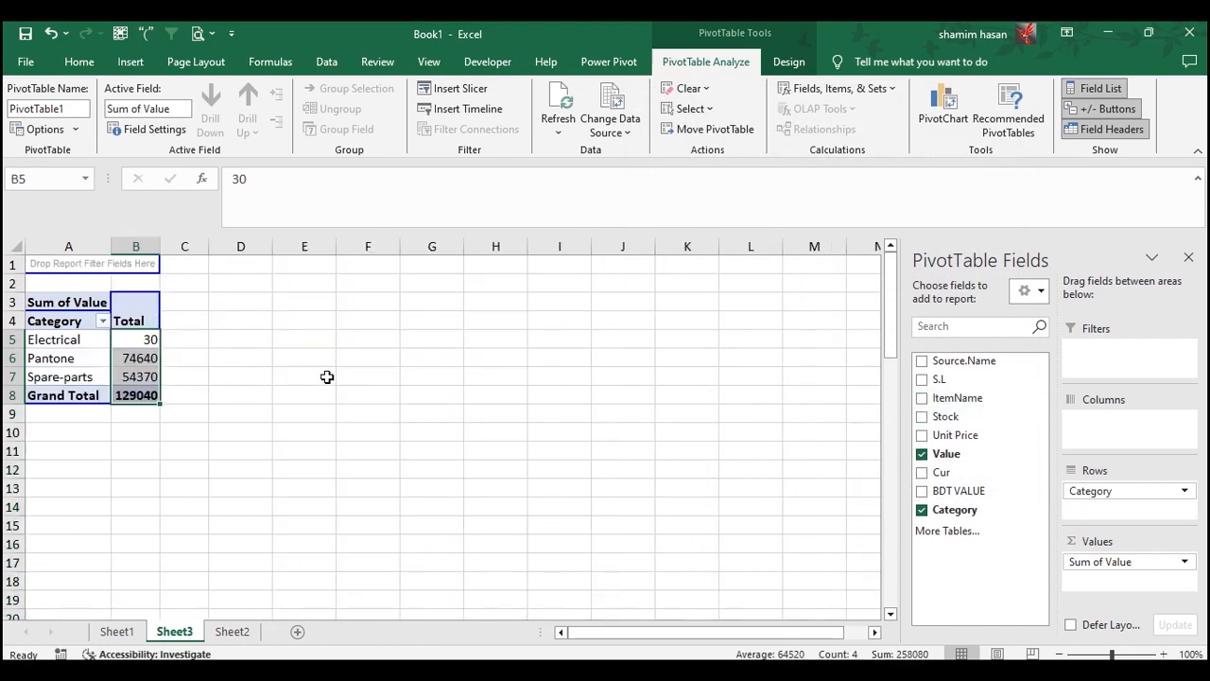
{"action": "left_click", "coordinate": [326, 377]}
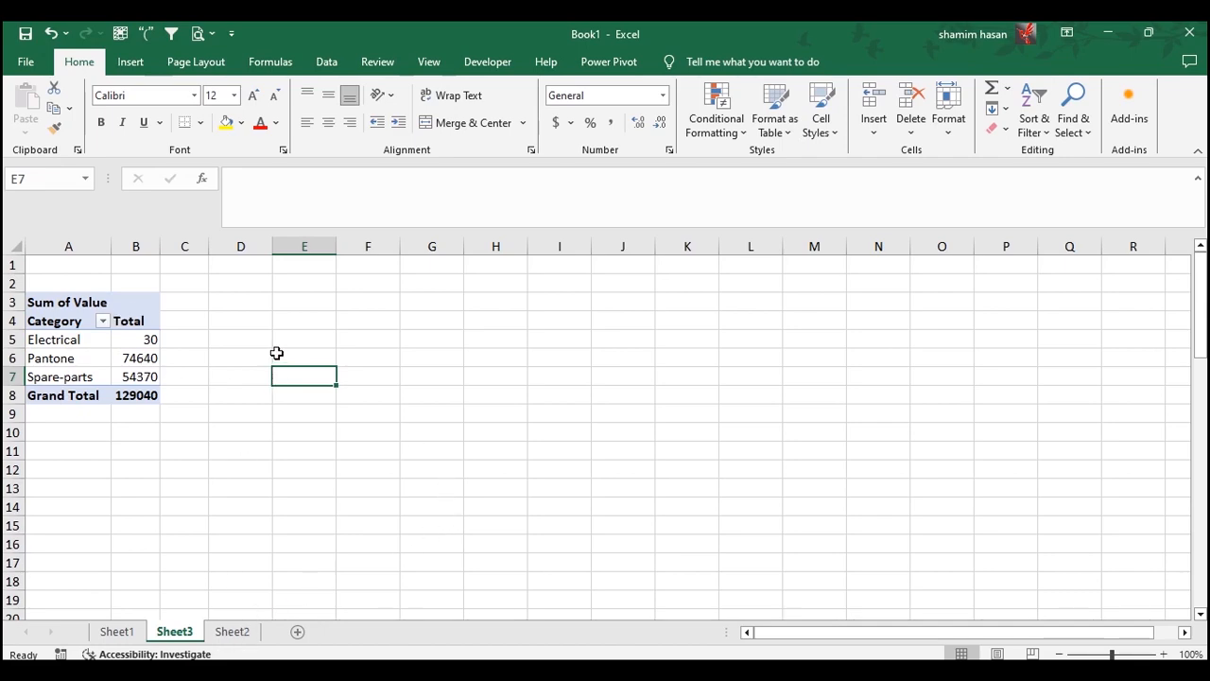
Rename Sheet2, which holds the combined table, as master.
{"action": "left_click", "coordinate": [242, 632]}
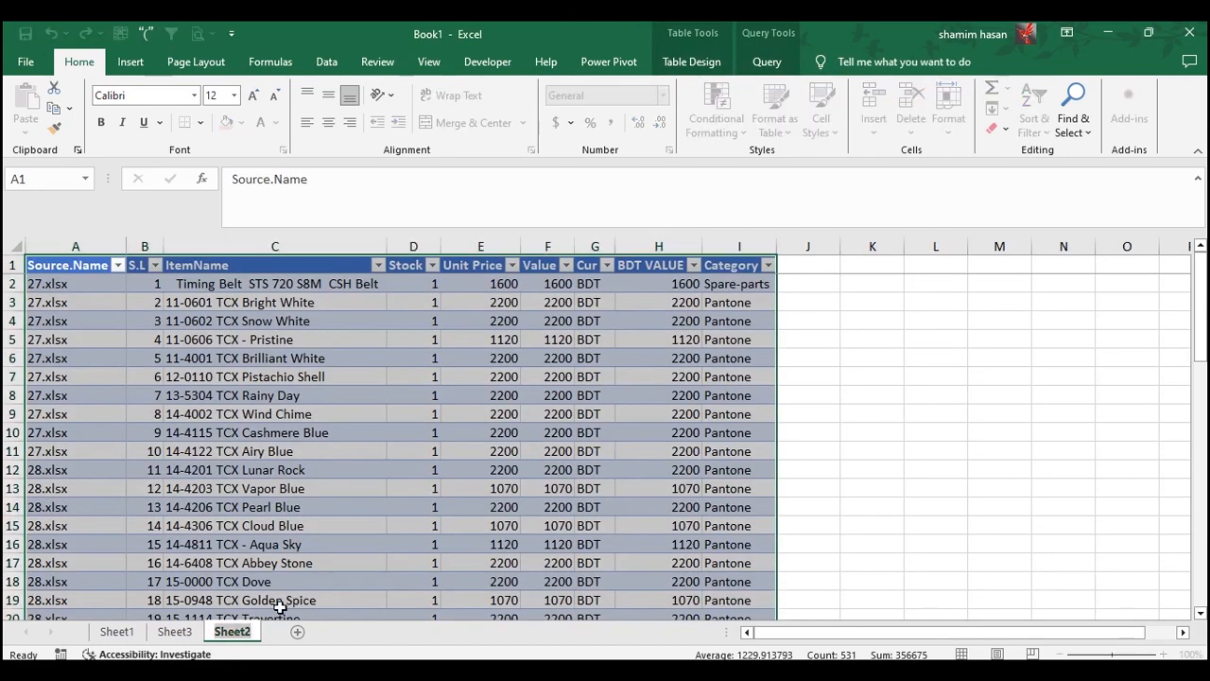
{"action": "type", "text": "master"}
{"action": "key", "text": "Return"}
{"action": "left_click", "coordinate": [174, 632]}
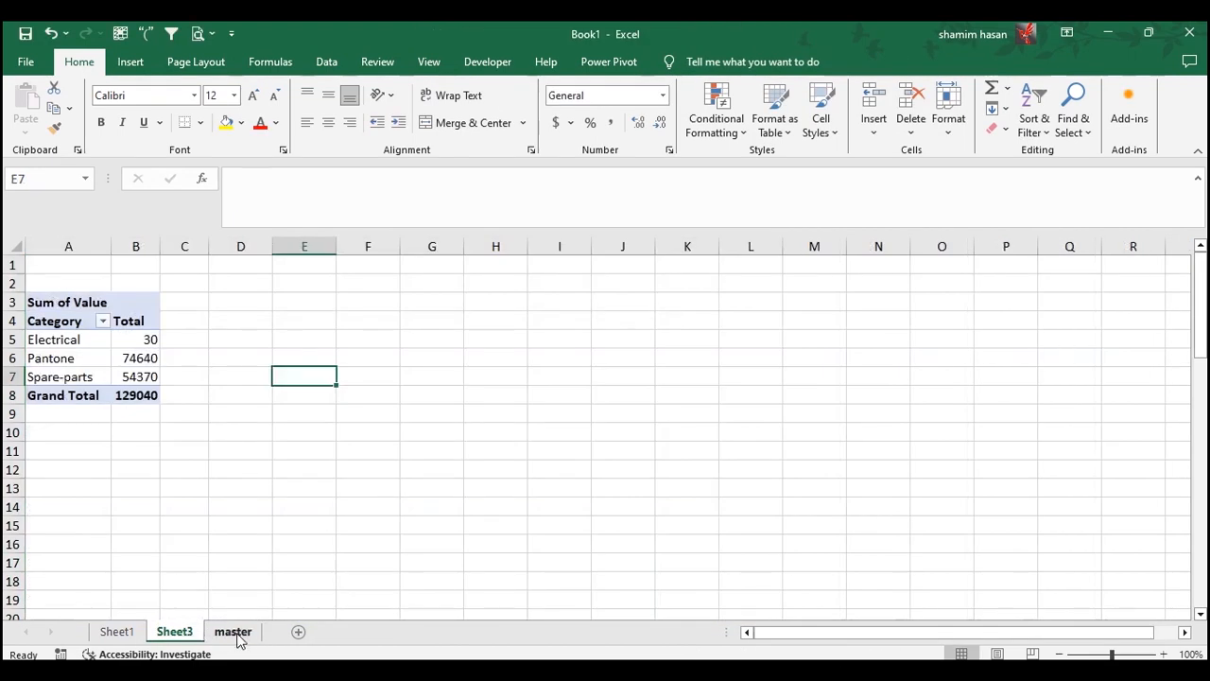
{"action": "left_click", "coordinate": [235, 633]}
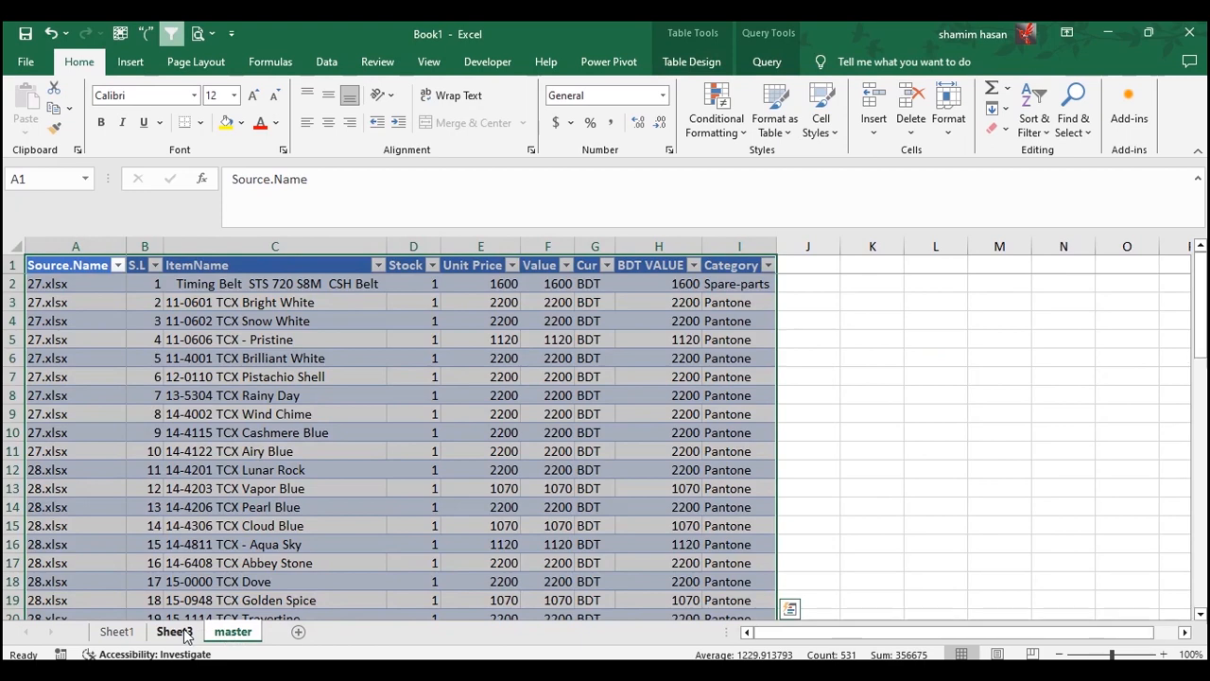
Rename Sheet3, which holds the PivotTable, as pivot table report.
{"action": "left_click", "coordinate": [175, 632]}
{"action": "type", "text": "pivot-t"}
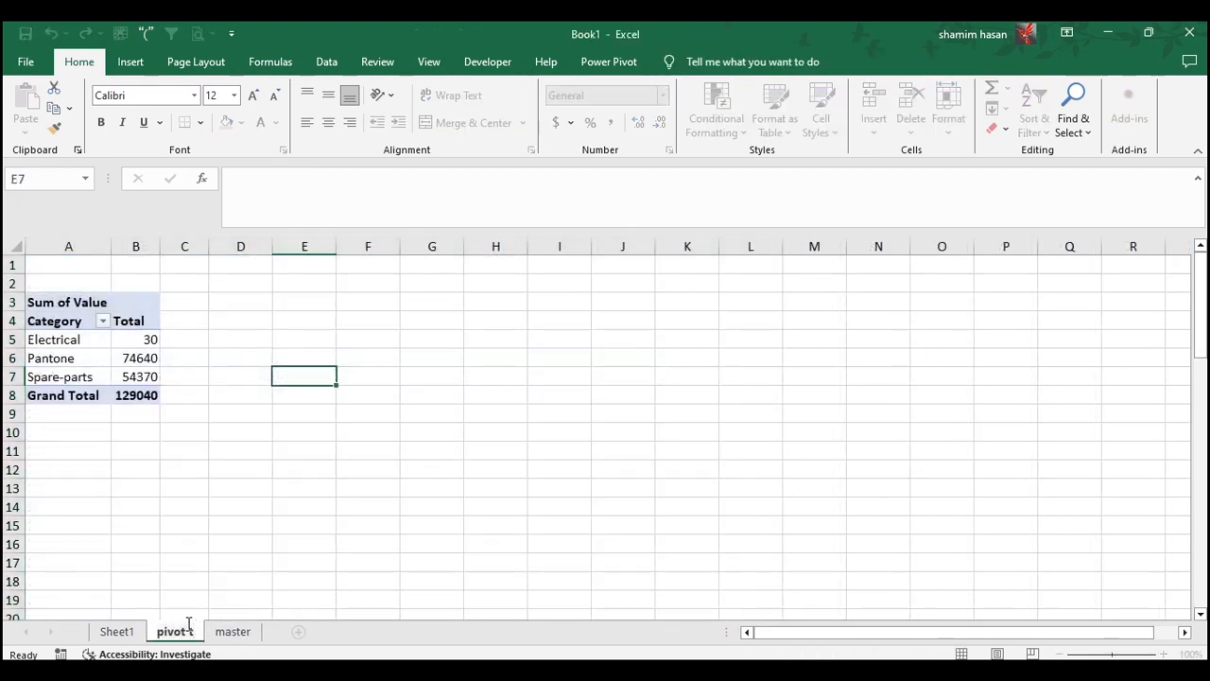
{"action": "type", "text": "able report"}
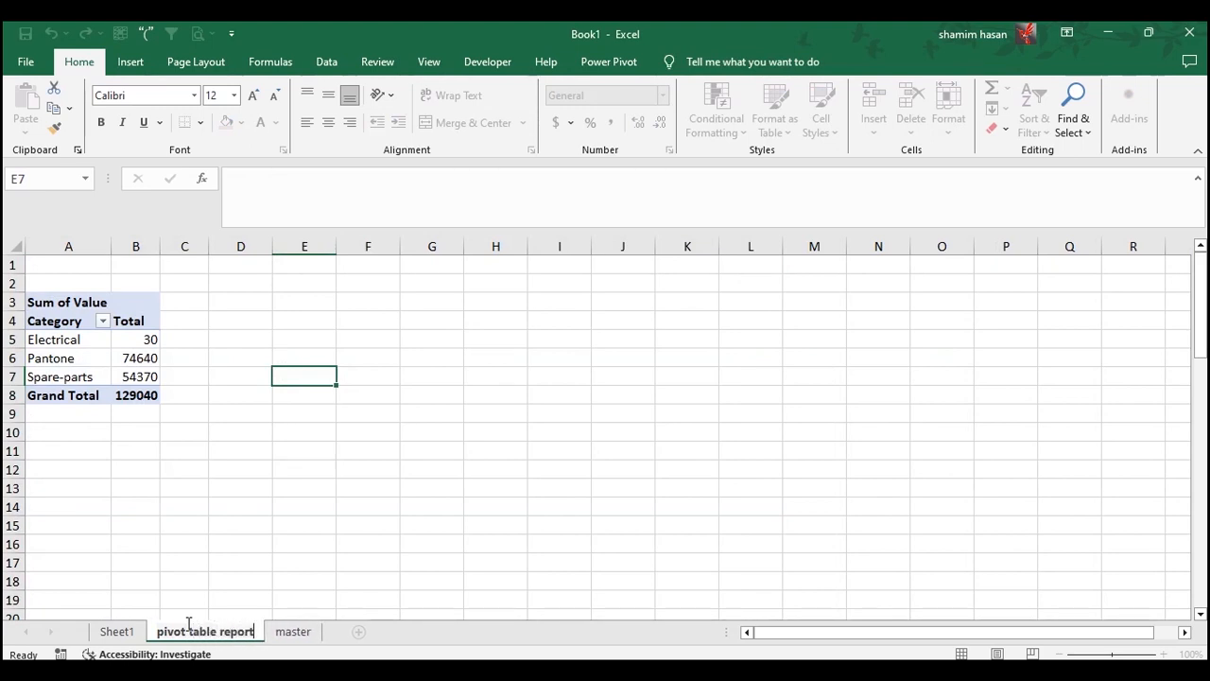
{"action": "left_click", "coordinate": [428, 546]}
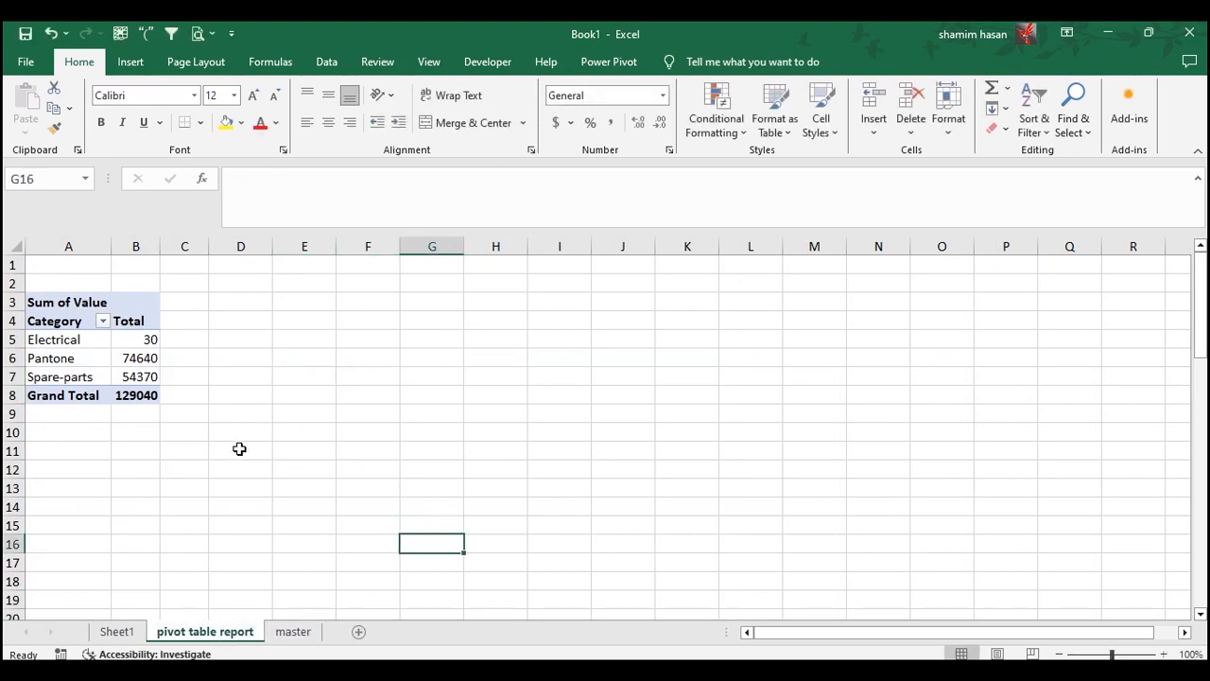
Delete the empty Sheet1 from the workbook.
{"action": "left_click", "coordinate": [116, 631]}
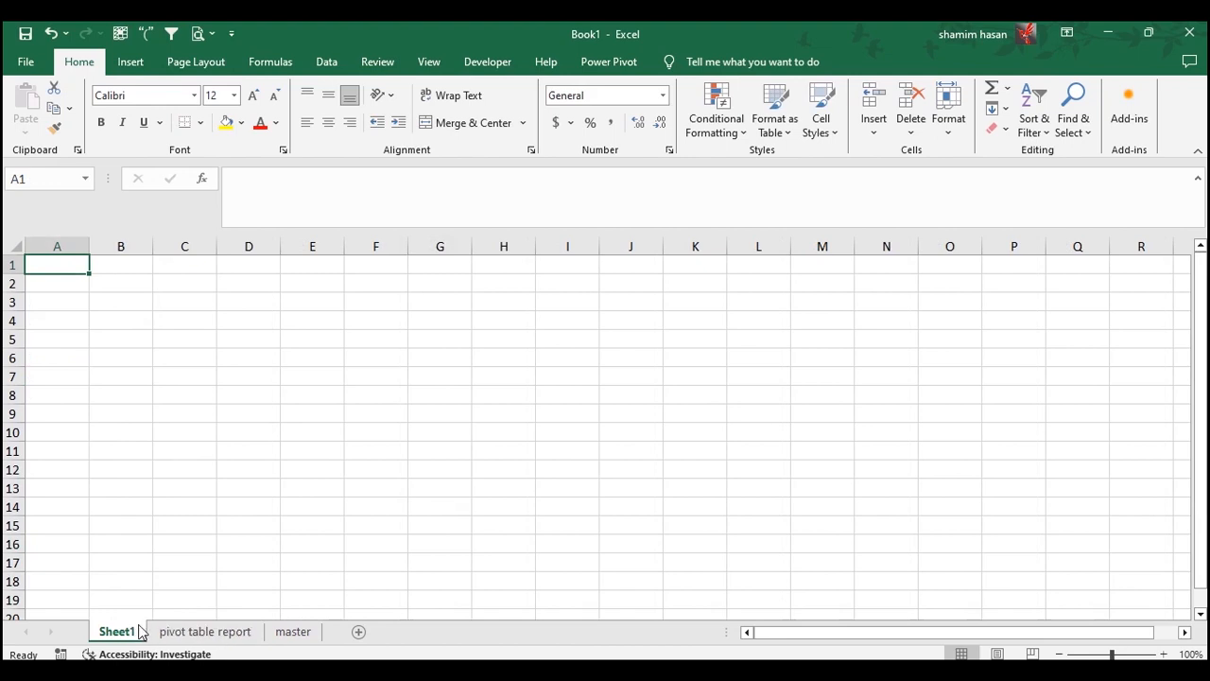
{"action": "right_click", "coordinate": [132, 632]}
{"action": "left_click", "coordinate": [170, 567]}
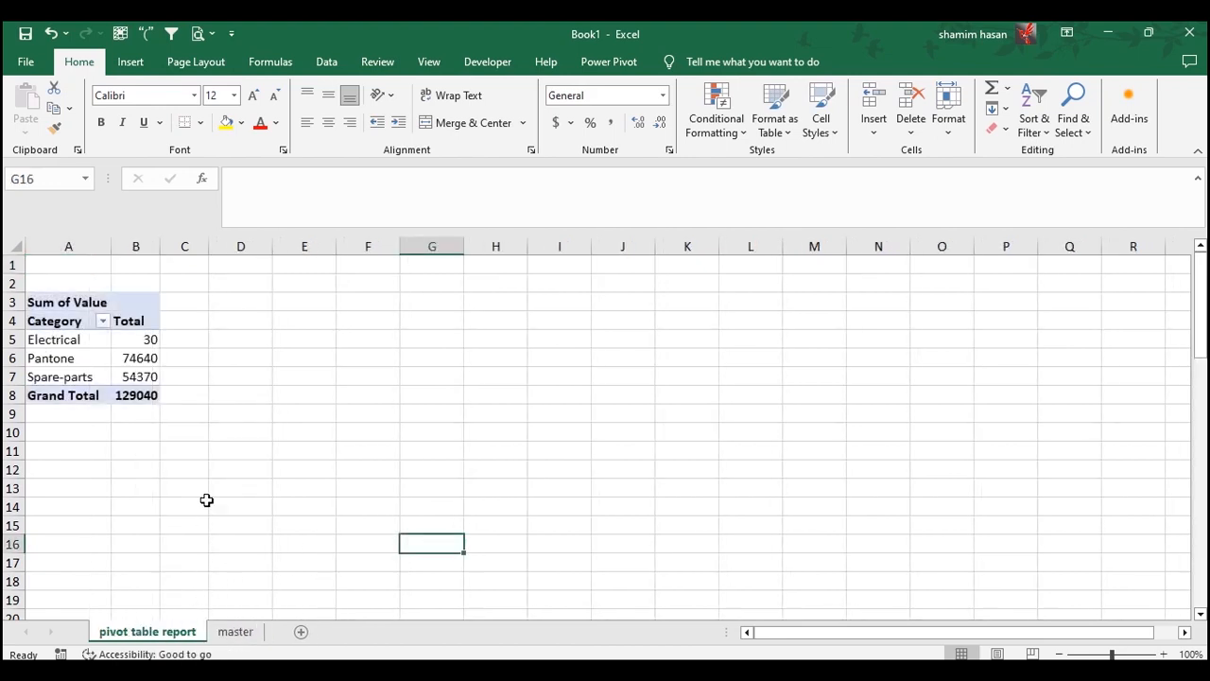
Hide the gridlines on the pivot table report sheet.
{"action": "left_click", "coordinate": [330, 381]}
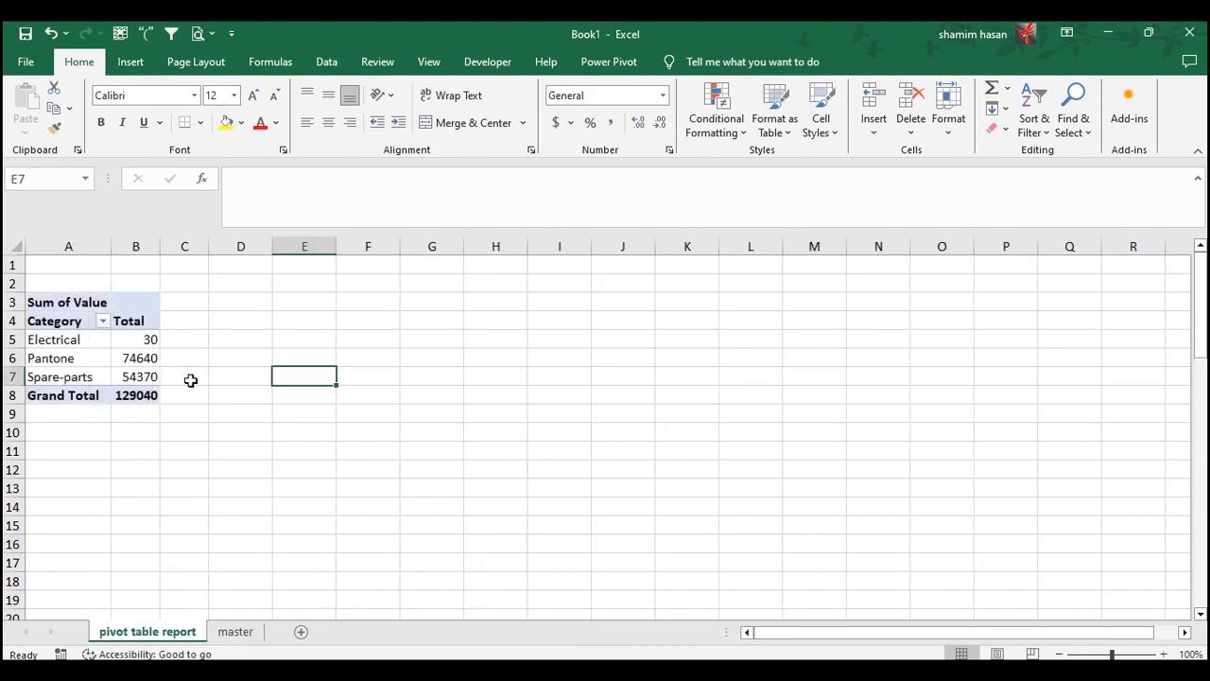
{"action": "left_click", "coordinate": [429, 62]}
{"action": "left_click", "coordinate": [205, 108]}
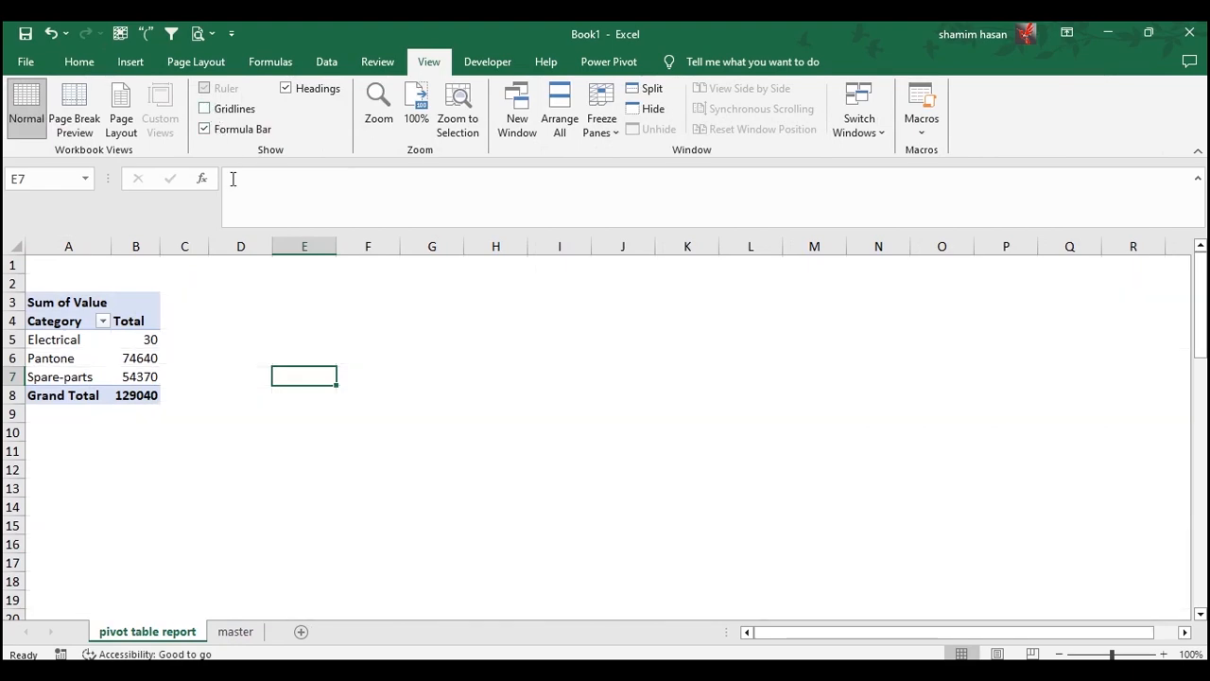
{"action": "left_click", "coordinate": [496, 374]}
Show the master sheet and save the workbook to the Desktop as an Excel Workbook named master.
{"action": "left_click", "coordinate": [236, 631]}
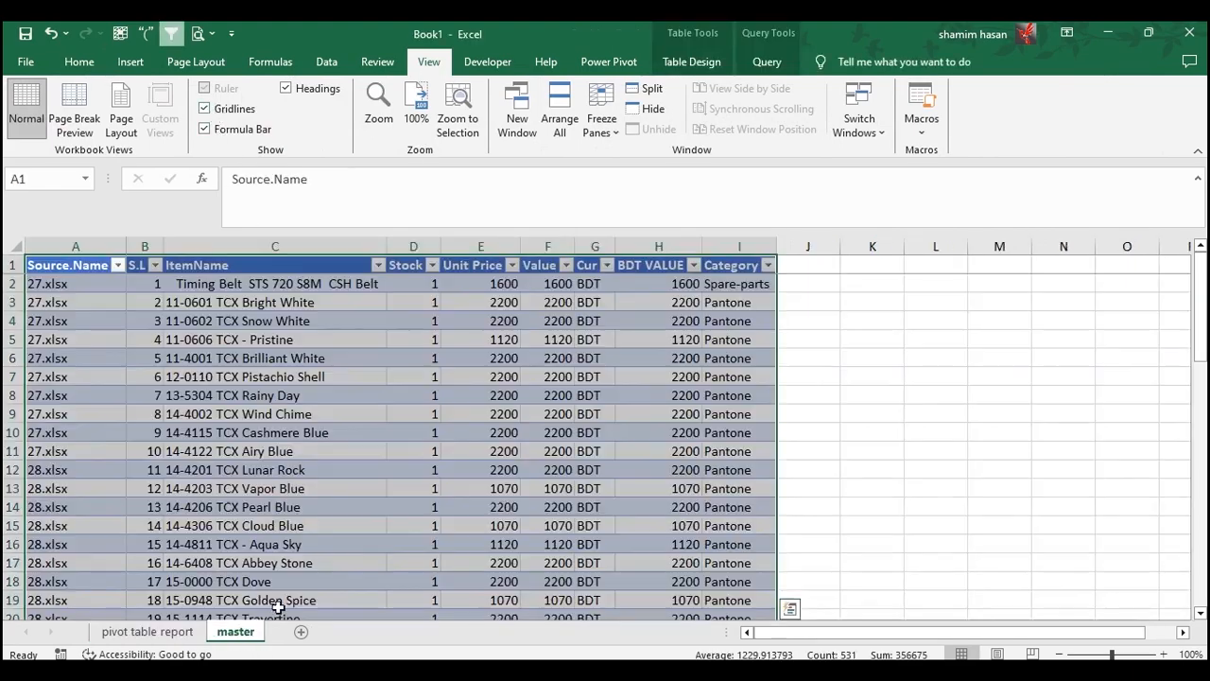
{"action": "left_click", "coordinate": [361, 433]}
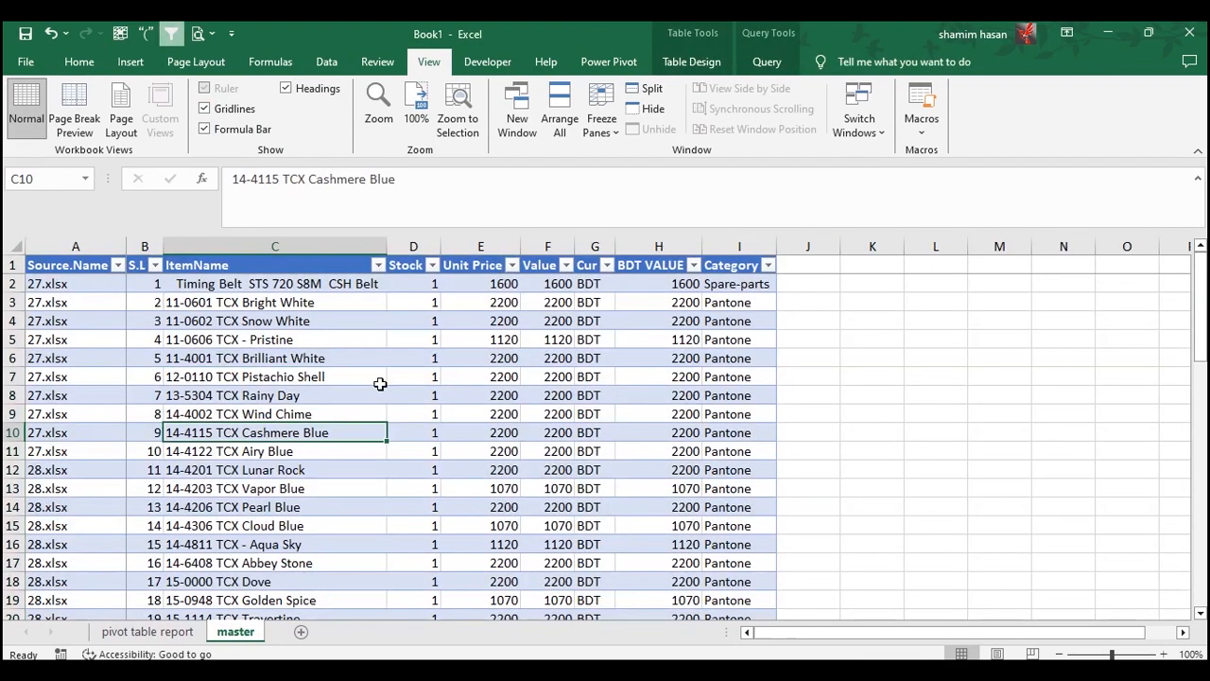
{"action": "left_click", "coordinate": [25, 33]}
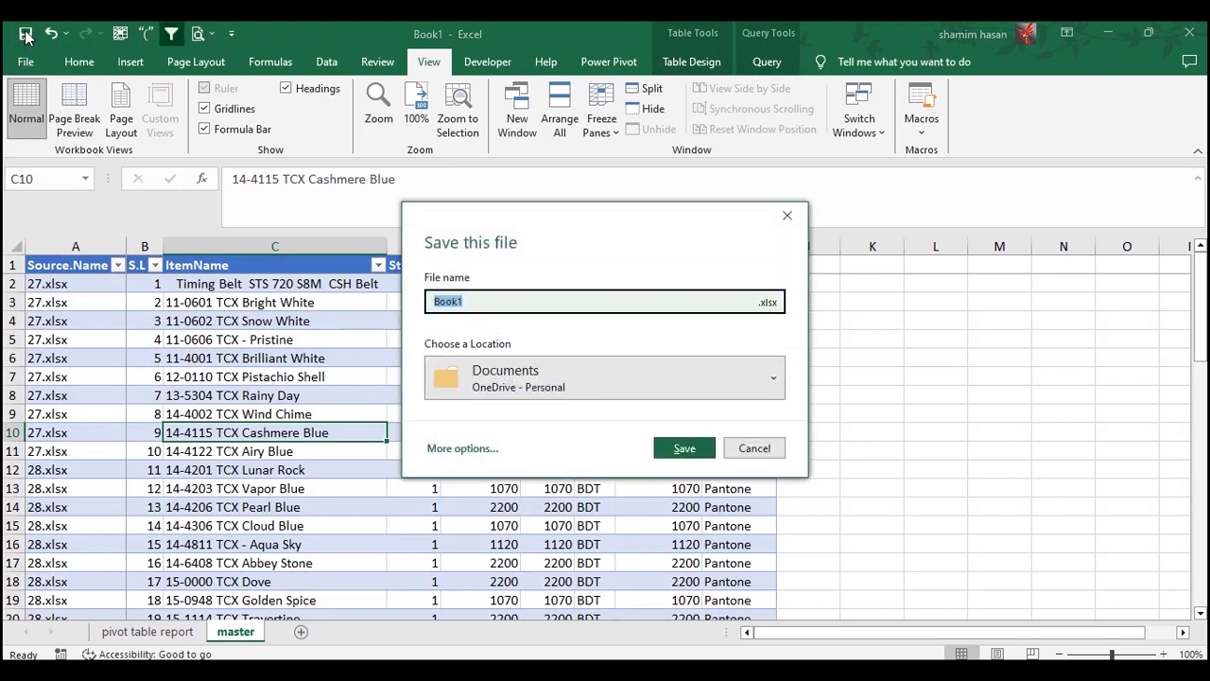
{"action": "left_click", "coordinate": [473, 451]}
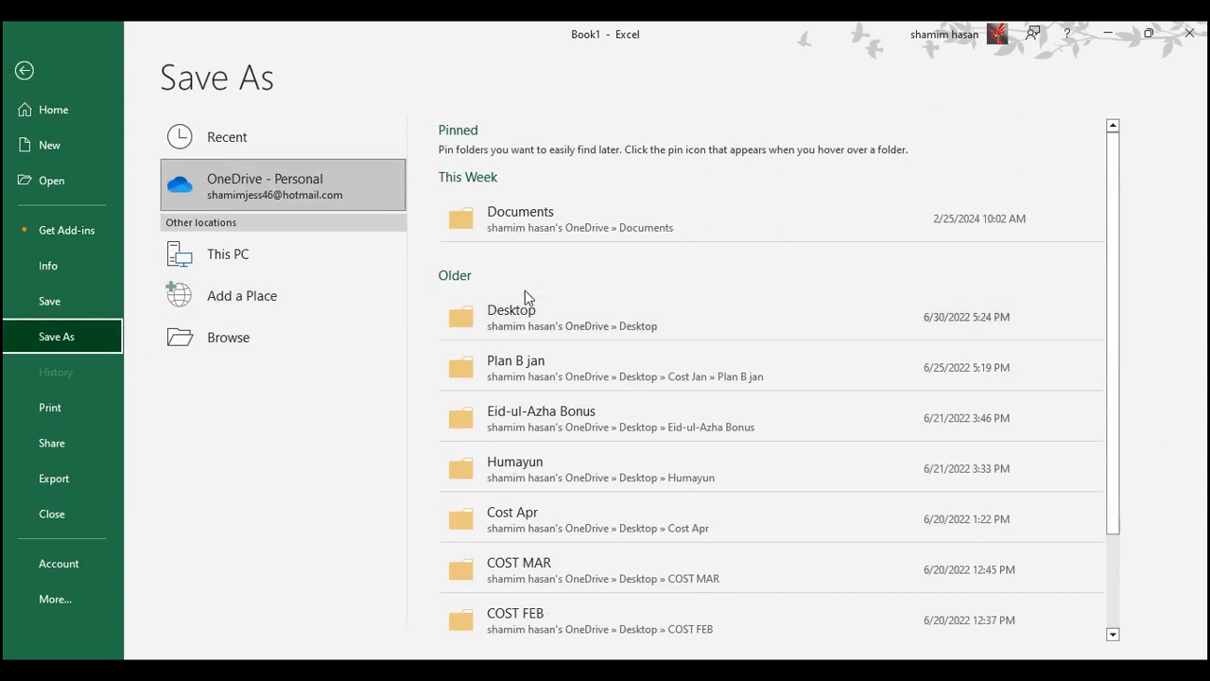
{"action": "left_click", "coordinate": [252, 331]}
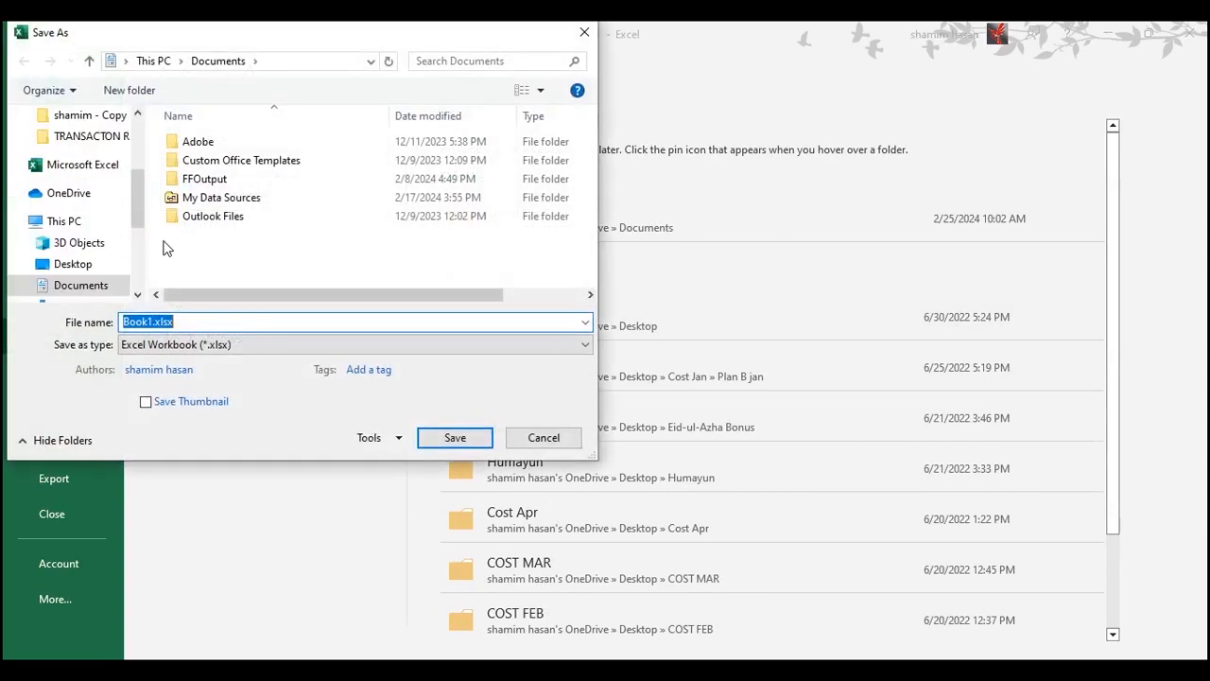
{"action": "left_click_drag", "start_coordinate": [141, 193], "coordinate": [140, 139]}
{"action": "left_click", "coordinate": [80, 152]}
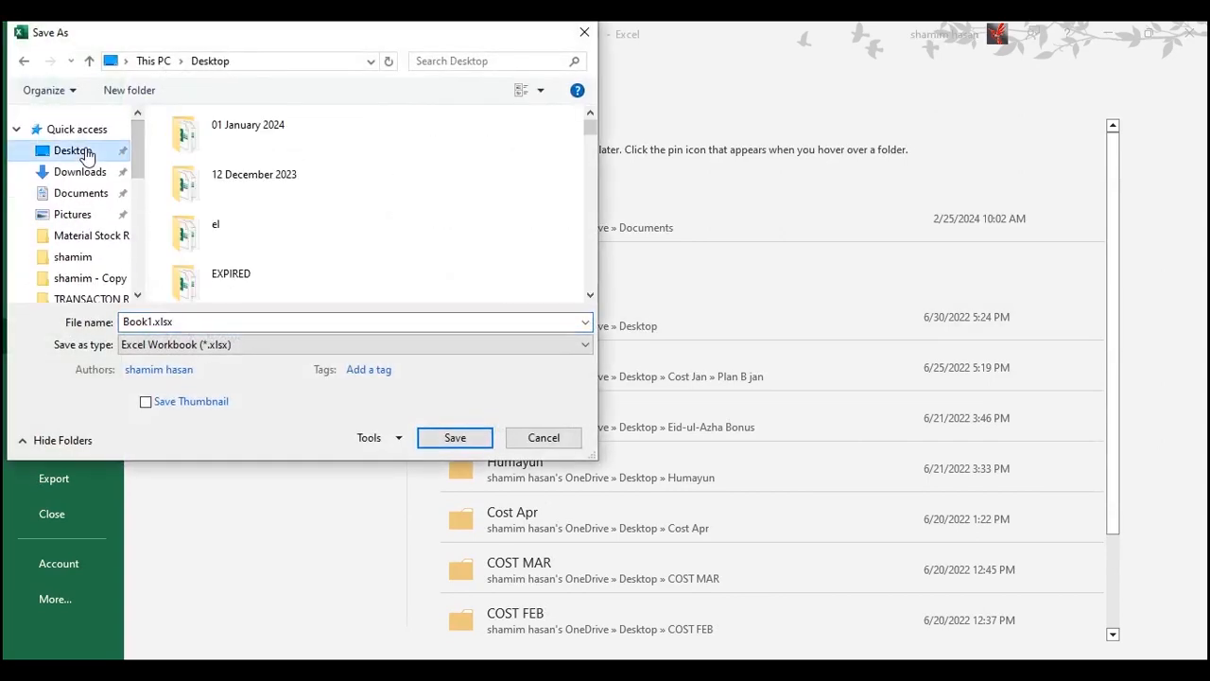
{"action": "left_click", "coordinate": [177, 324]}
{"action": "type", "text": "mas"}
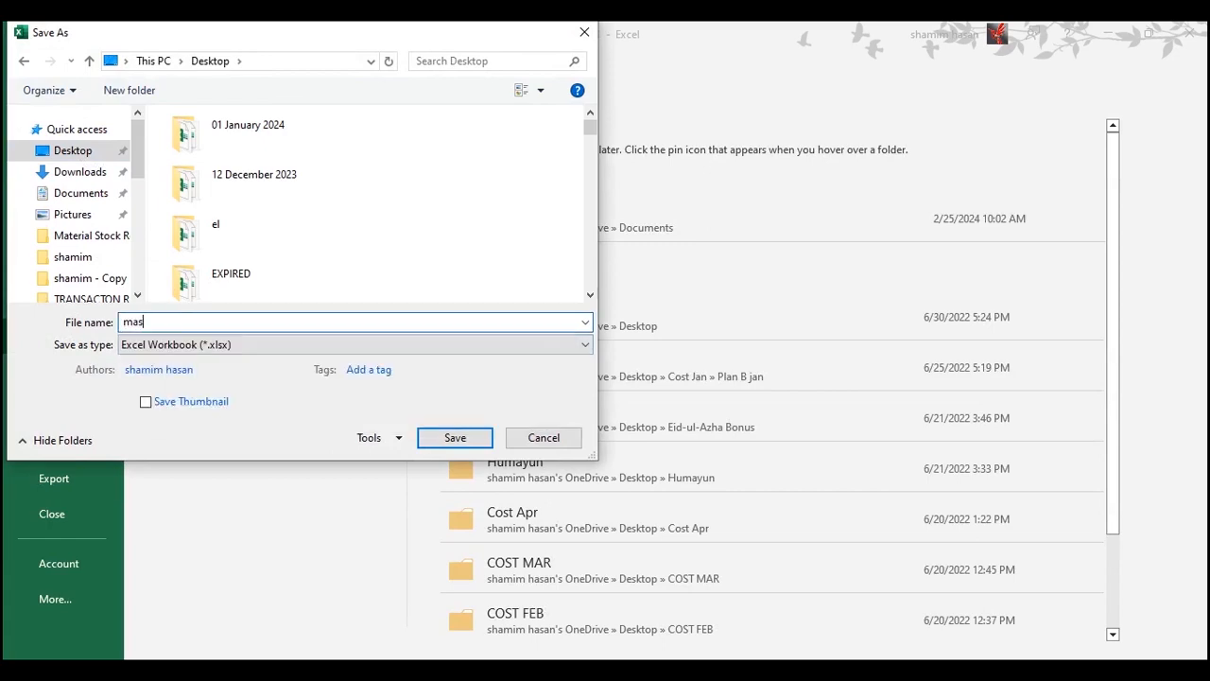
{"action": "type", "text": "ter"}
{"action": "key", "text": "Return"}
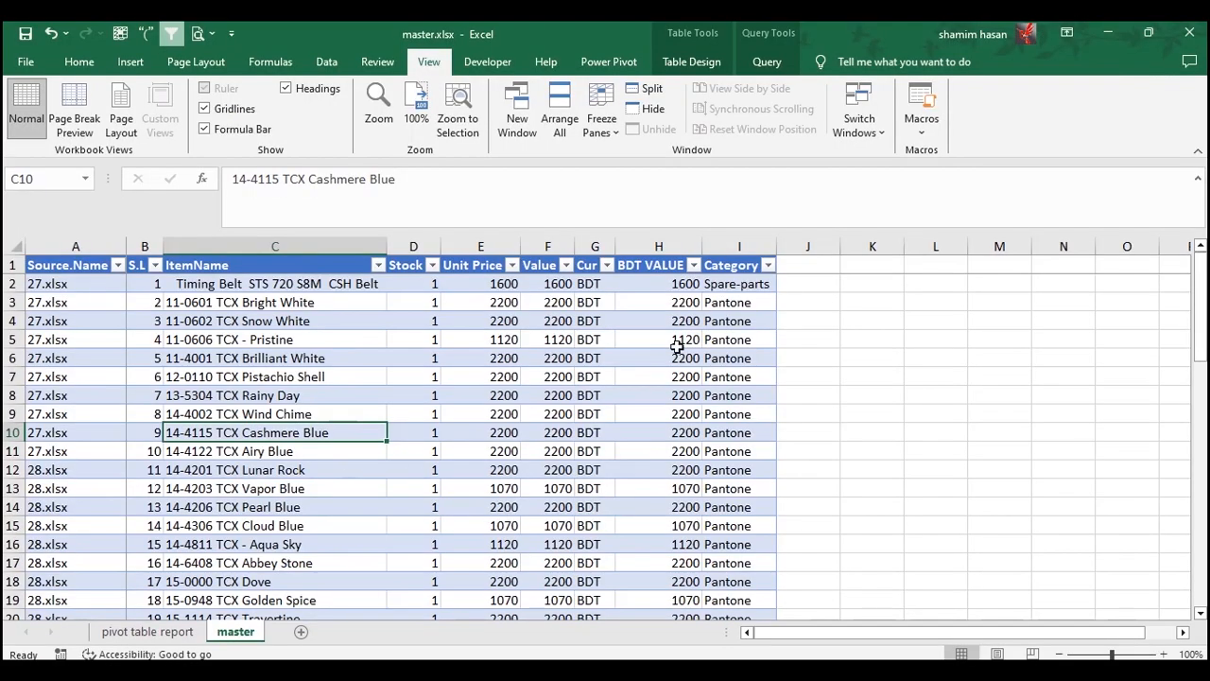
Close the saved master workbook, check the source folder's list of workbooks, and minimize the folder window.
{"action": "left_click", "coordinate": [724, 391]}
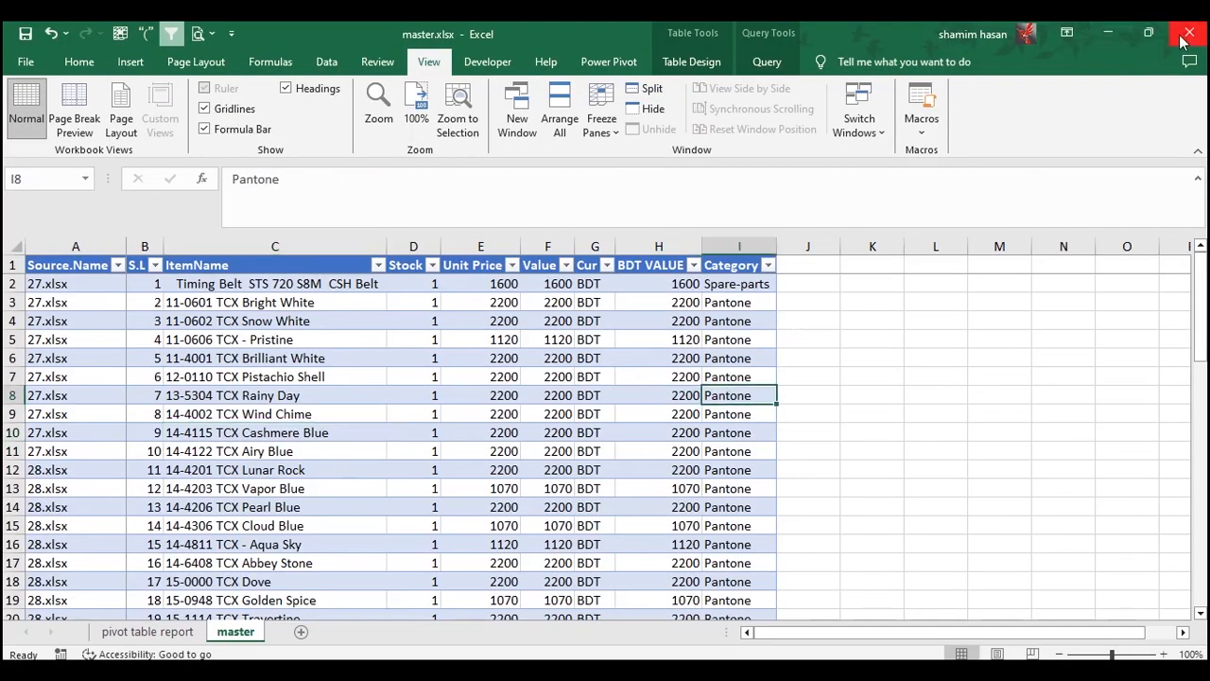
{"action": "left_click", "coordinate": [1188, 33]}
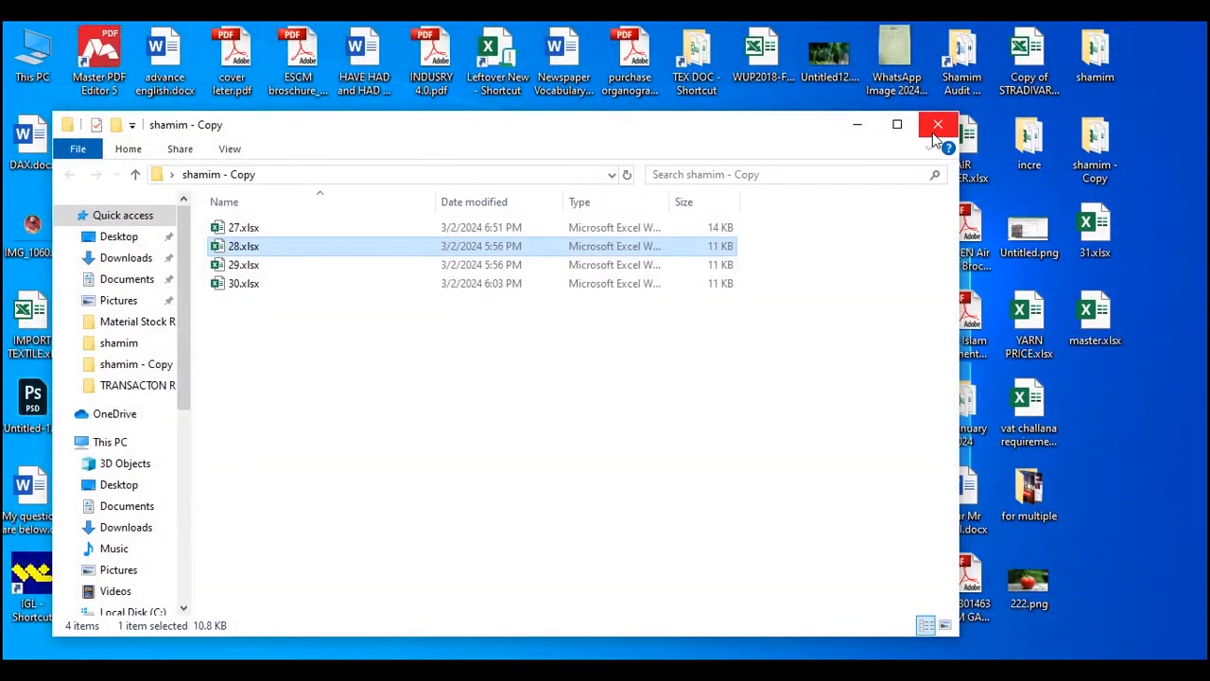
{"action": "left_click", "coordinate": [934, 123]}
{"action": "left_click", "coordinate": [553, 669]}
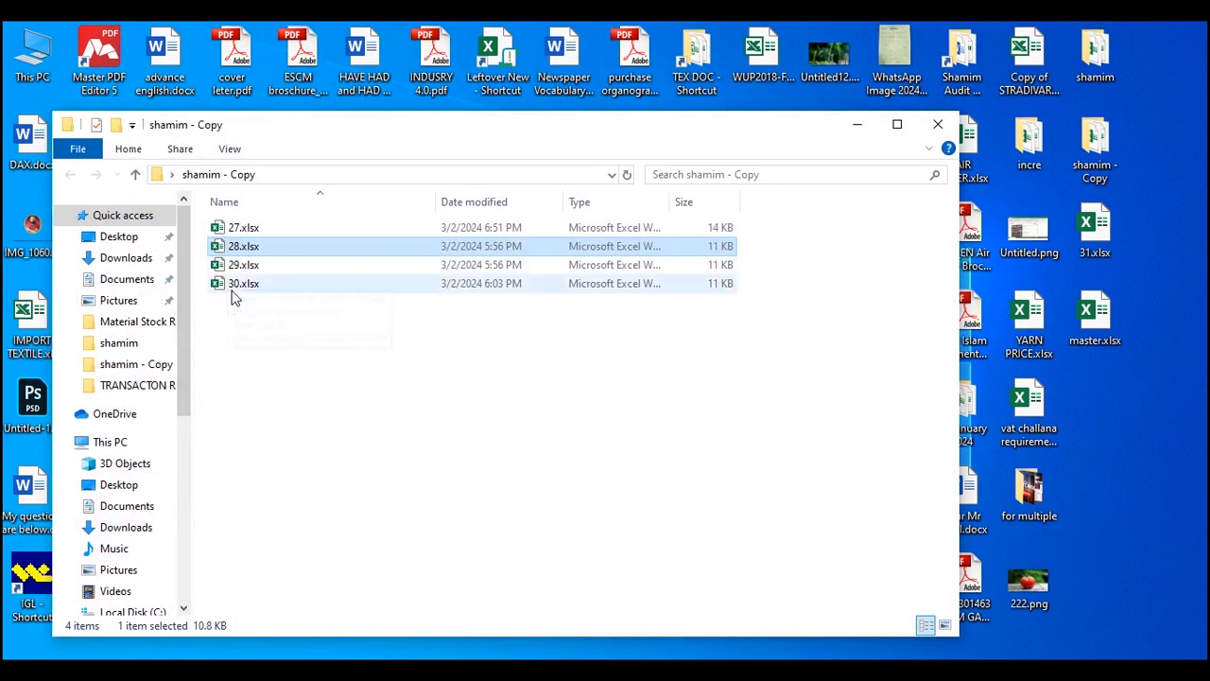
{"action": "left_click", "coordinate": [580, 324]}
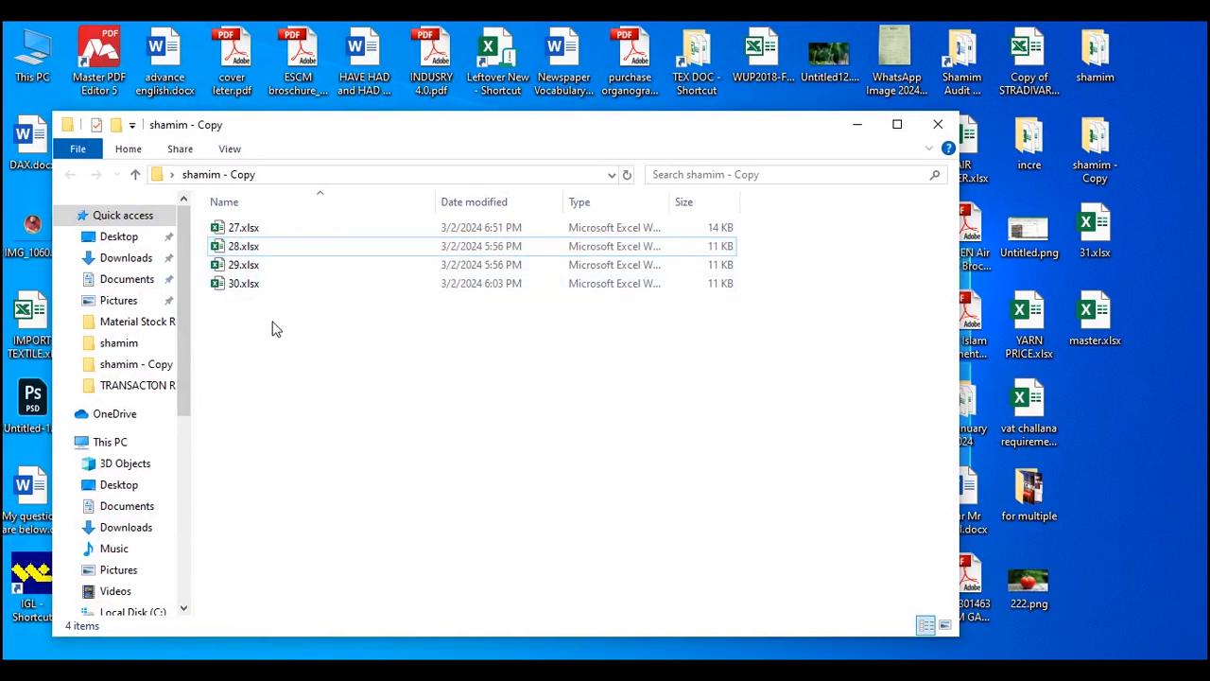
{"action": "left_click", "coordinate": [844, 123]}
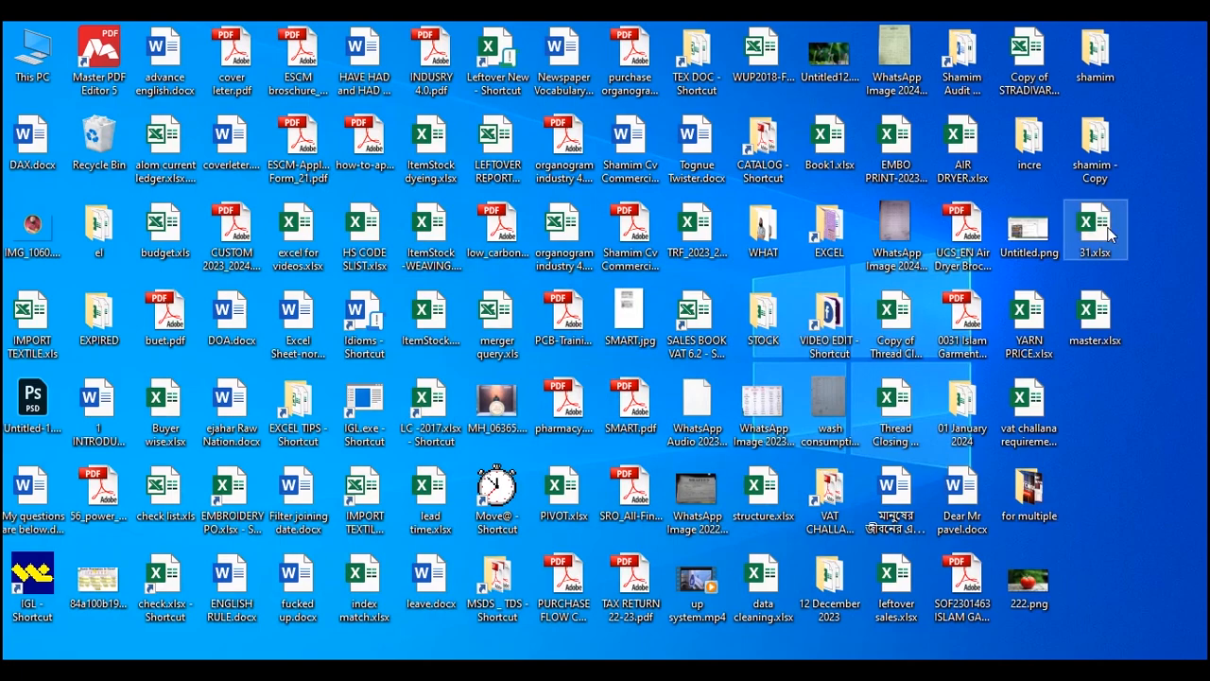
Review the table in 31.xlsx from the desktop and paste a copy of that workbook into the source folder.
{"action": "double_click", "coordinate": [1094, 227]}
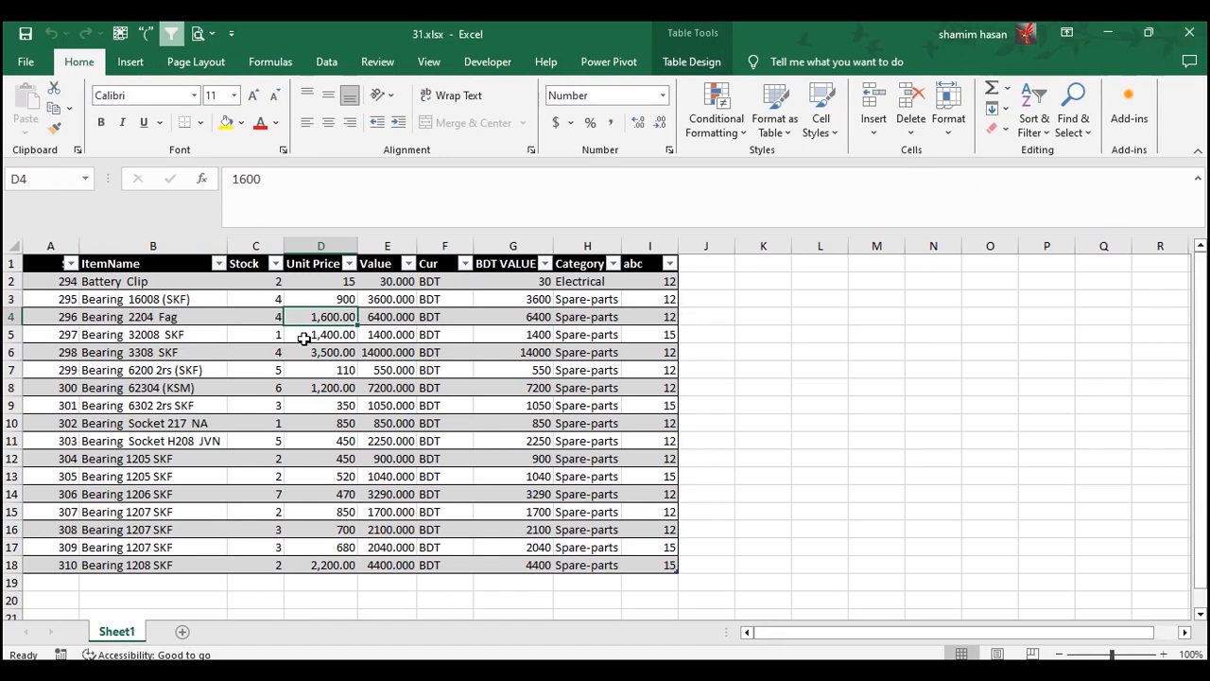
{"action": "left_click", "coordinate": [1188, 34]}
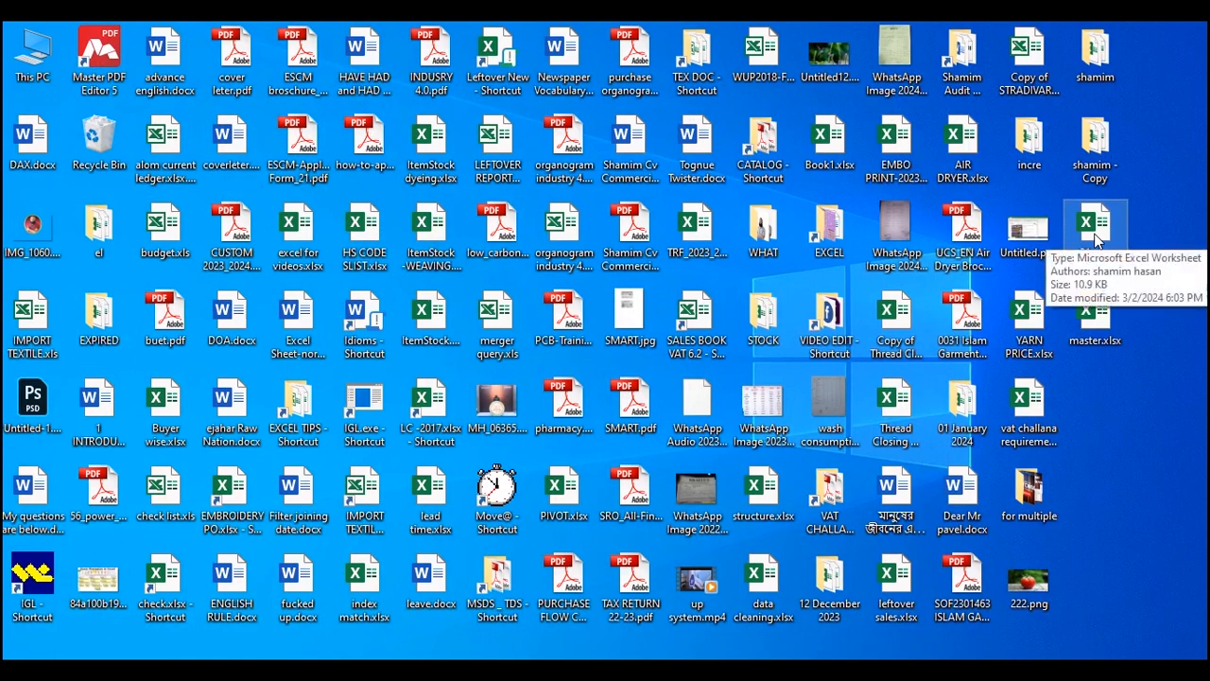
{"action": "double_click", "coordinate": [1095, 141]}
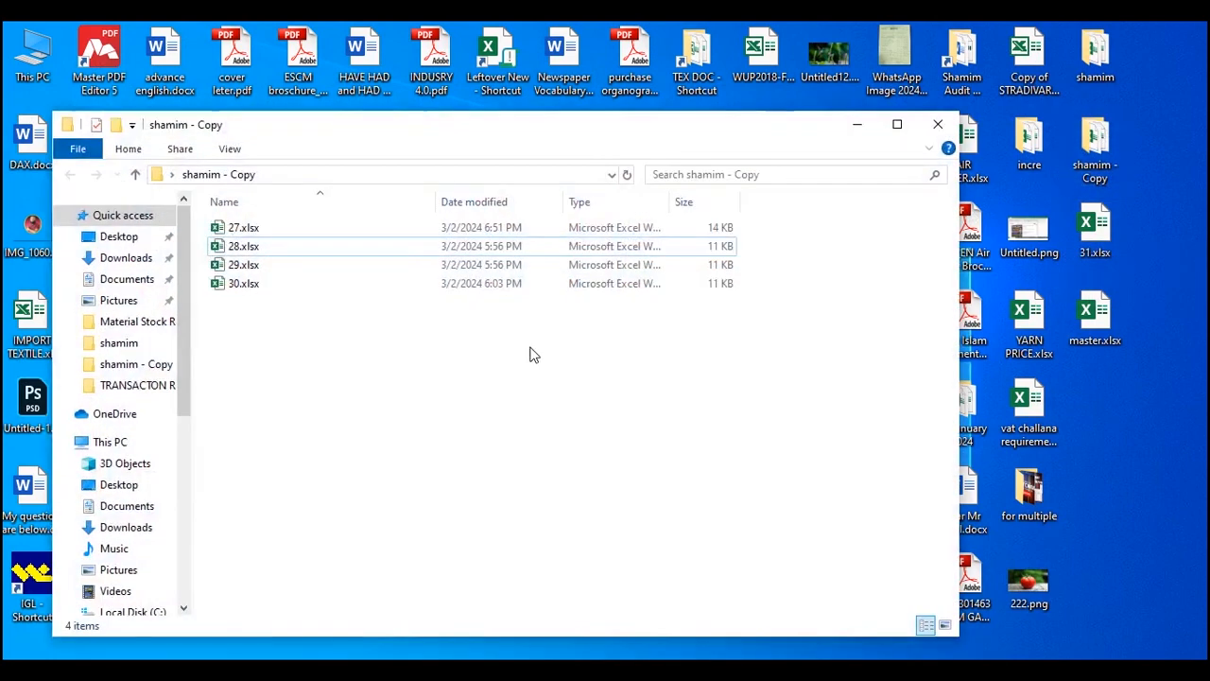
{"action": "key", "text": "ctrl+v"}
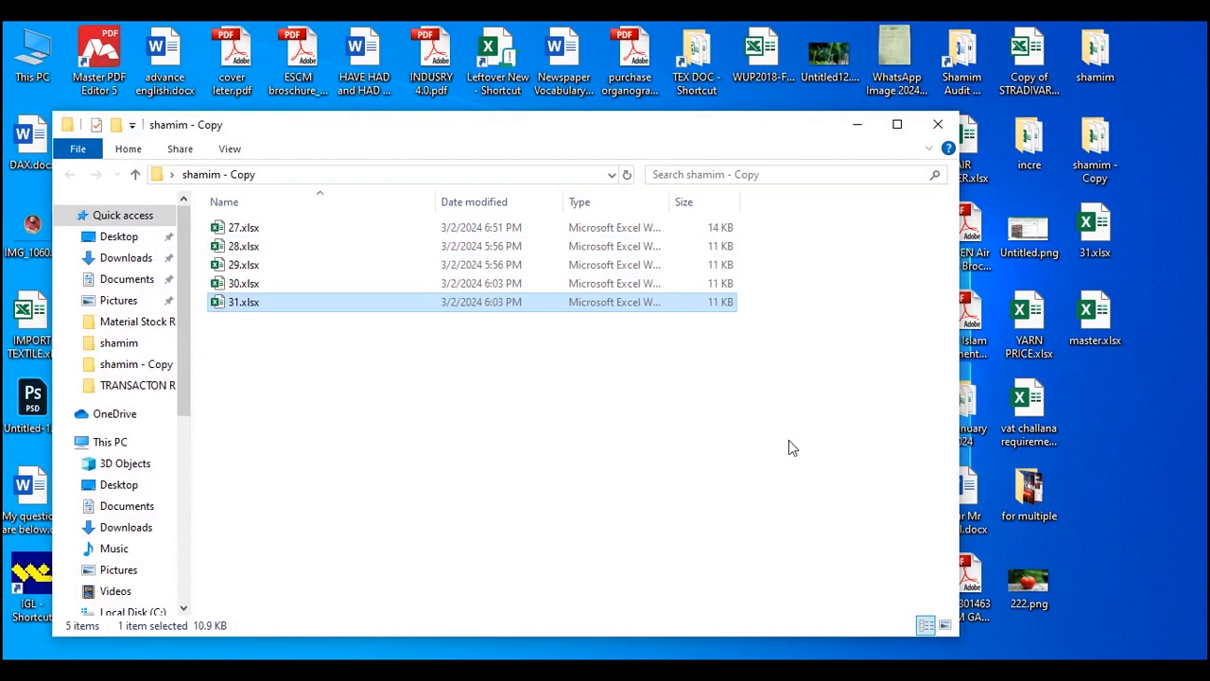
{"action": "left_click", "coordinate": [860, 126]}
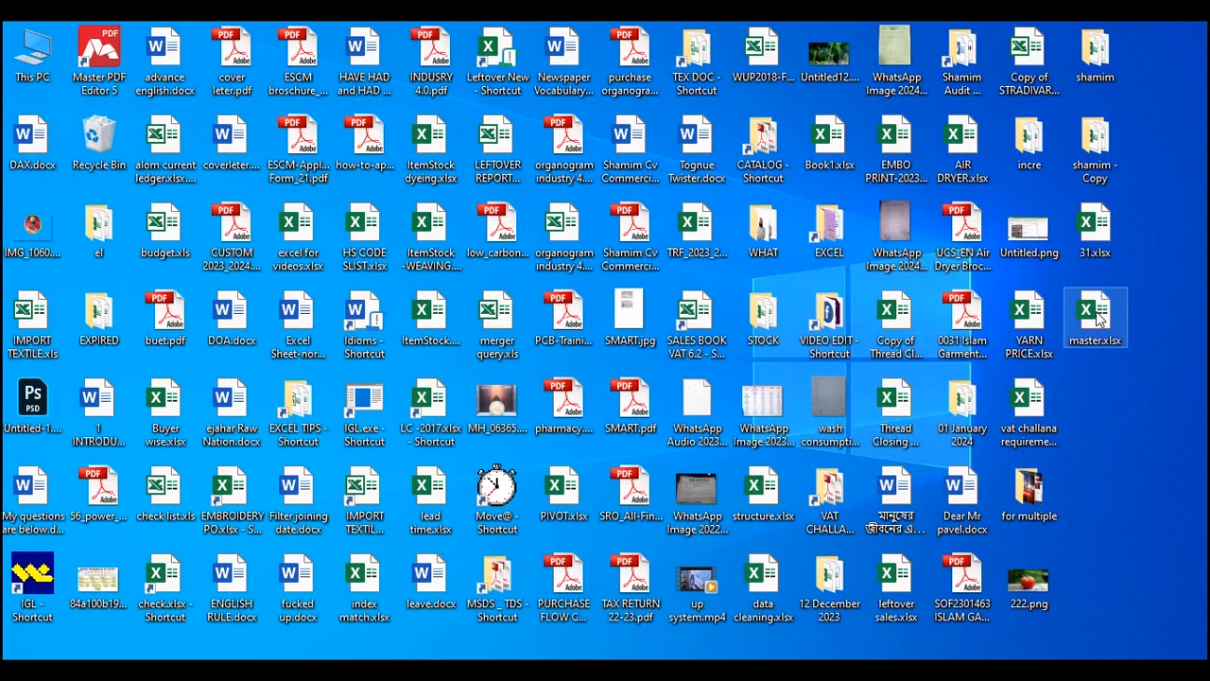
Reopen master.xlsx from the desktop, then refresh the combined table and check its end for the rows from 31.xlsx.
{"action": "double_click", "coordinate": [1100, 320]}
{"action": "left_click", "coordinate": [408, 378]}
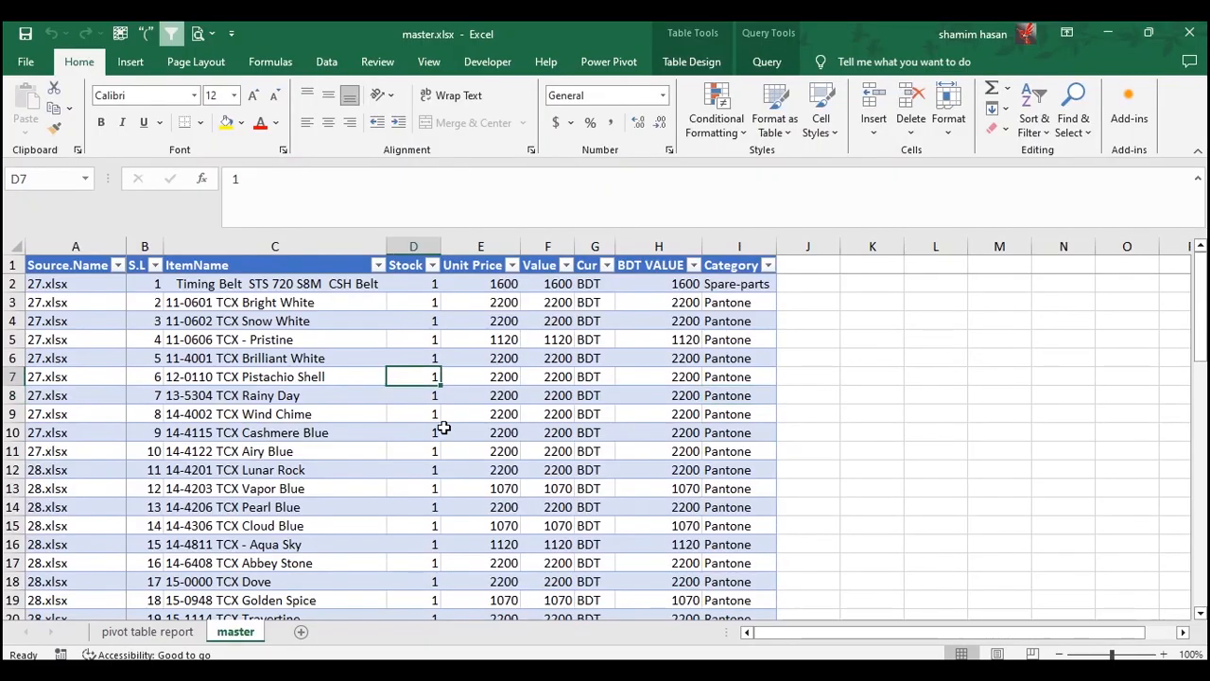
{"action": "scroll", "coordinate": [435, 430], "scroll_direction": "down", "scroll_amount": 2}
{"action": "scroll", "coordinate": [387, 432], "scroll_direction": "up", "scroll_amount": 2}
{"action": "right_click", "coordinate": [274, 390]}
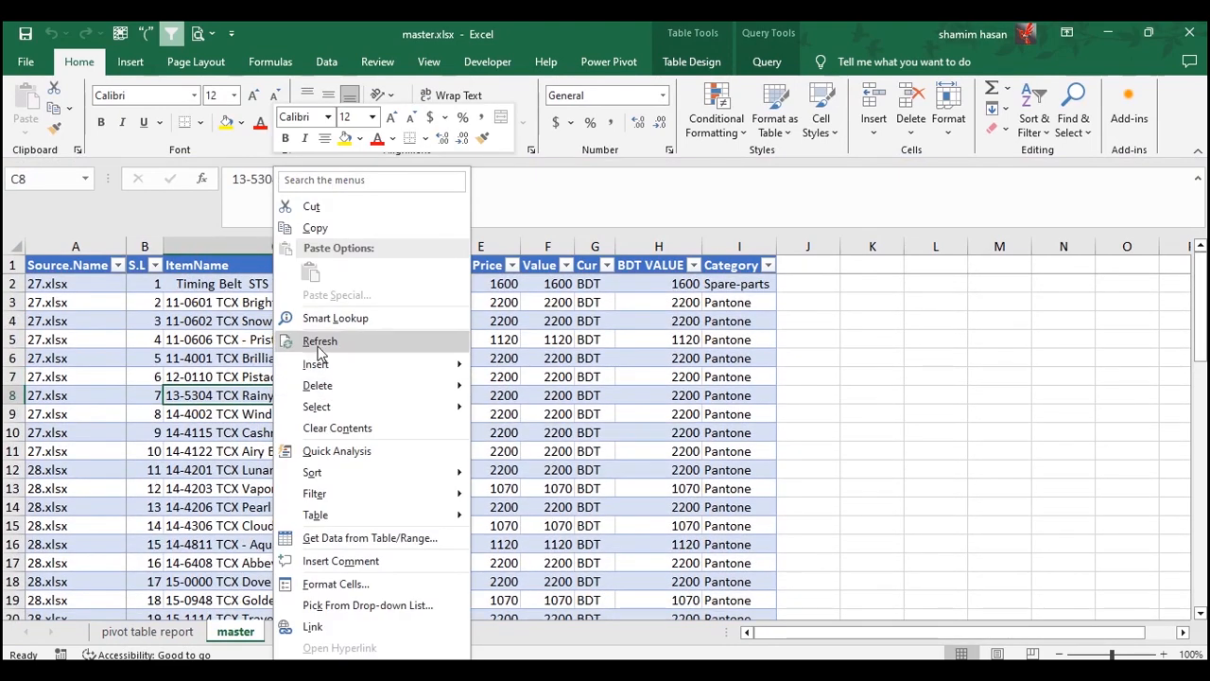
{"action": "left_click", "coordinate": [320, 342]}
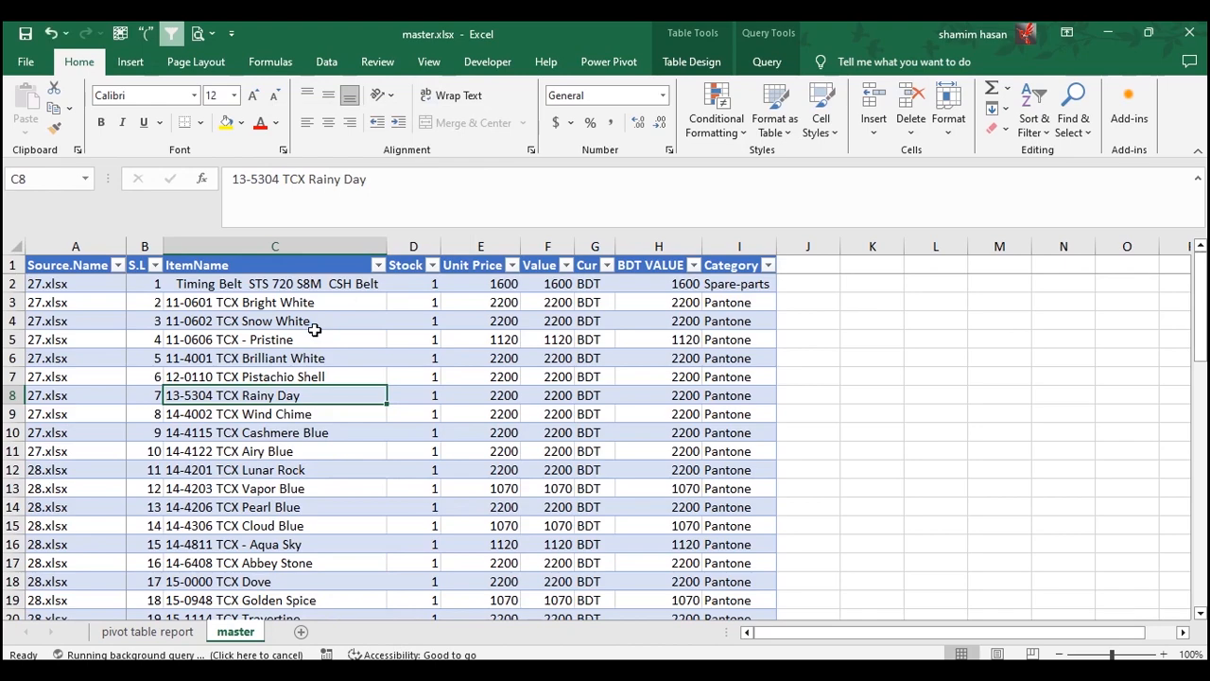
{"action": "scroll", "coordinate": [315, 398], "scroll_direction": "down", "scroll_amount": 15}
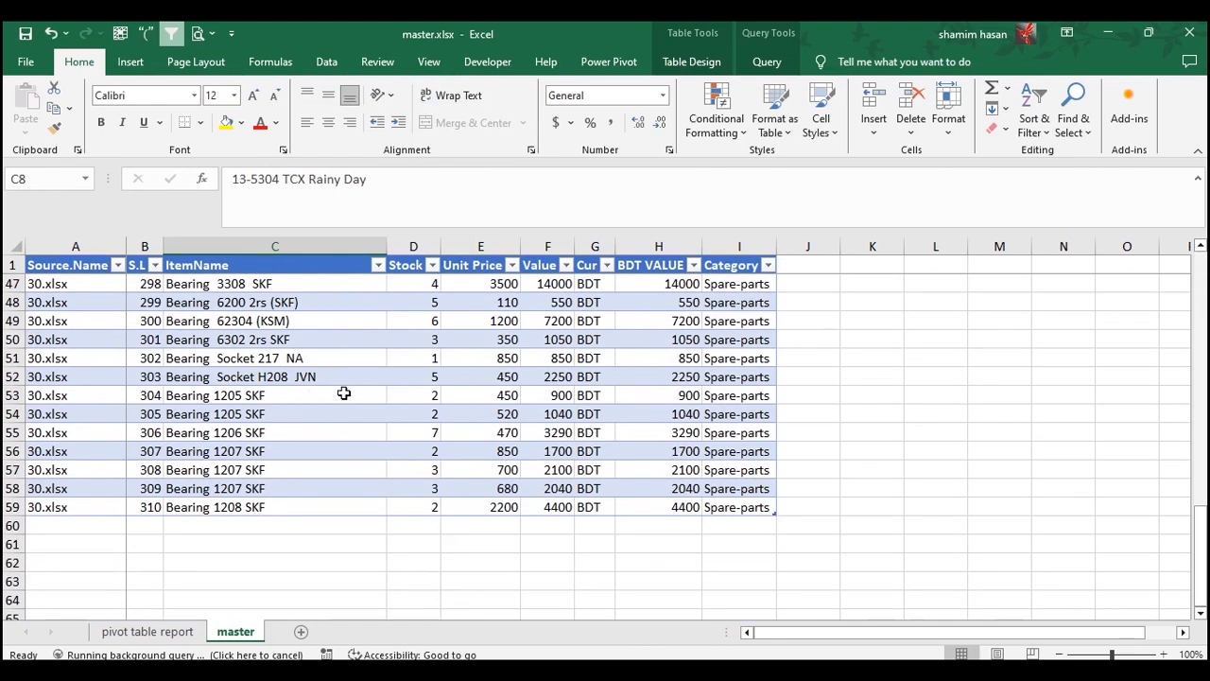
{"action": "scroll", "coordinate": [256, 444], "scroll_direction": "down", "scroll_amount": 3}
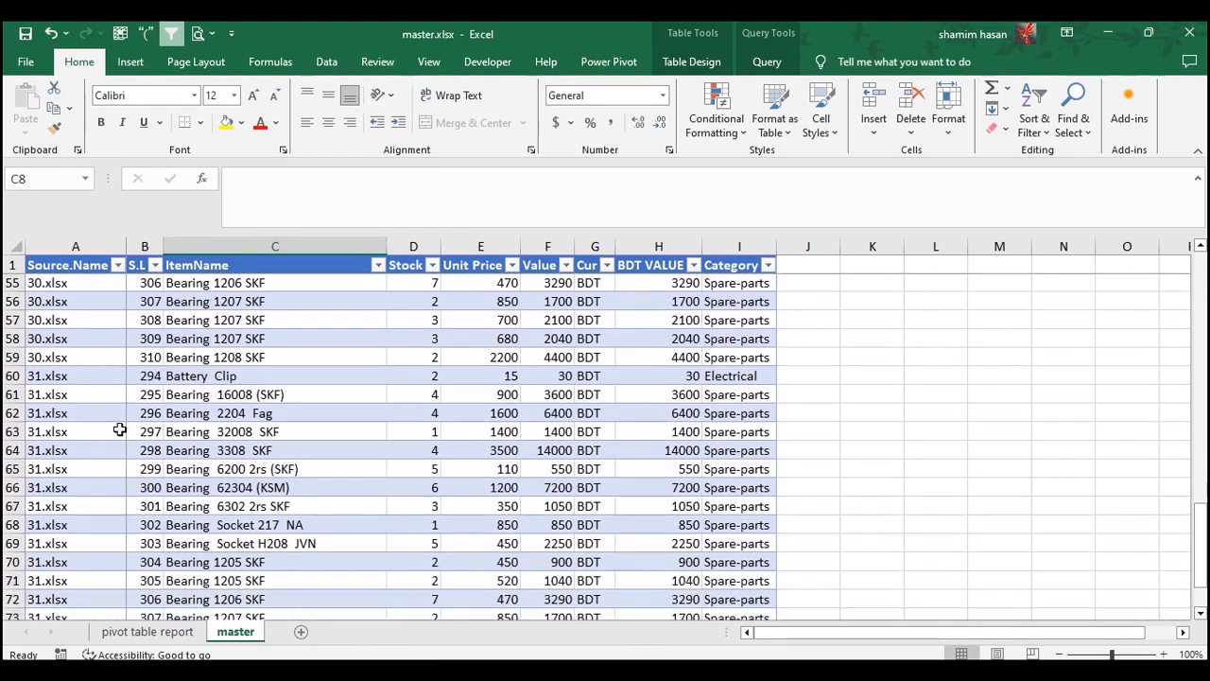
{"action": "scroll", "coordinate": [53, 487], "scroll_direction": "down", "scroll_amount": 1}
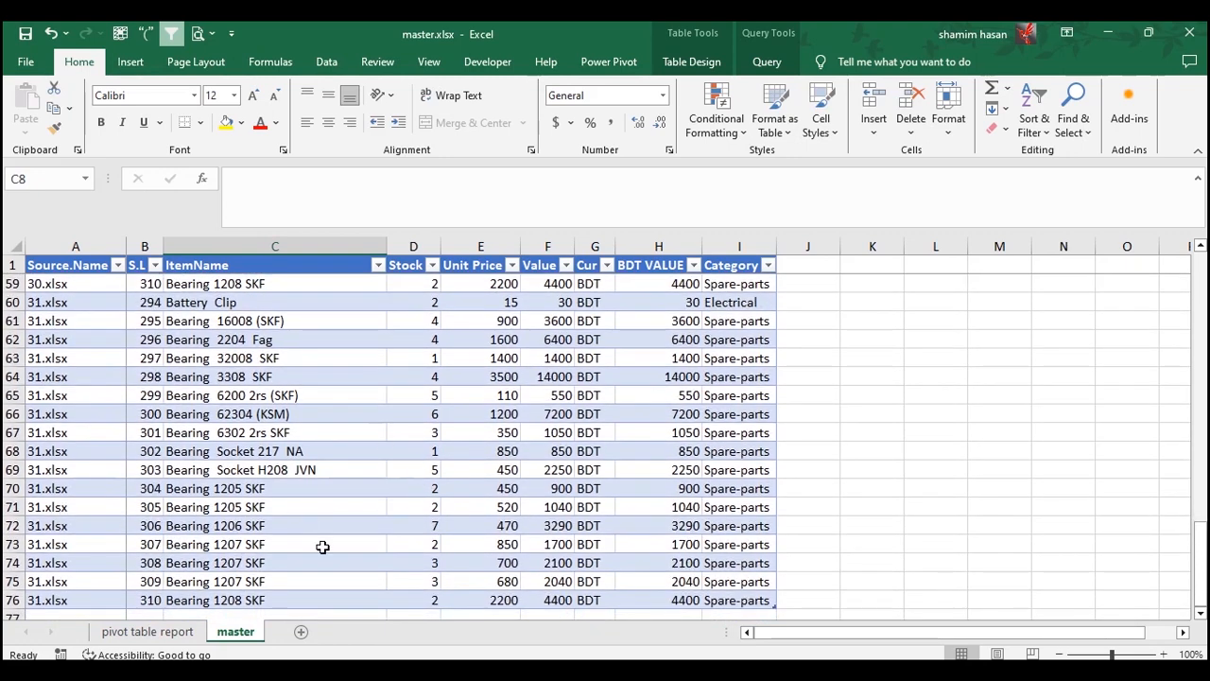
{"action": "scroll", "coordinate": [746, 400], "scroll_direction": "up", "scroll_amount": 4}
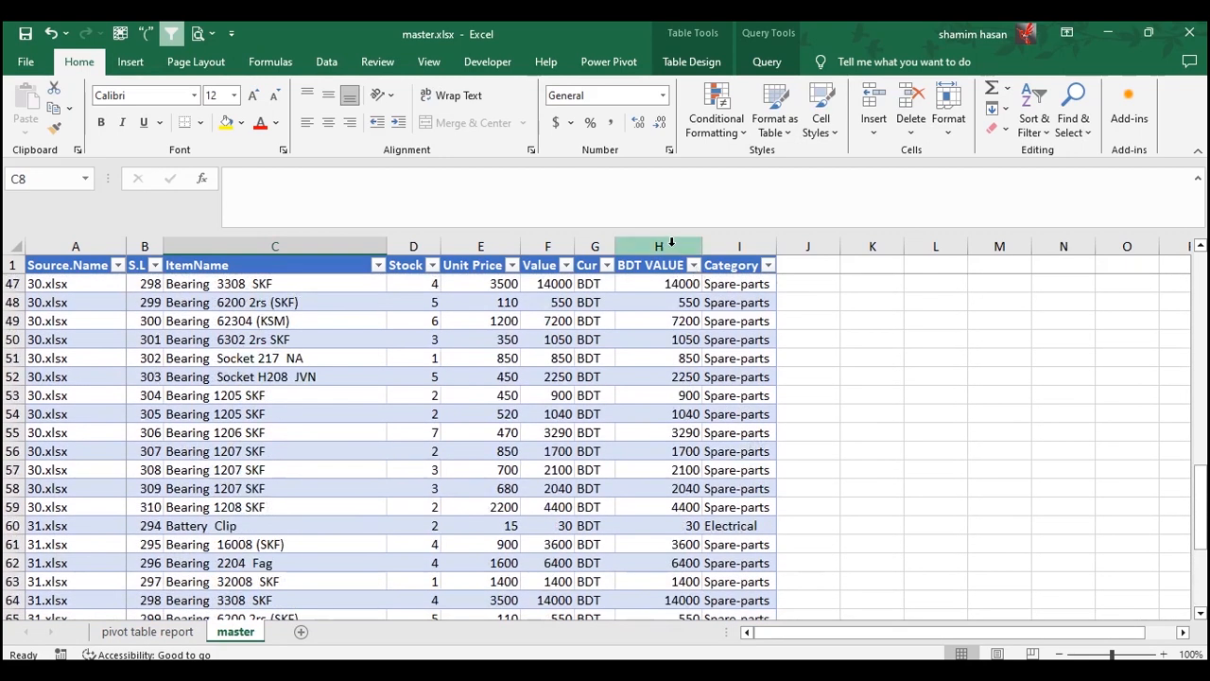
{"action": "left_click", "coordinate": [13, 506]}
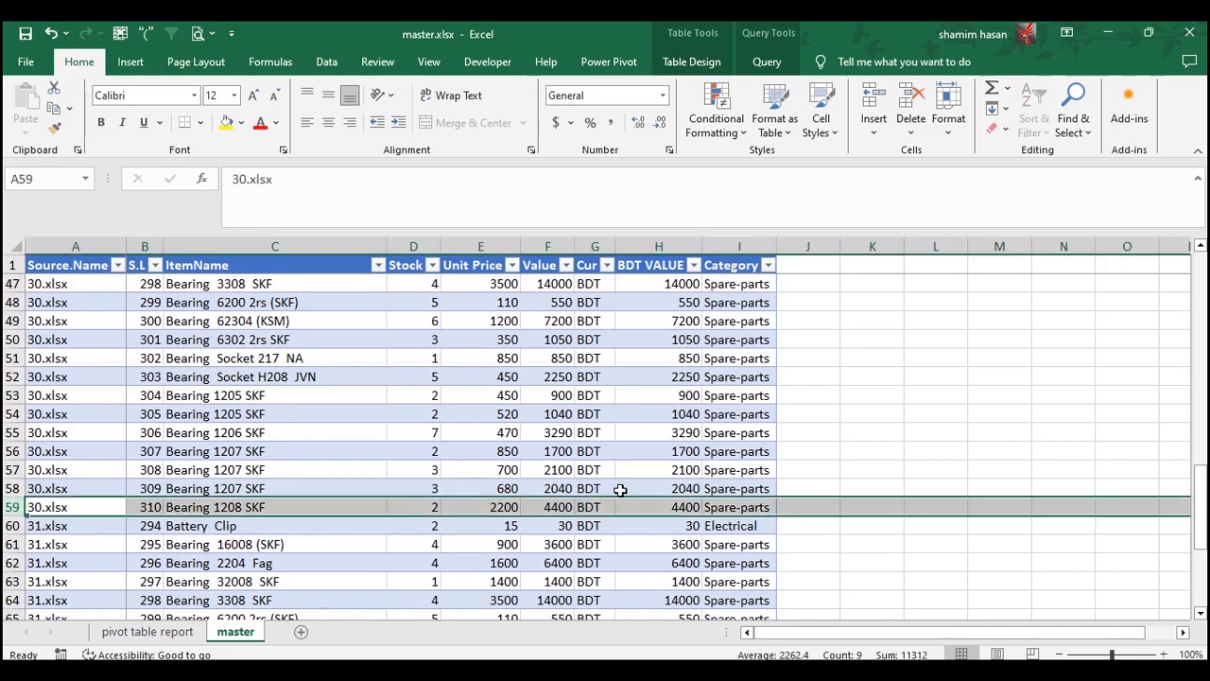
Refresh the PivotTable on the pivot table report sheet and return to the first rows of the master sheet.
{"action": "left_click", "coordinate": [147, 631]}
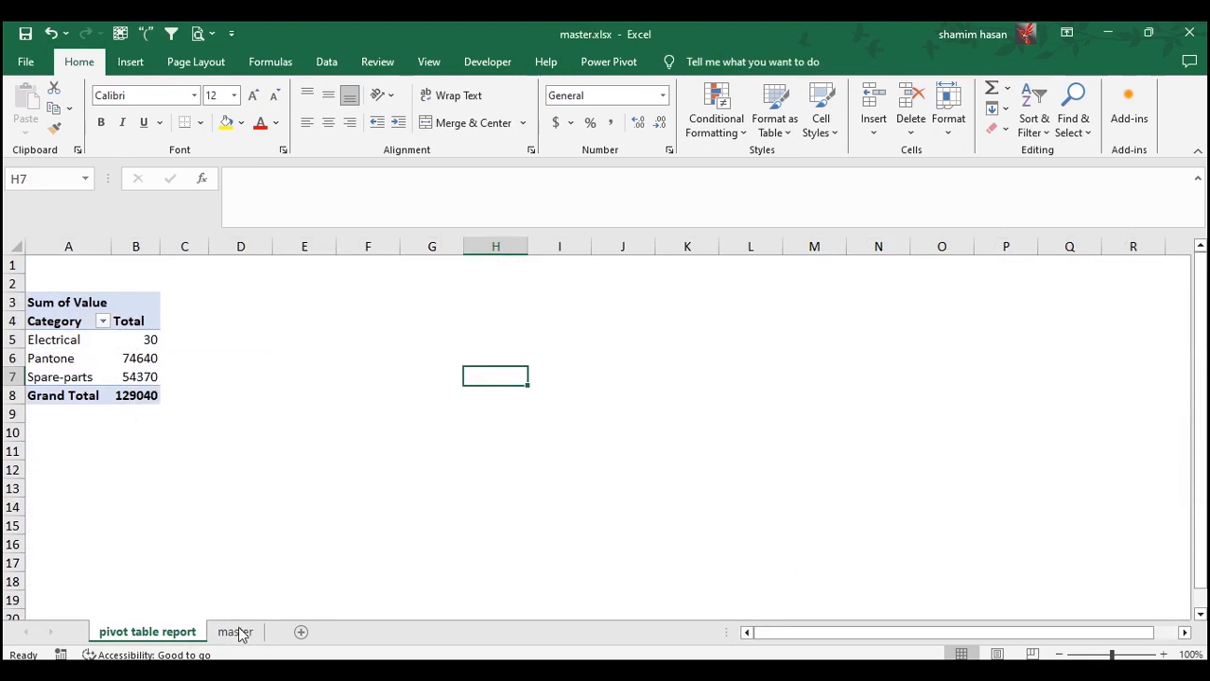
{"action": "left_click", "coordinate": [152, 340]}
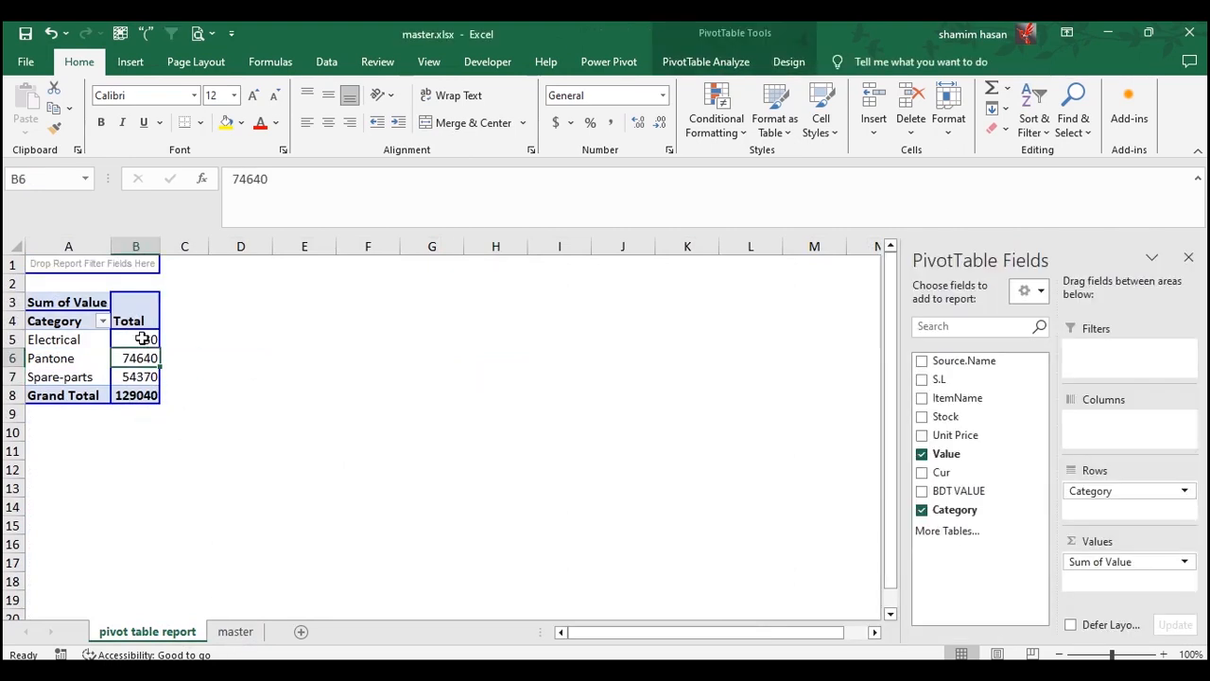
{"action": "right_click", "coordinate": [149, 342]}
{"action": "left_click", "coordinate": [186, 441]}
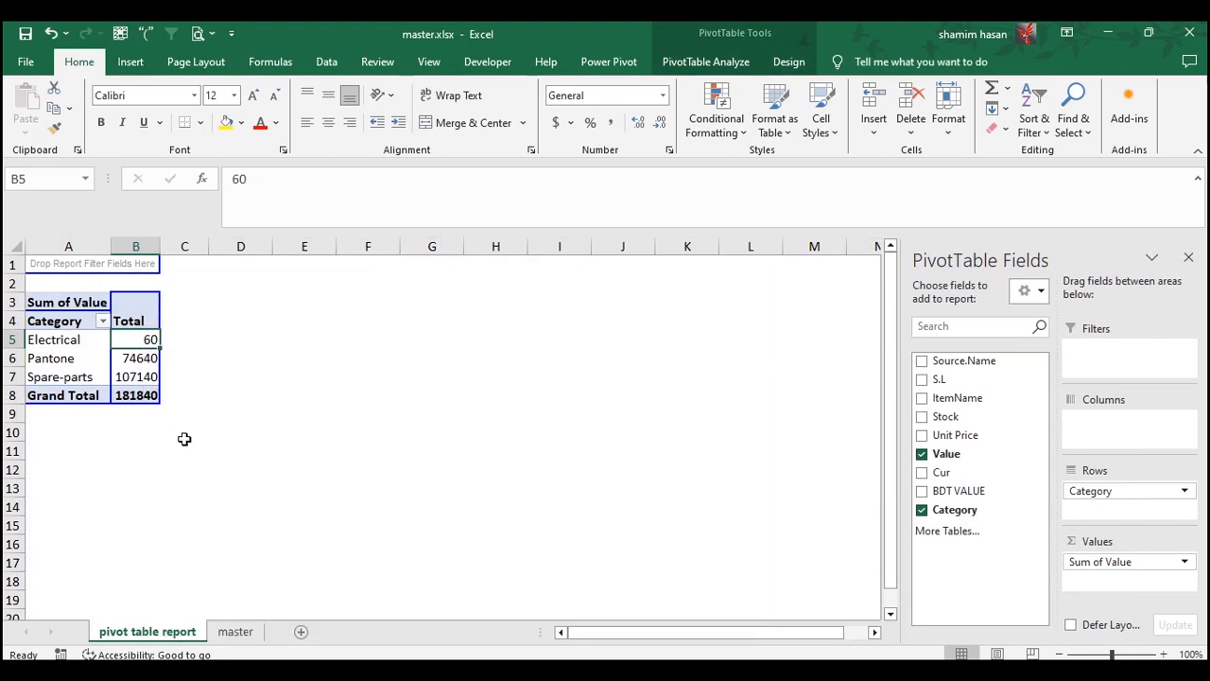
{"action": "left_click", "coordinate": [269, 415]}
{"action": "left_click", "coordinate": [243, 631]}
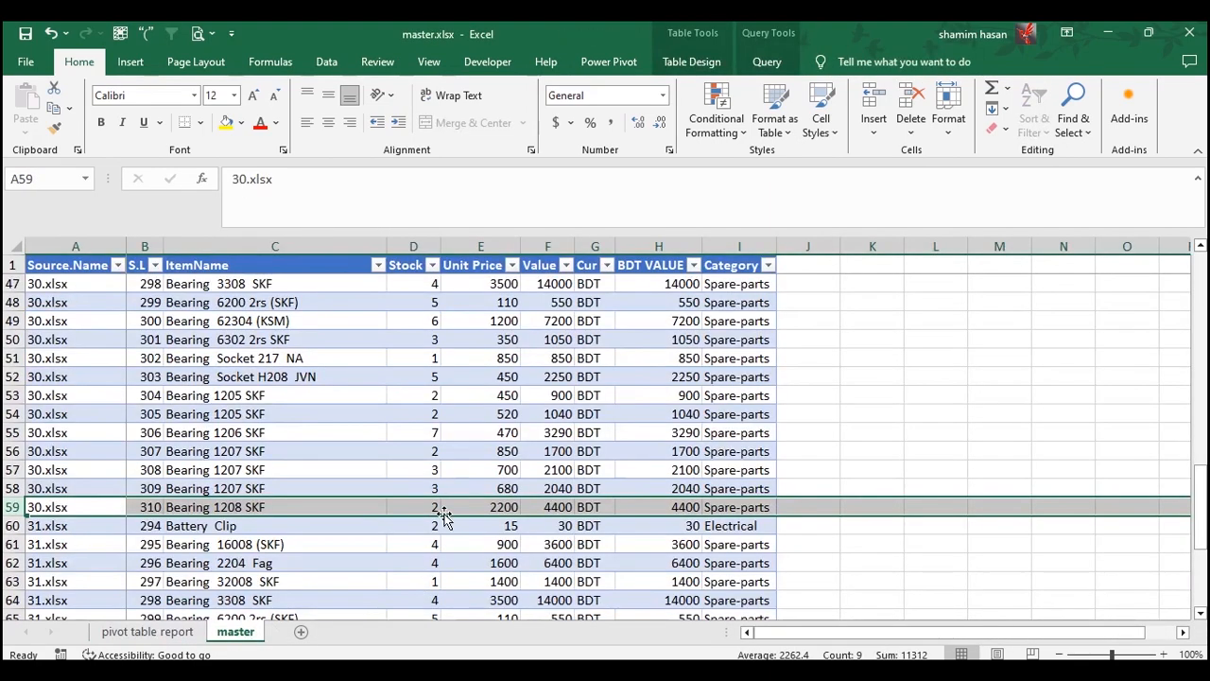
{"action": "left_click", "coordinate": [653, 376]}
{"action": "scroll", "coordinate": [315, 422], "scroll_direction": "up", "scroll_amount": 15}
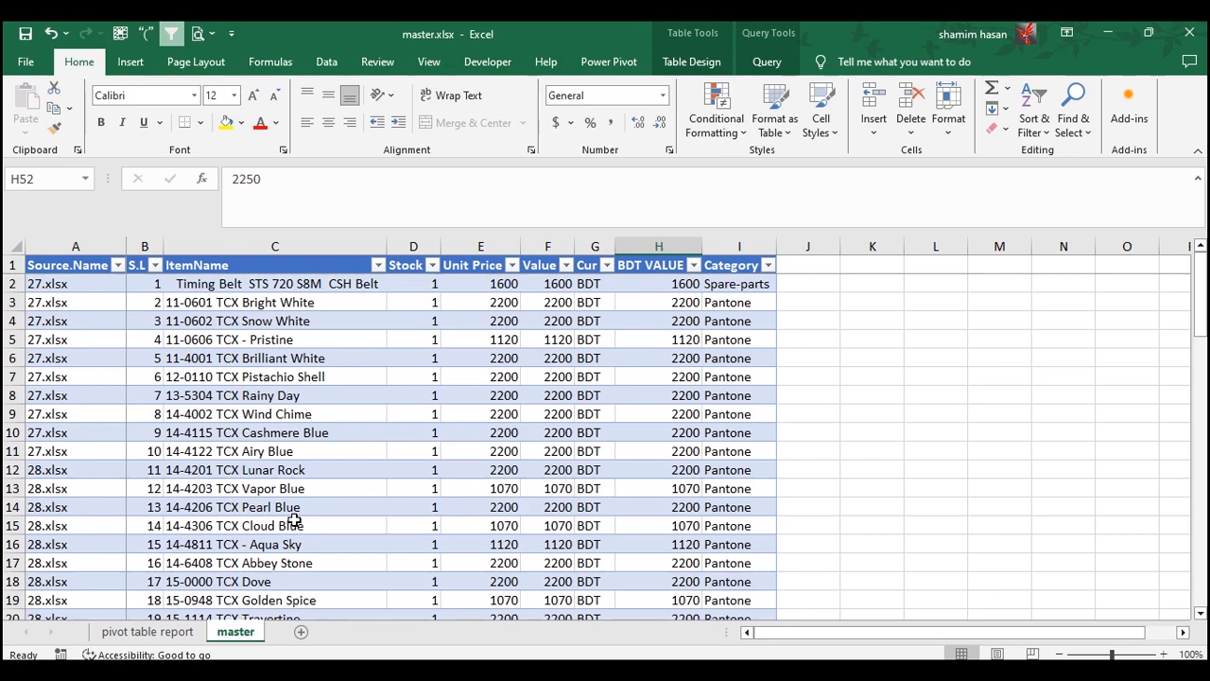
Review the category totals on the pivot table report sheet and return to the combined rows on the master sheet.
{"action": "left_click", "coordinate": [380, 454]}
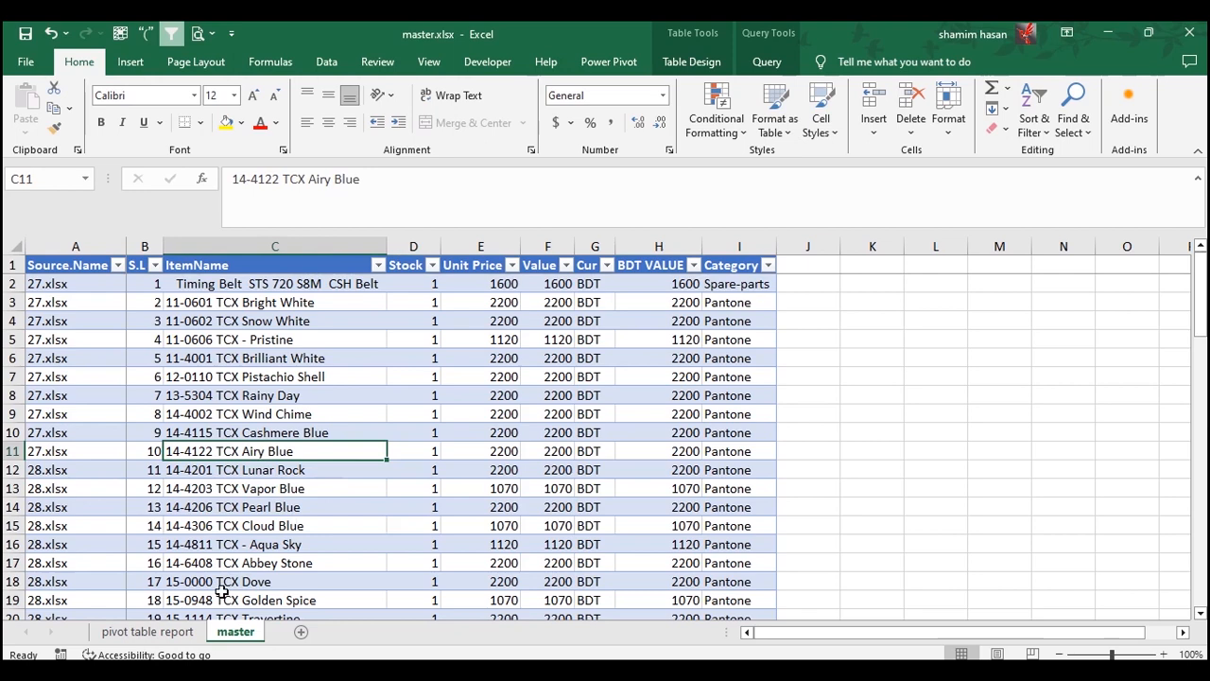
{"action": "left_click", "coordinate": [177, 632]}
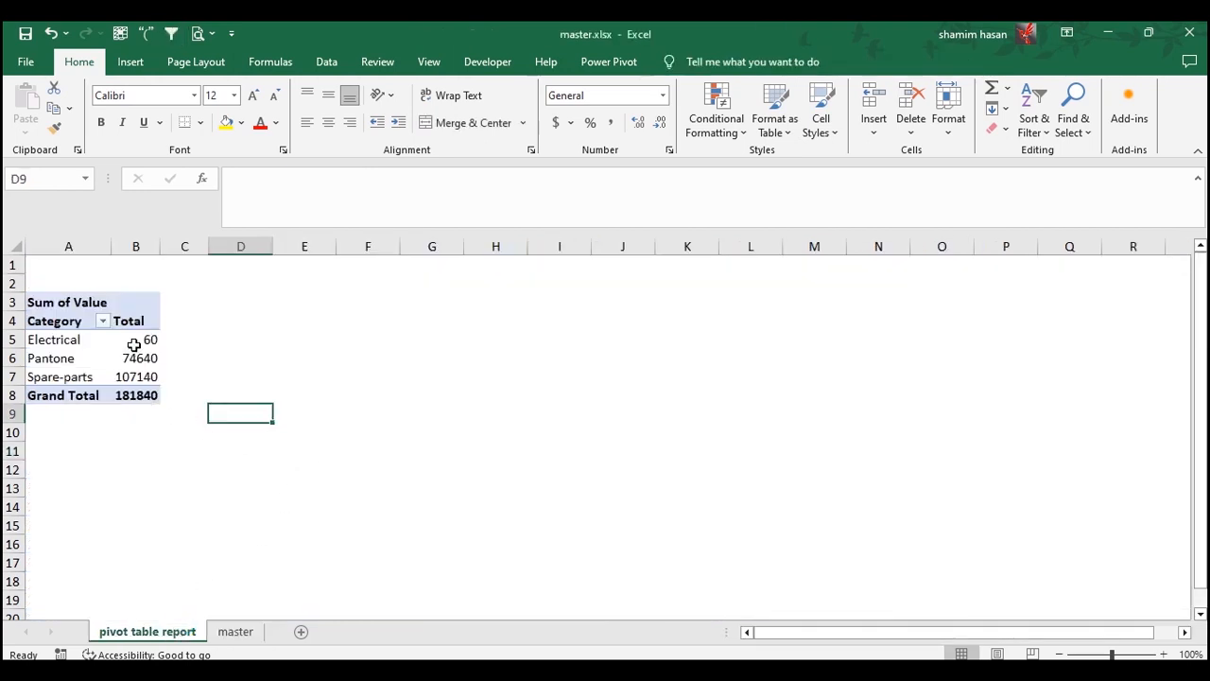
{"action": "left_click", "coordinate": [248, 636]}
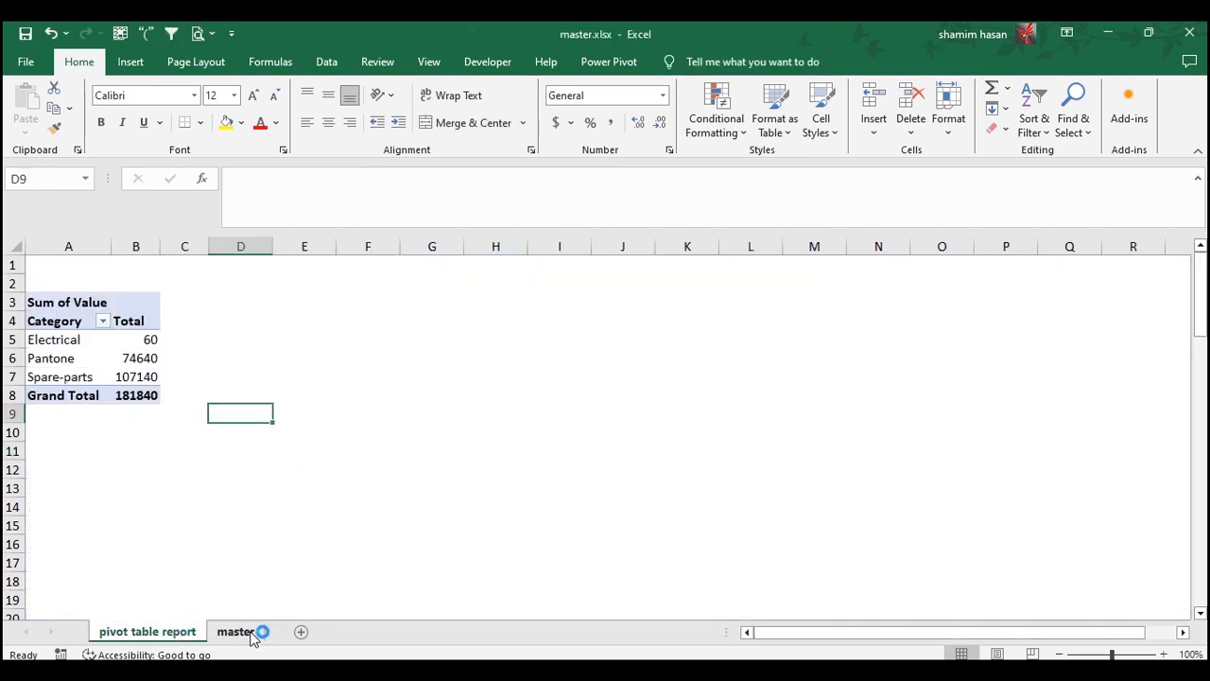
{"action": "left_click", "coordinate": [693, 396]}
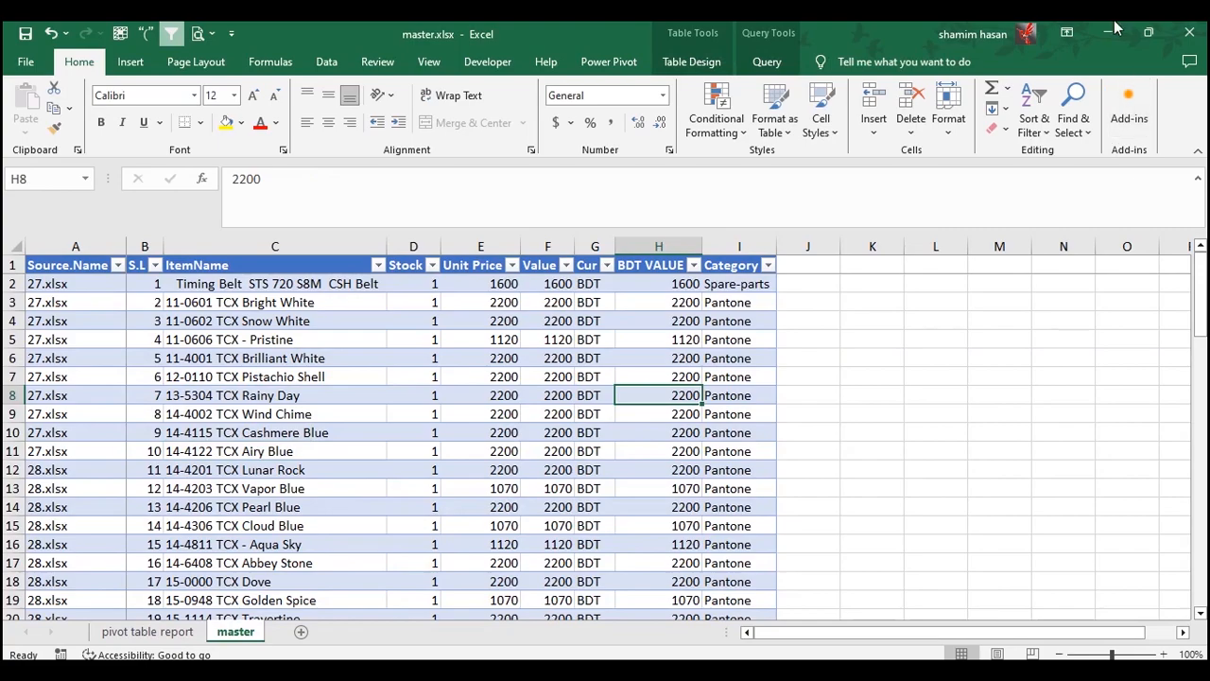
Minimize the master workbook and rename 31.xlsx on the desktop as 26.xlsx.
{"action": "left_click", "coordinate": [1113, 30]}
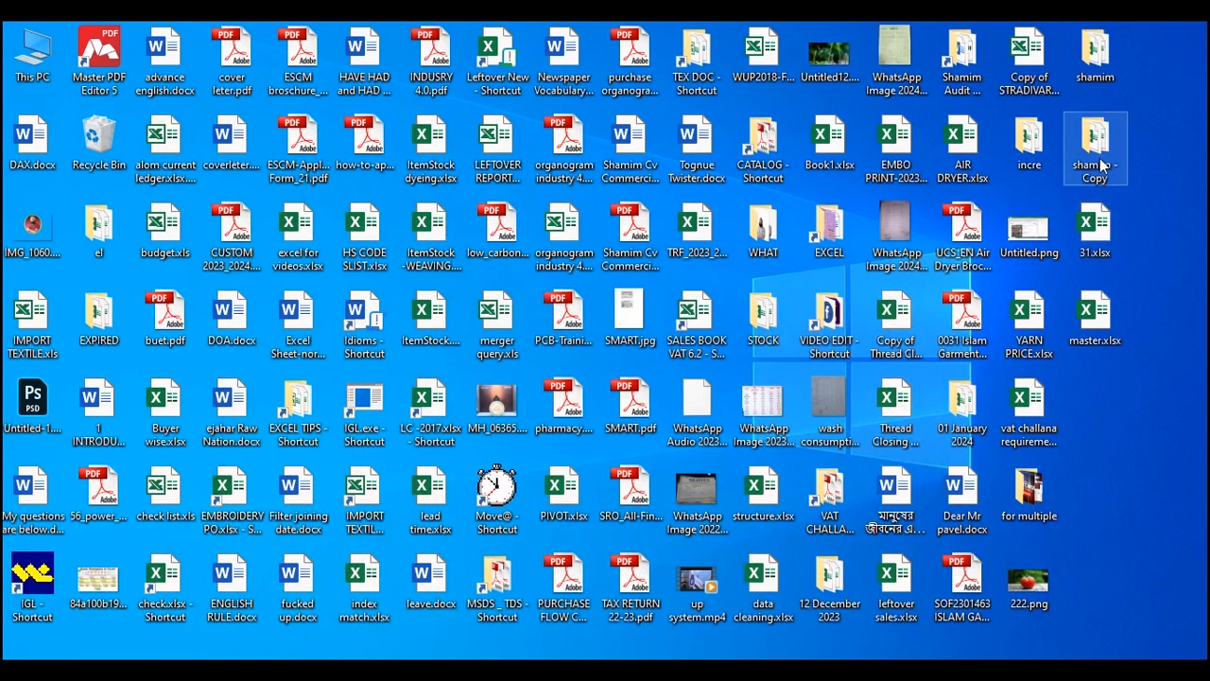
{"action": "left_click", "coordinate": [1091, 236]}
{"action": "key", "text": "F2"}
{"action": "key", "text": "BackSpace"}
{"action": "key", "text": "BackSpace"}
{"action": "type", "text": "26"}
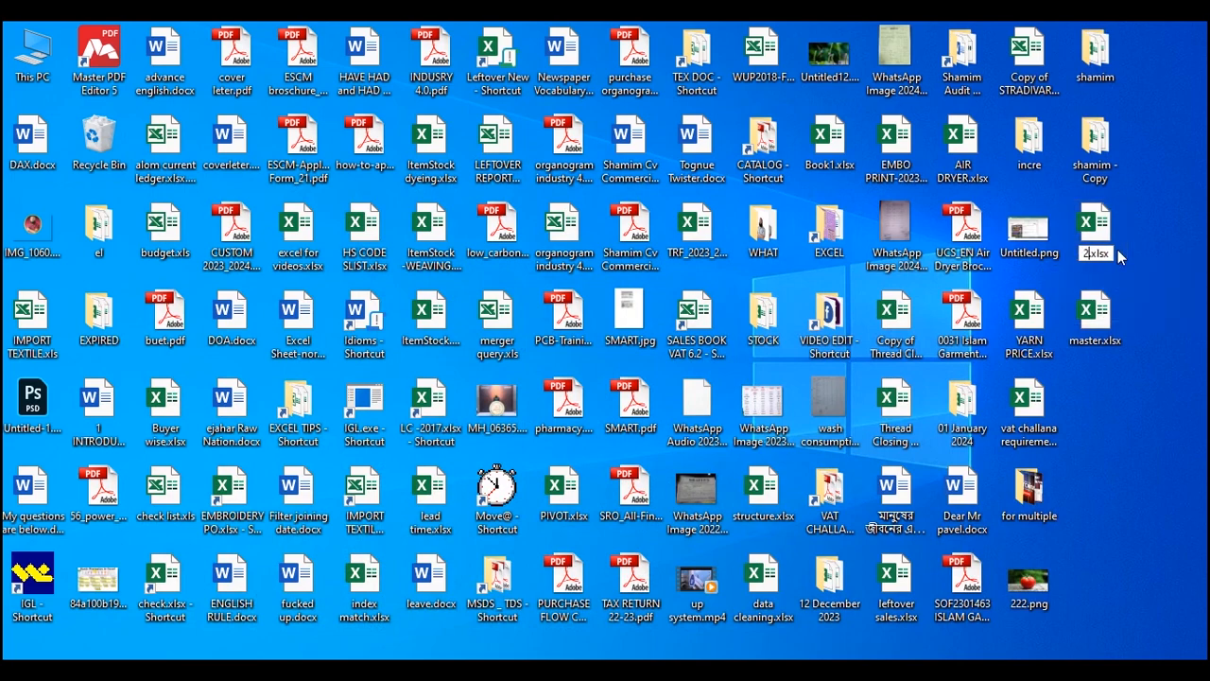
{"action": "key", "text": "Return"}
Paste a copy of 26.xlsx from the desktop into the source folder, refresh the file list, and minimize the folder window.
{"action": "double_click", "coordinate": [1089, 168]}
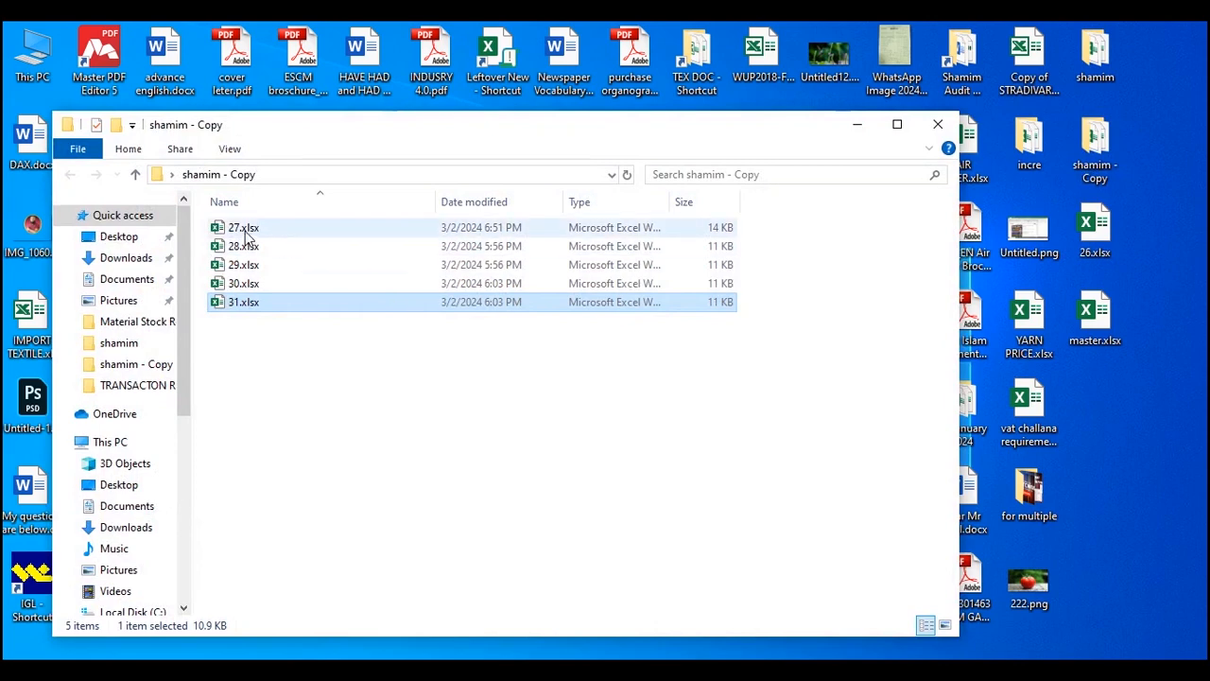
{"action": "left_click", "coordinate": [1106, 230]}
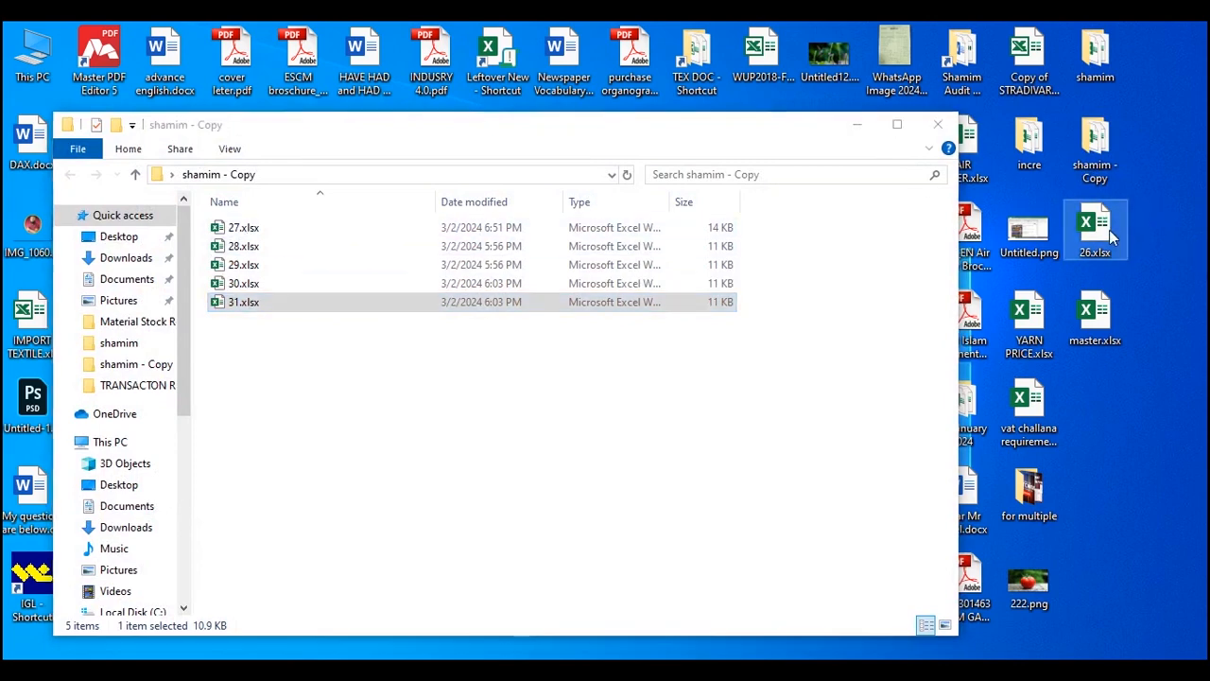
{"action": "left_click", "coordinate": [410, 381]}
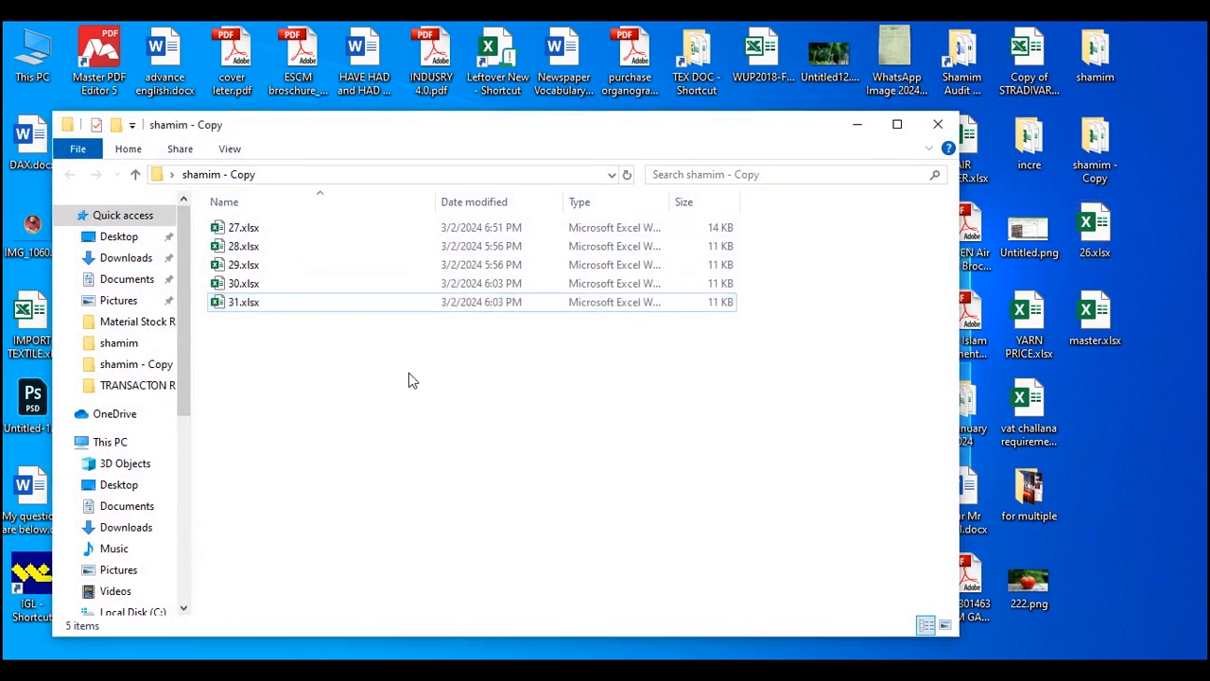
{"action": "key", "text": "ctrl+v"}
{"action": "right_click", "coordinate": [435, 417]}
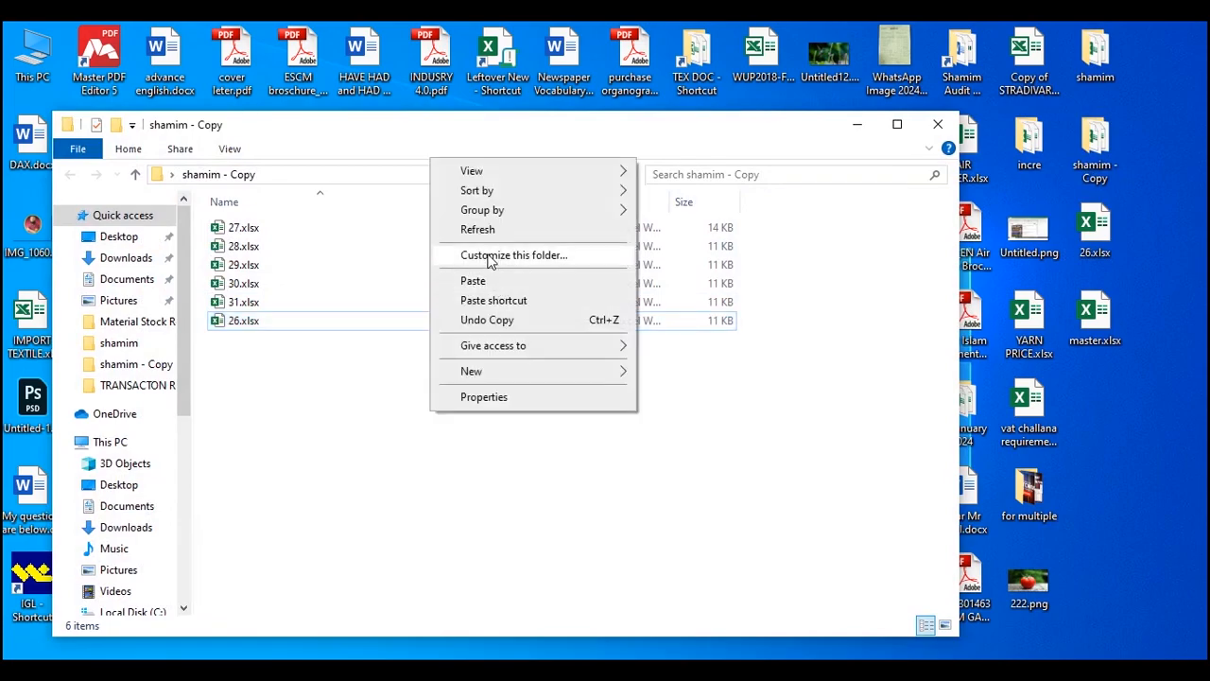
{"action": "left_click", "coordinate": [472, 227]}
{"action": "left_click", "coordinate": [860, 124]}
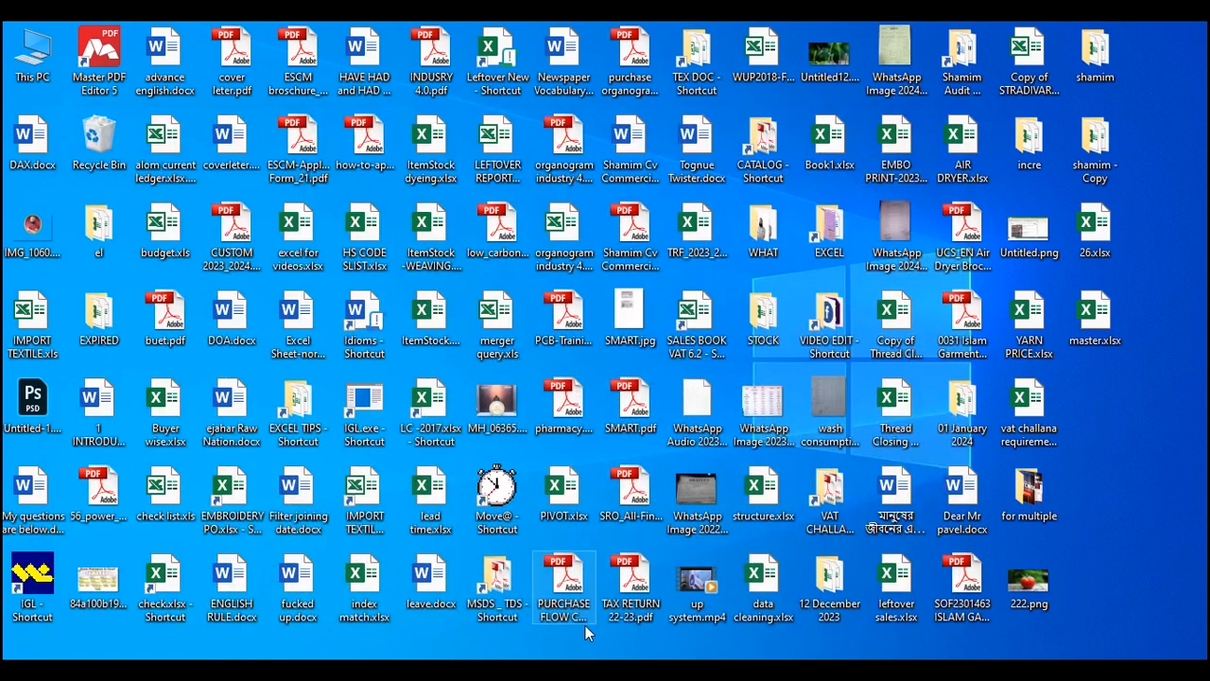
Switch back to master.xlsx, refresh the combined table, and check the rows from 26.xlsx and the abc column.
{"action": "left_click", "coordinate": [747, 666]}
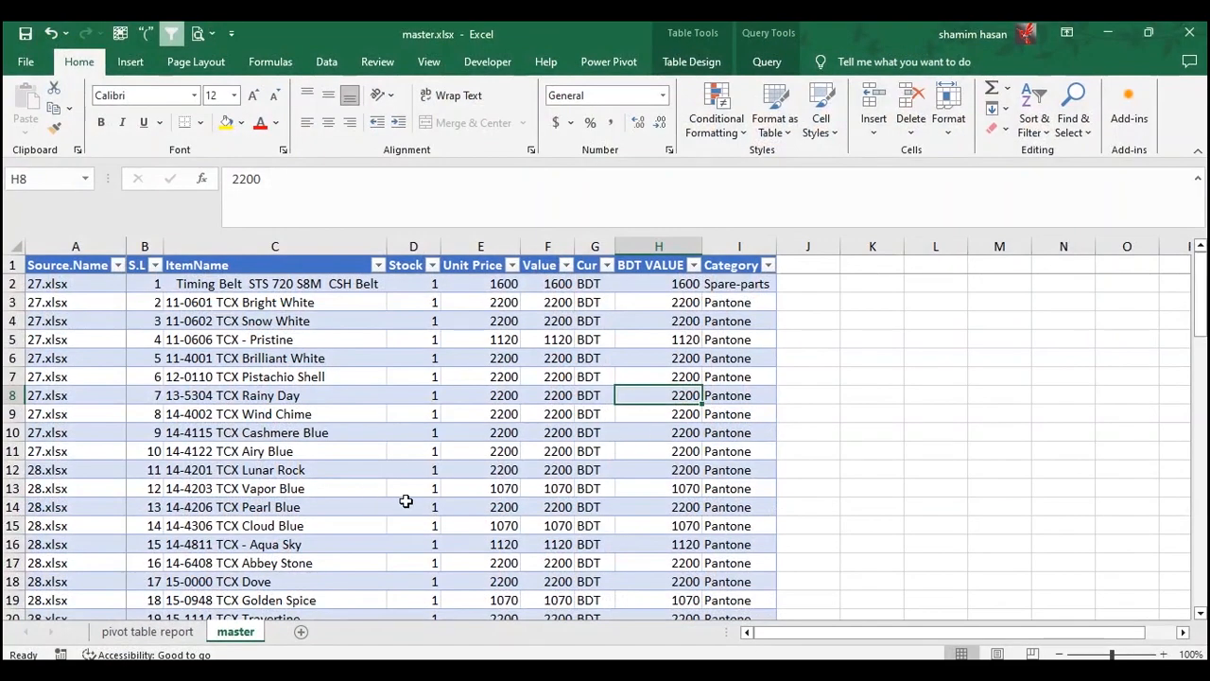
{"action": "right_click", "coordinate": [342, 394]}
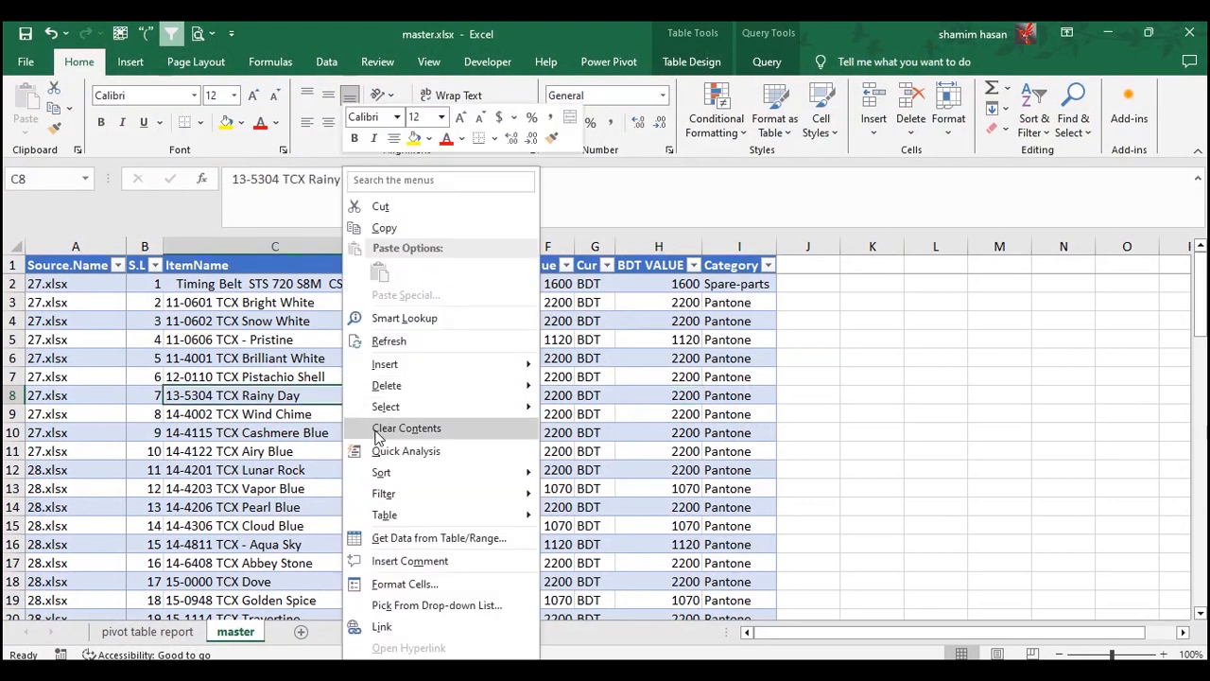
{"action": "left_click", "coordinate": [401, 347]}
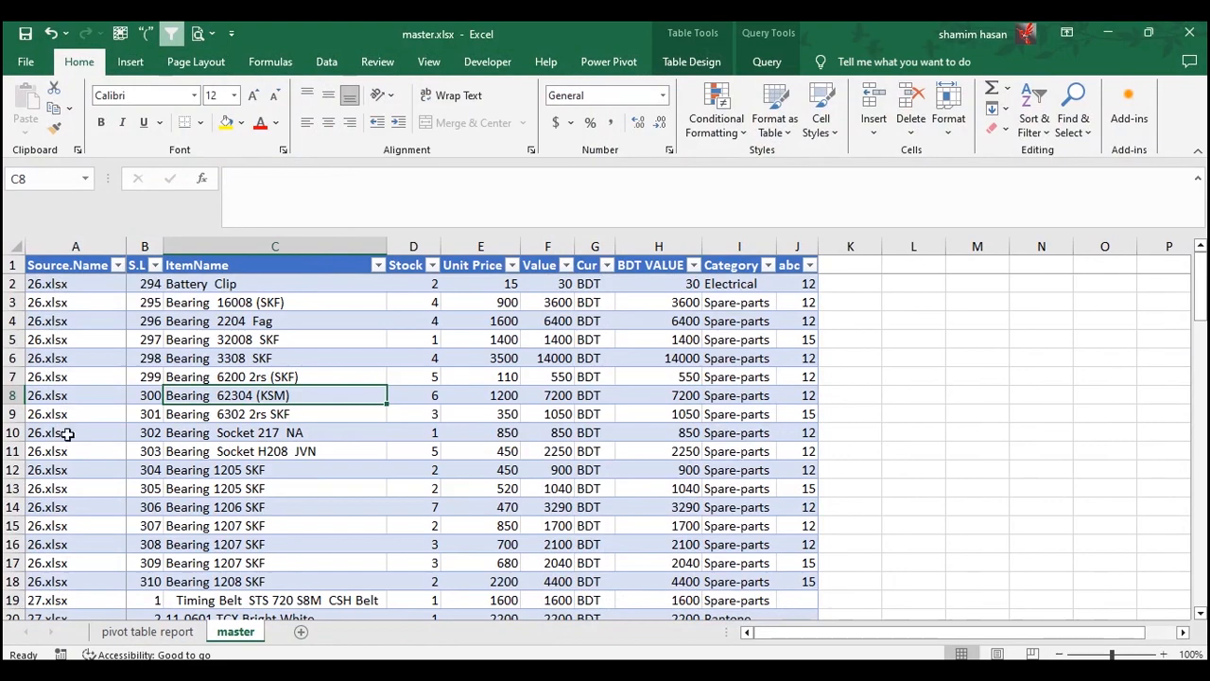
{"action": "scroll", "coordinate": [737, 426], "scroll_direction": "down", "scroll_amount": 2}
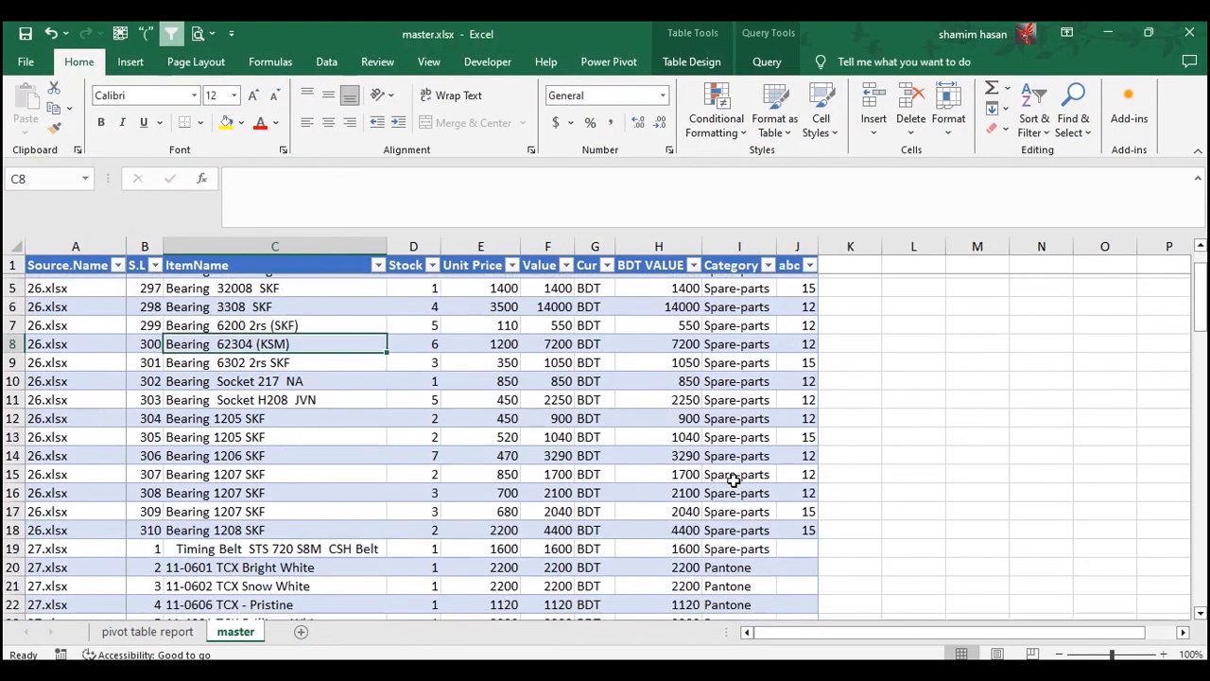
{"action": "scroll", "coordinate": [729, 480], "scroll_direction": "up", "scroll_amount": 2}
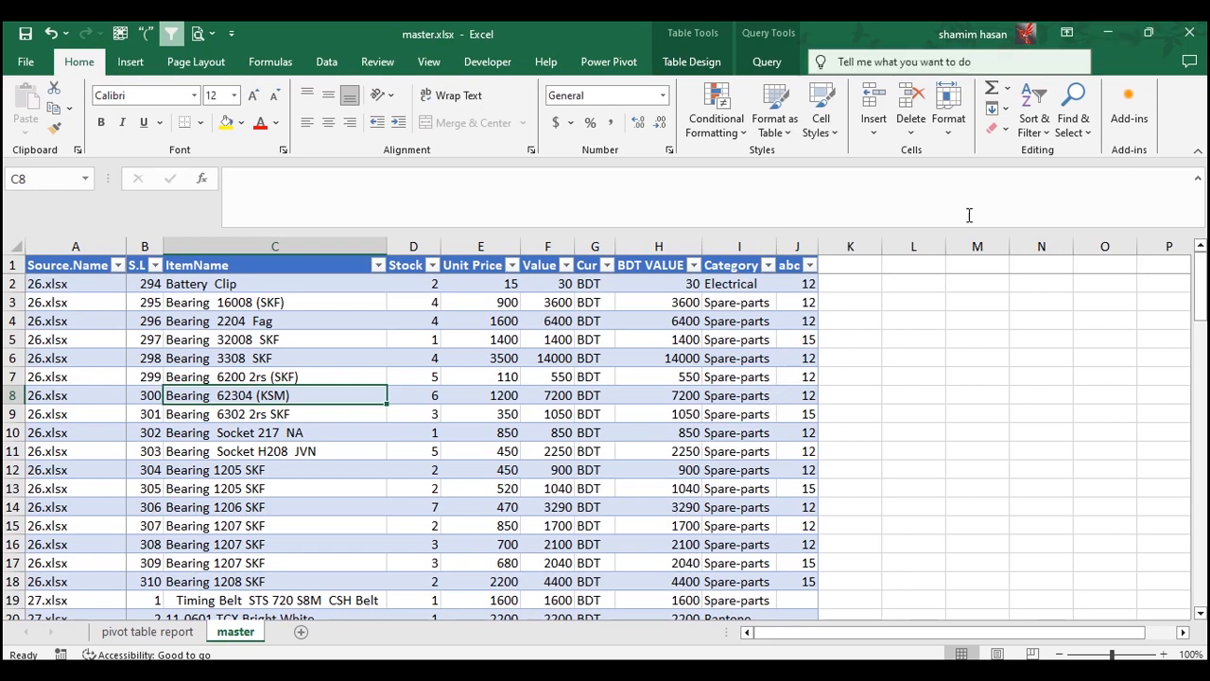
Open 26.xlsx from the source folder and change the header in cell I1 to ABC.
{"action": "left_click", "coordinate": [1104, 34]}
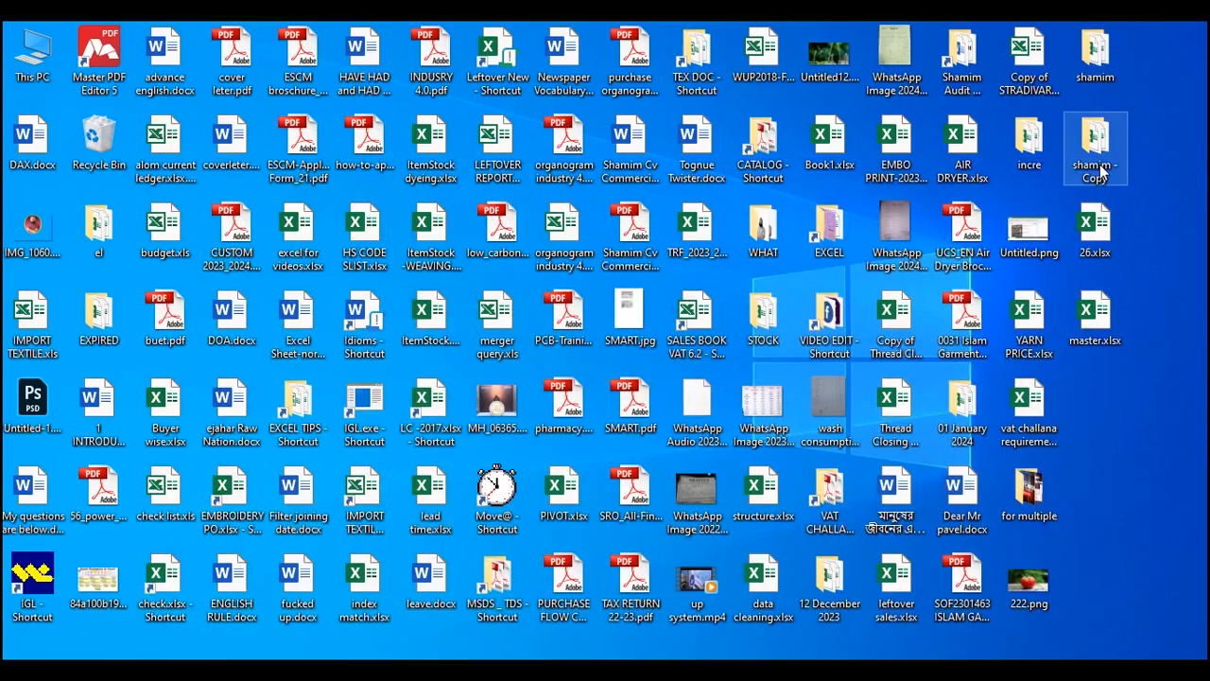
{"action": "double_click", "coordinate": [1098, 151]}
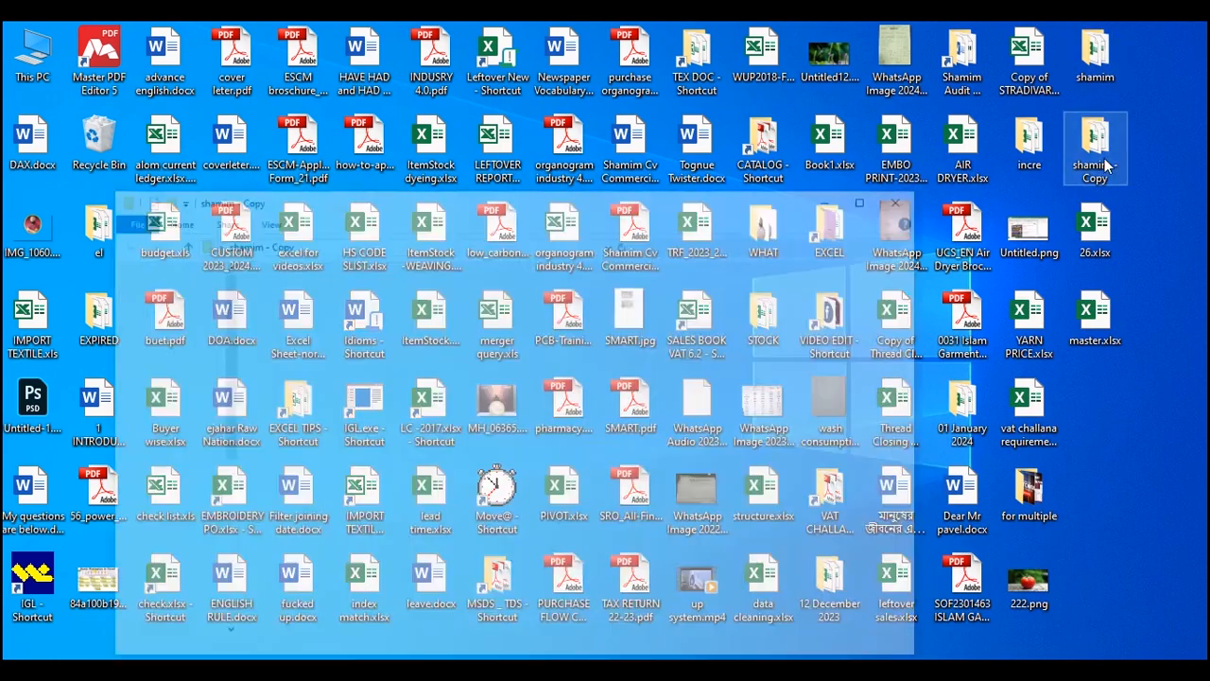
{"action": "double_click", "coordinate": [238, 322]}
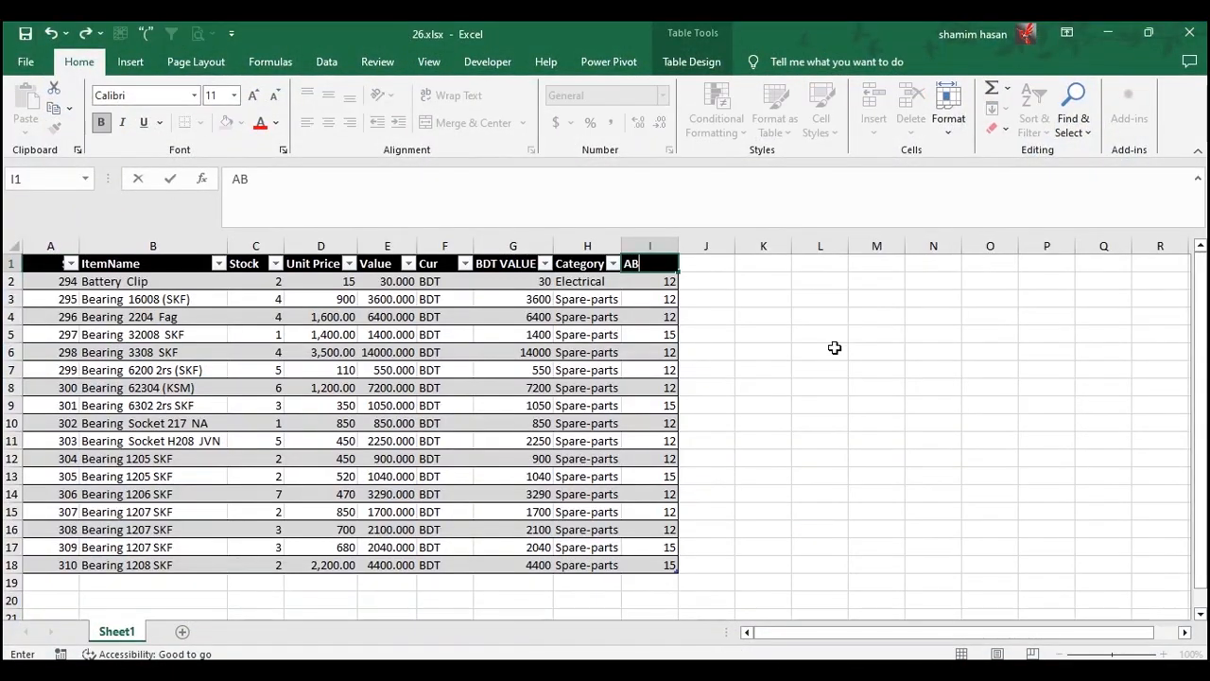
{"action": "type", "text": "C"}
{"action": "key", "text": "Return"}
Set the first three values of the ABC column, cells I2 to I4, to 500, 500 and 600.
{"action": "type", "text": "500"}
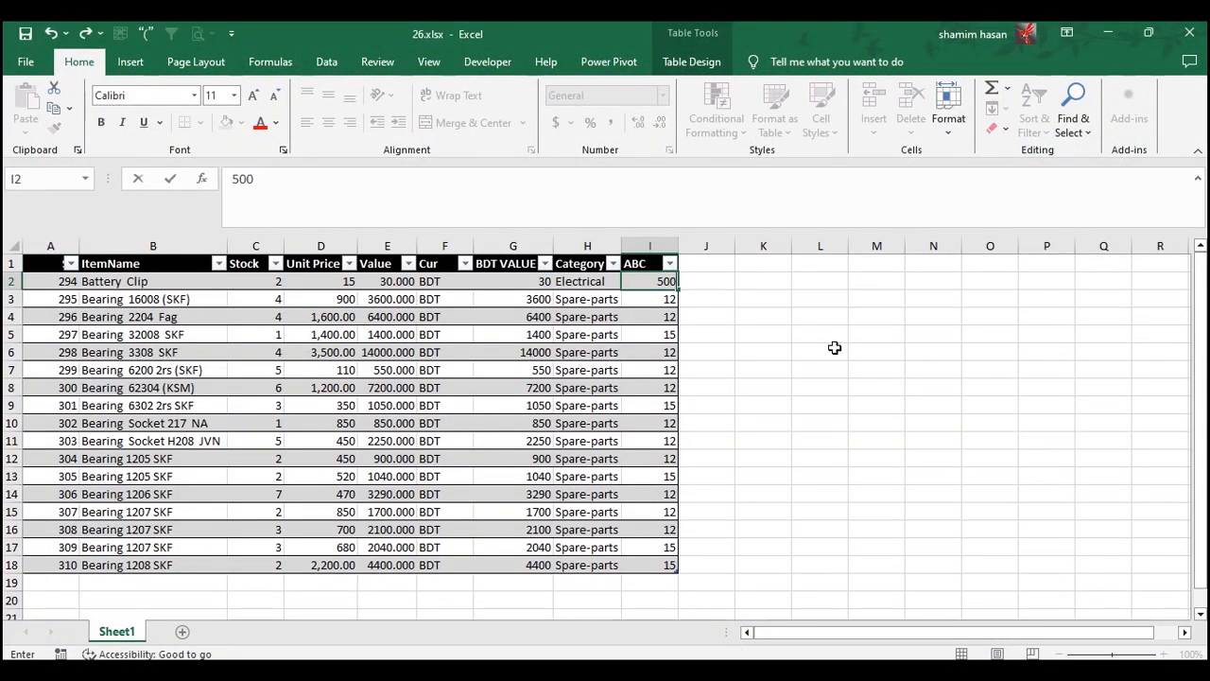
{"action": "key", "text": "Return"}
{"action": "type", "text": "500"}
{"action": "key", "text": "Return"}
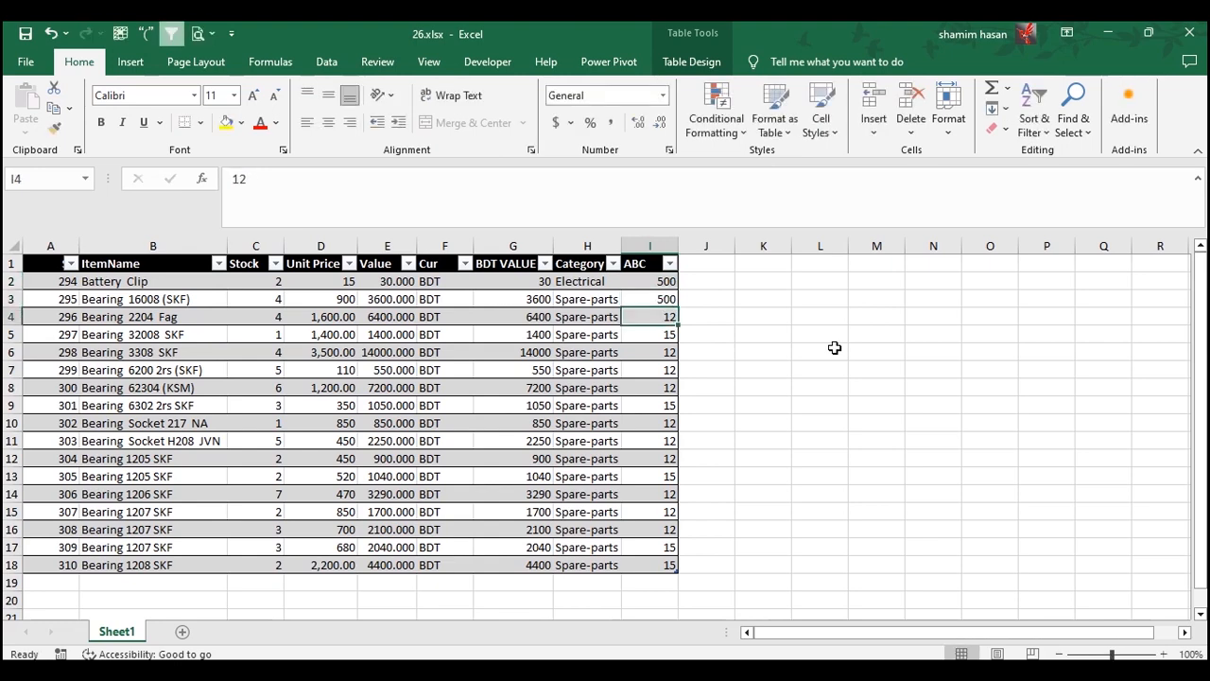
{"action": "type", "text": "600"}
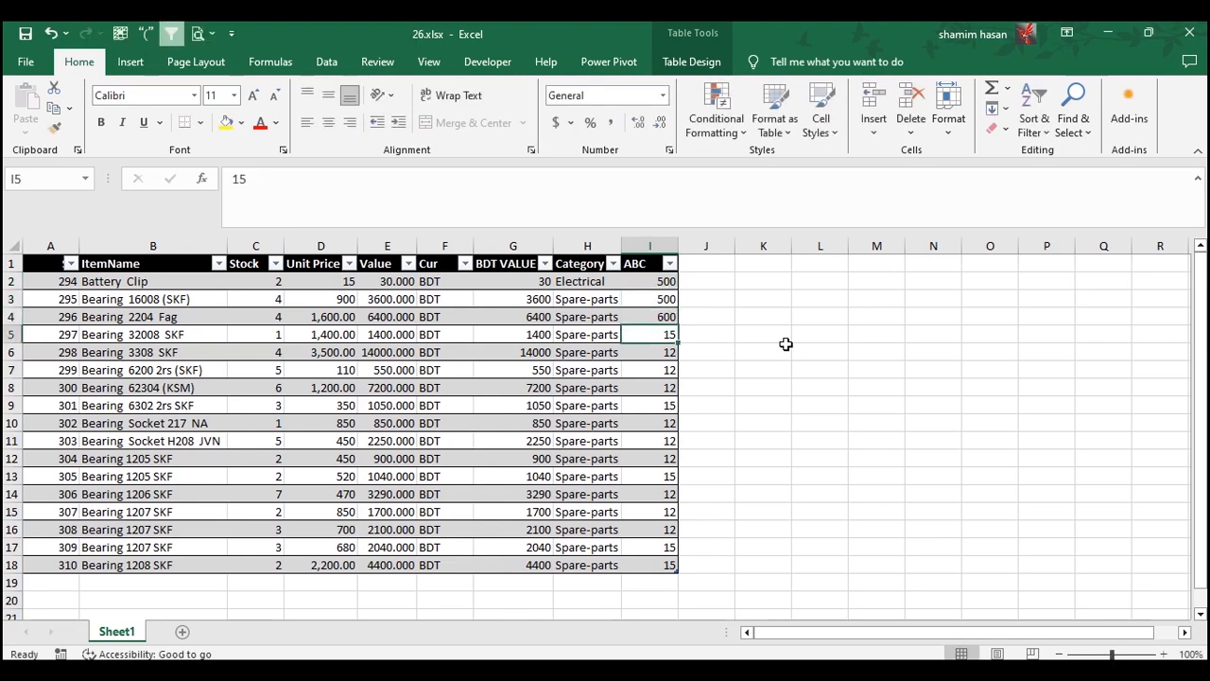
{"action": "left_click", "coordinate": [631, 351]}
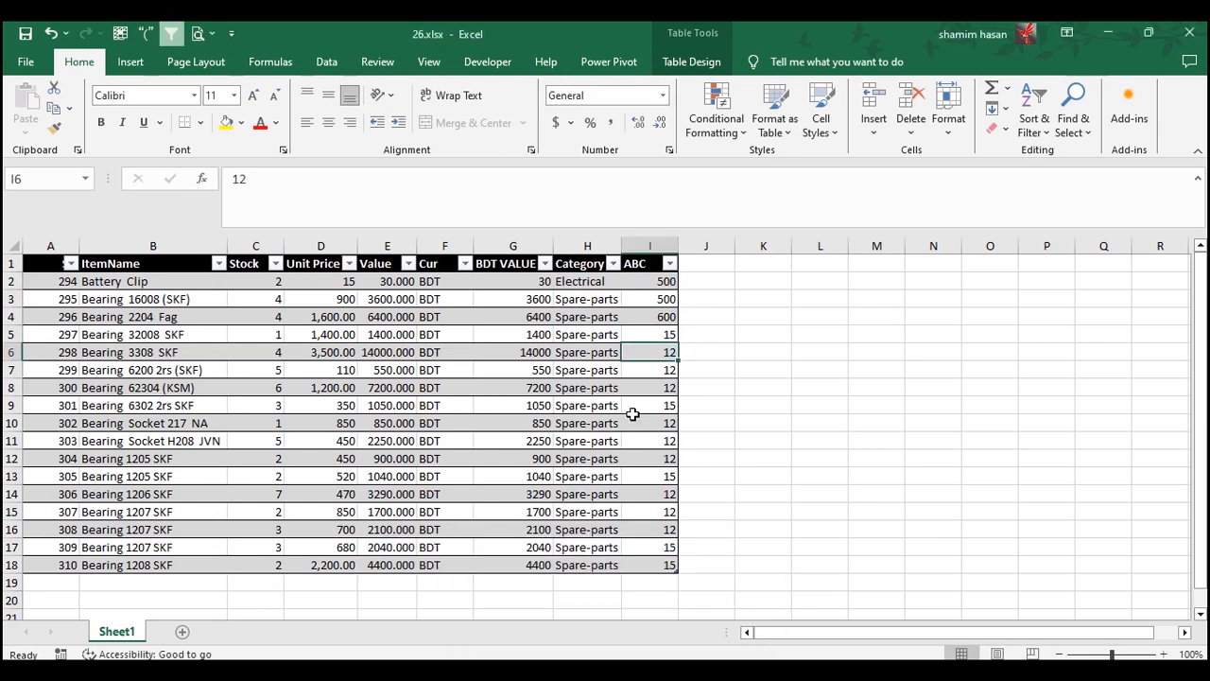
Switch to master.xlsx, refresh the combined table, and check the first three ABC values.
{"action": "mouse_move", "coordinate": [628, 659]}
{"action": "left_click", "coordinate": [470, 579]}
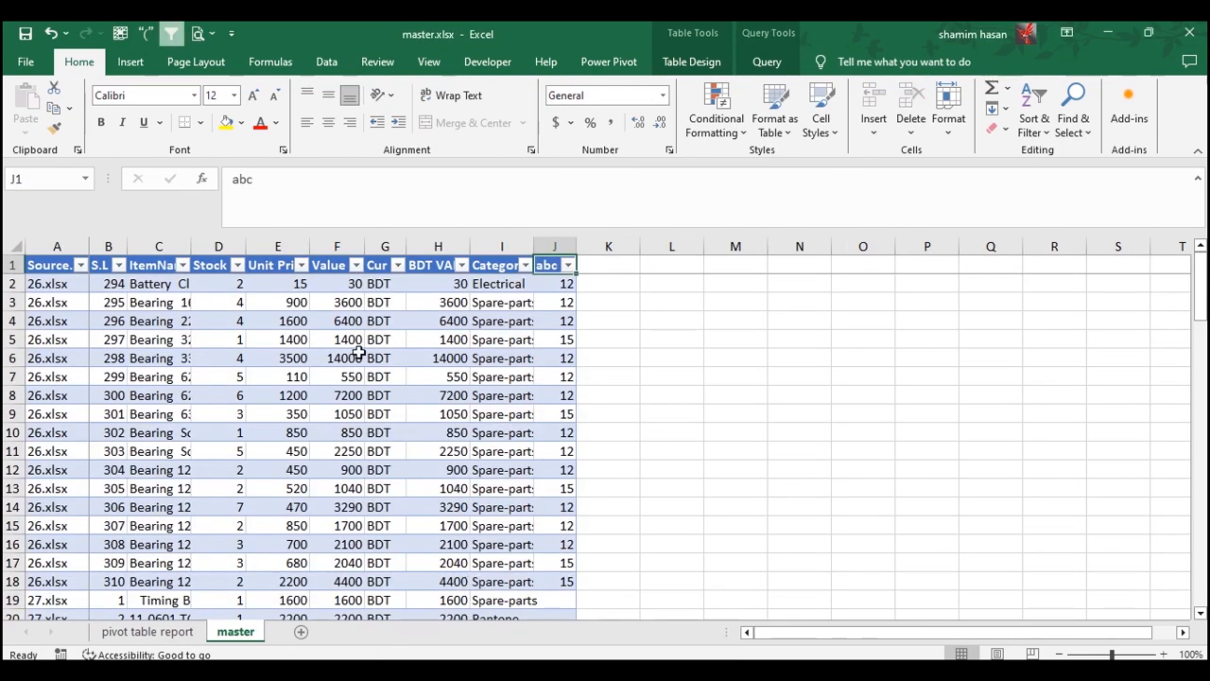
{"action": "right_click", "coordinate": [291, 338]}
{"action": "left_click", "coordinate": [330, 340]}
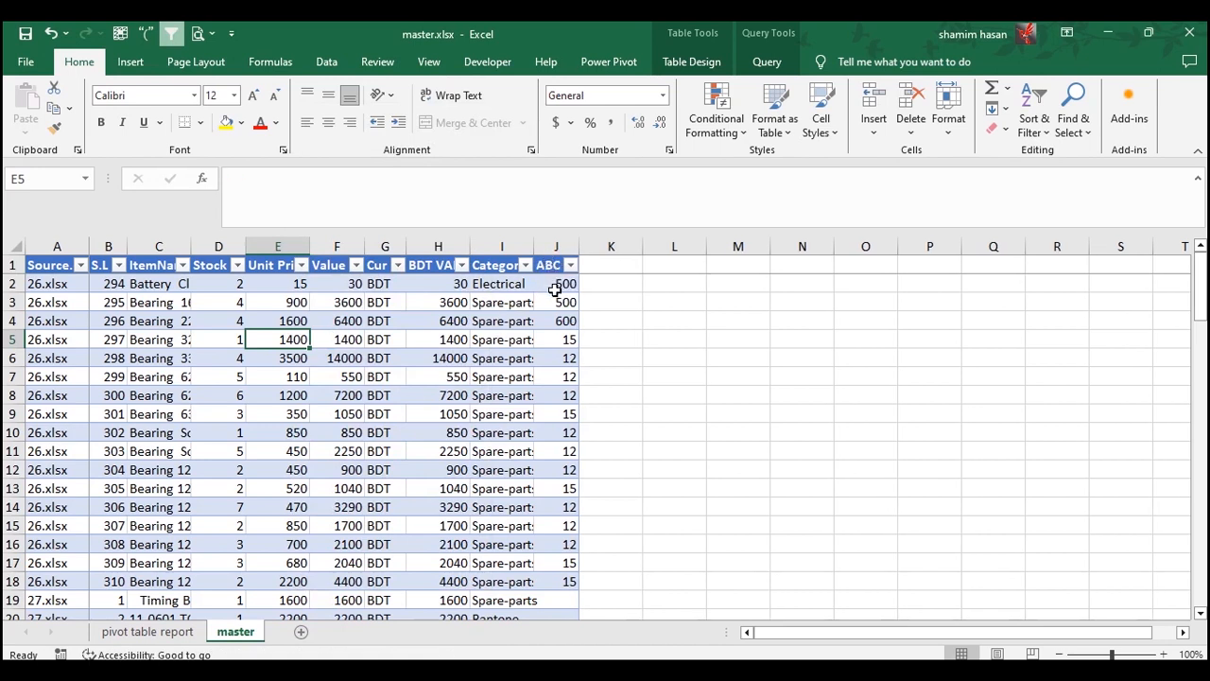
{"action": "left_click_drag", "start_coordinate": [557, 285], "coordinate": [563, 324]}
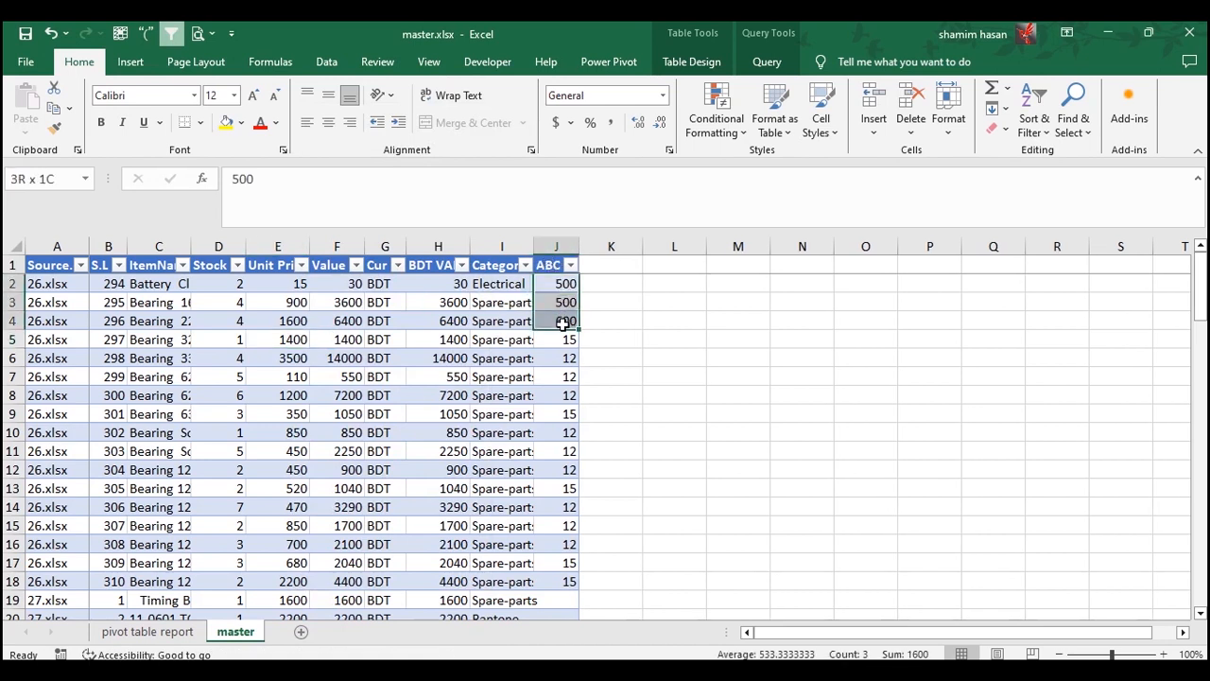
Widen the ItemName column and autofit the Category column on the master sheet.
{"action": "left_click_drag", "start_coordinate": [191, 246], "coordinate": [259, 246]}
{"action": "left_click", "coordinate": [445, 356]}
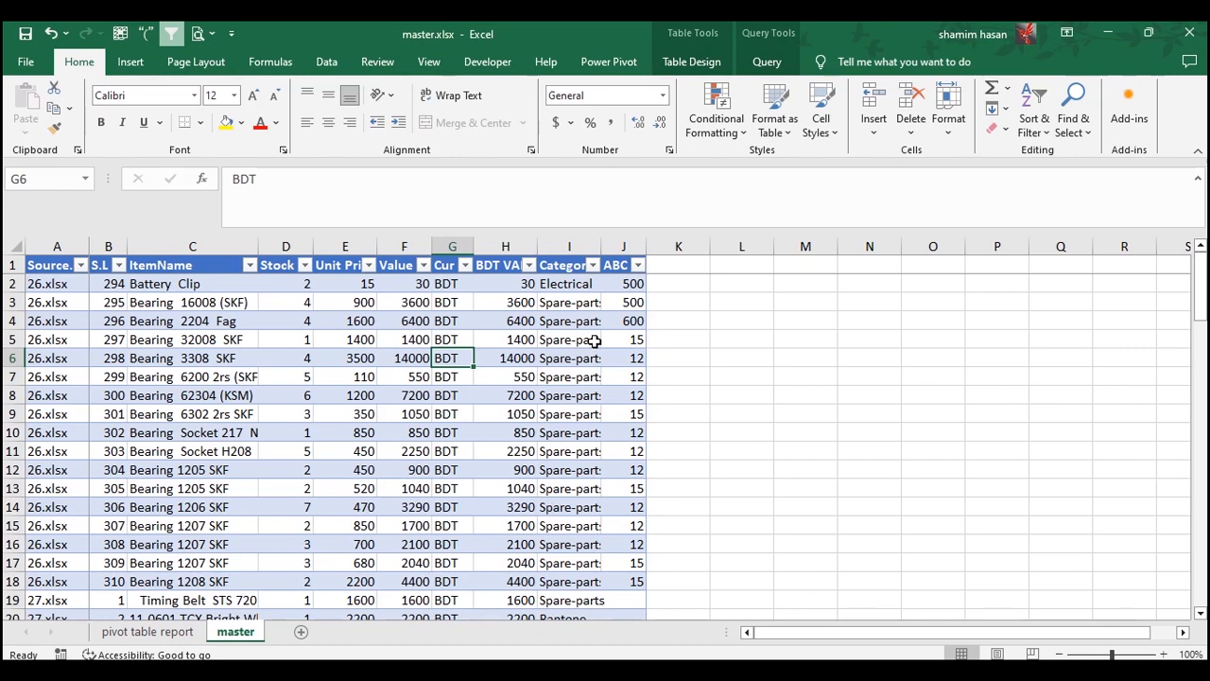
{"action": "double_click", "coordinate": [601, 246]}
{"action": "left_click", "coordinate": [619, 322]}
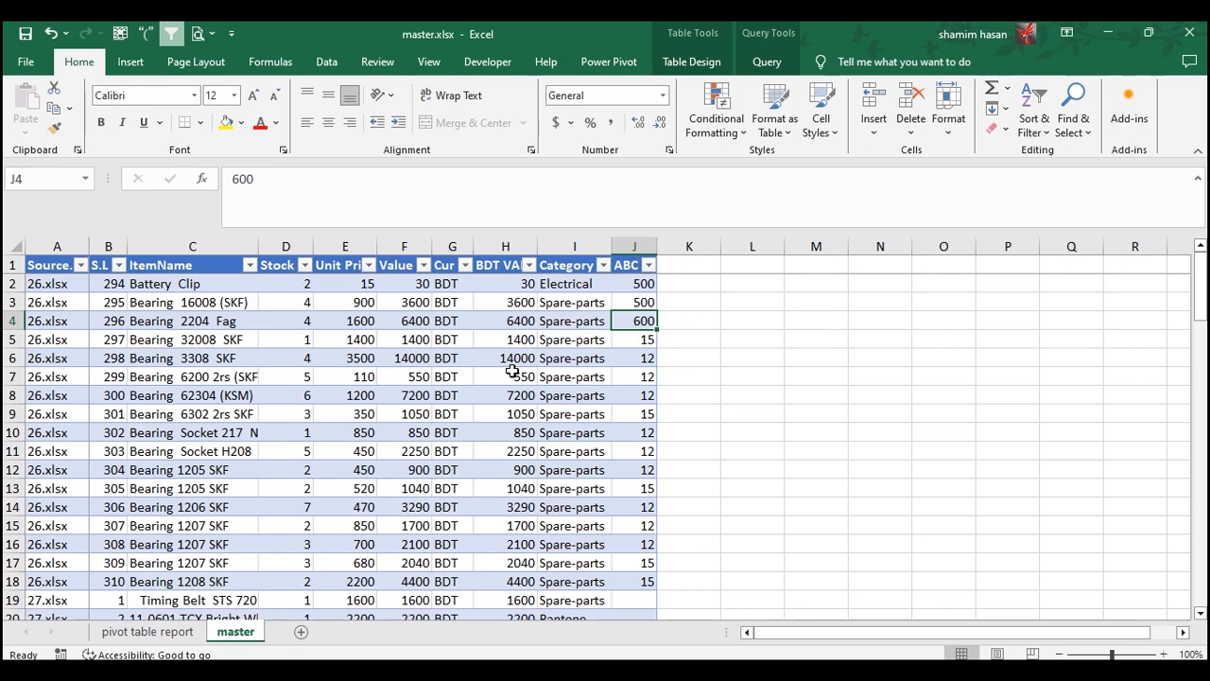
Refresh the PivotTable on the pivot table report sheet and compare its category totals with the master sheet.
{"action": "left_click", "coordinate": [151, 631]}
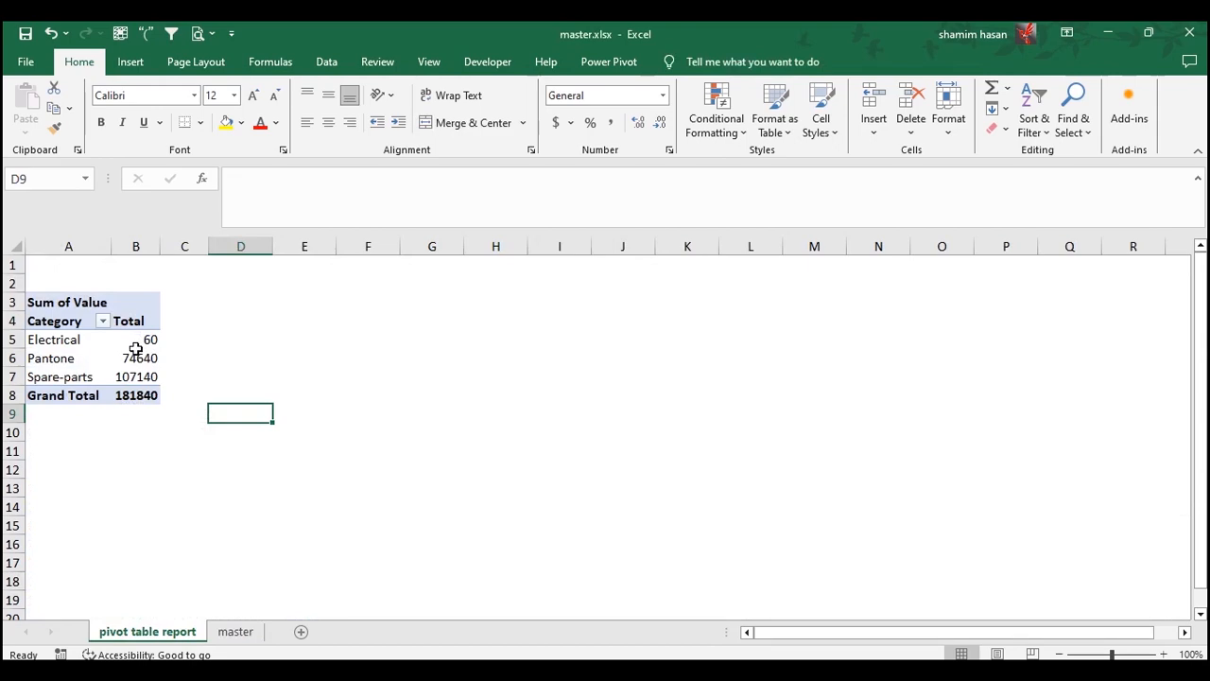
{"action": "mouse_move", "coordinate": [136, 348]}
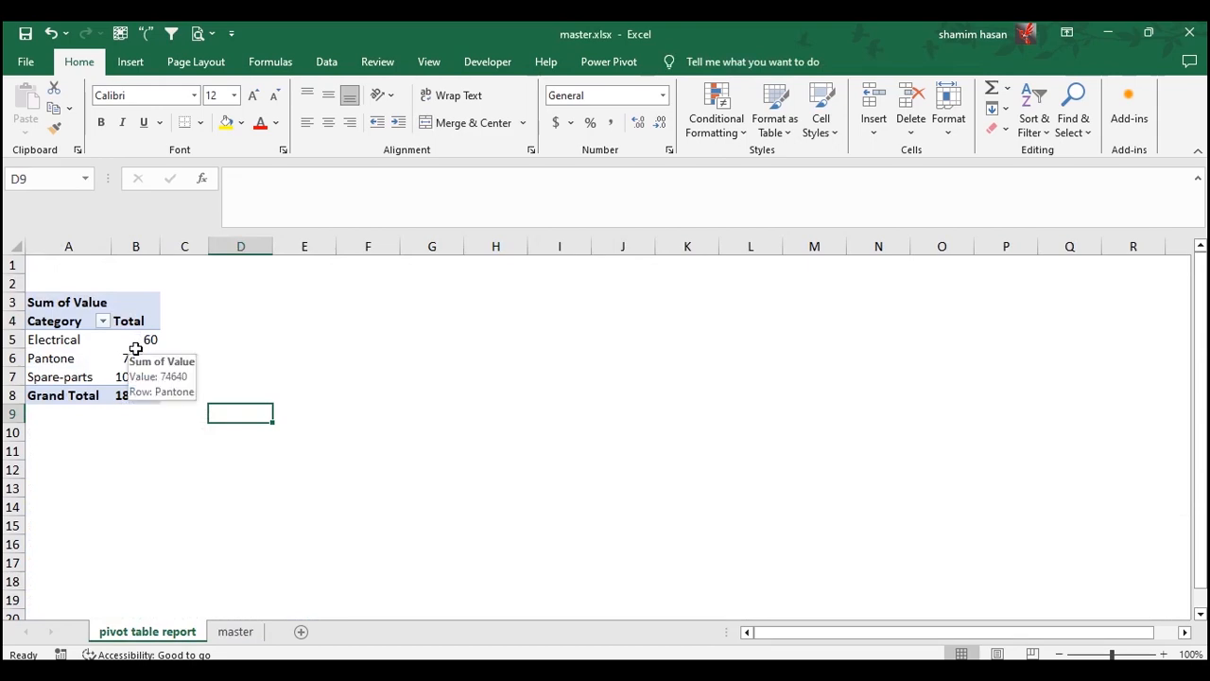
{"action": "left_click", "coordinate": [234, 636]}
{"action": "left_click", "coordinate": [176, 632]}
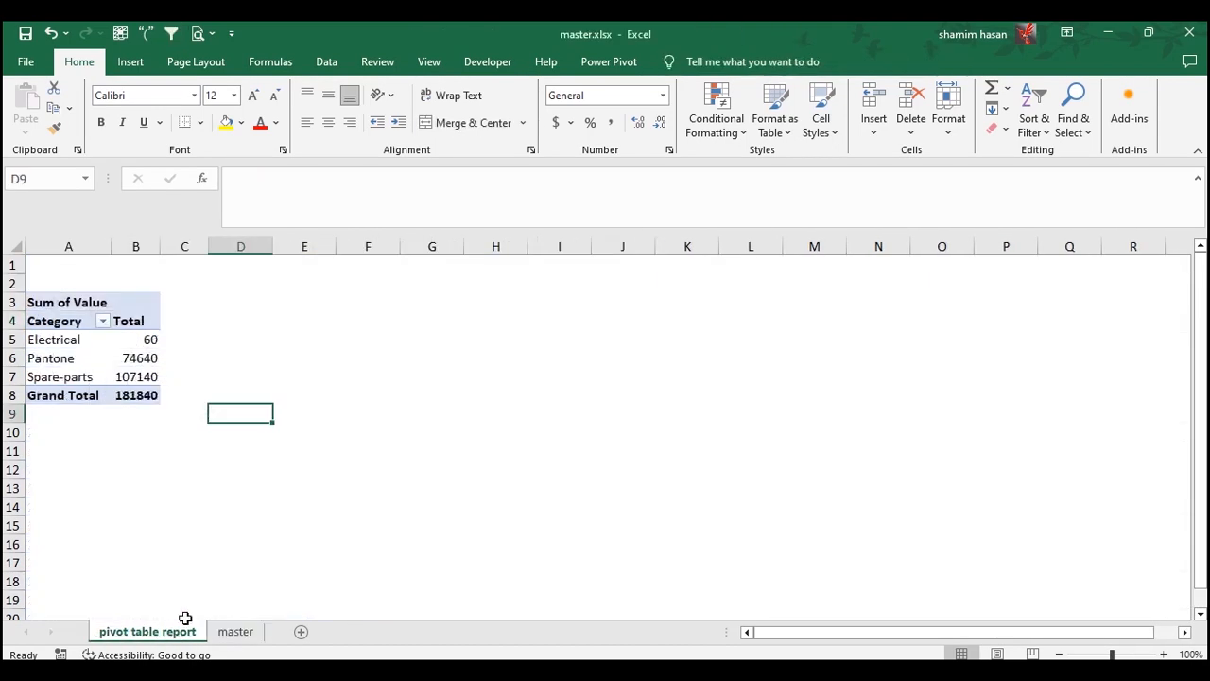
{"action": "right_click", "coordinate": [120, 355]}
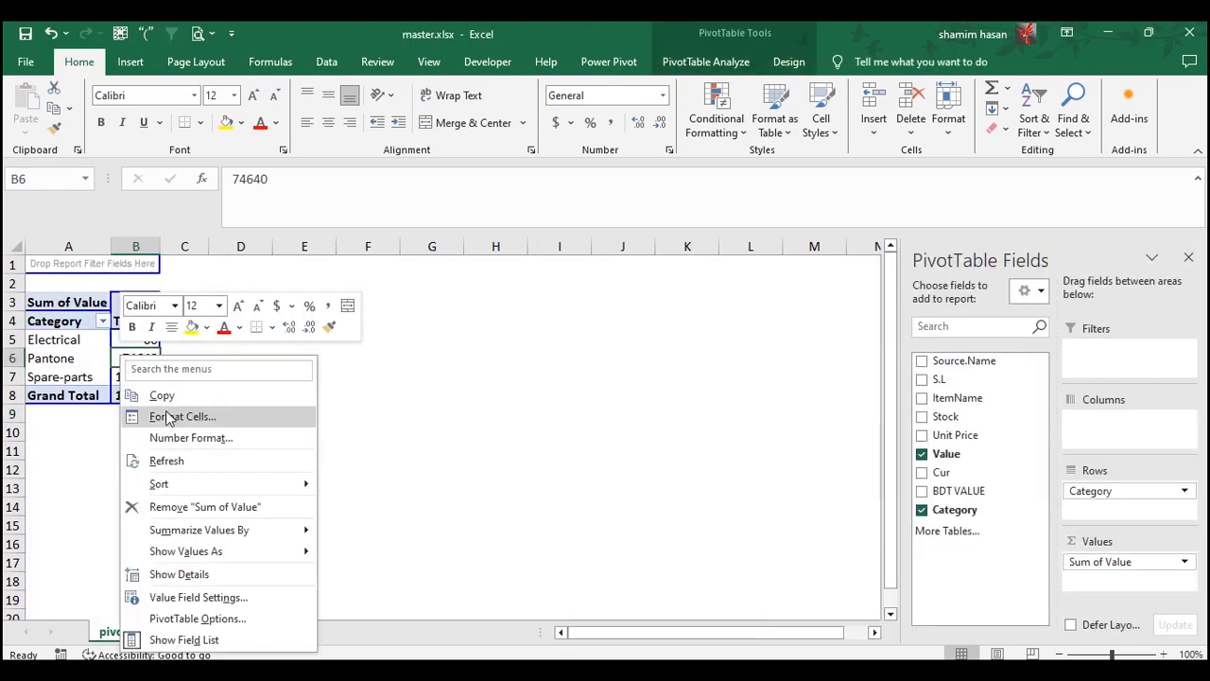
{"action": "left_click", "coordinate": [167, 462]}
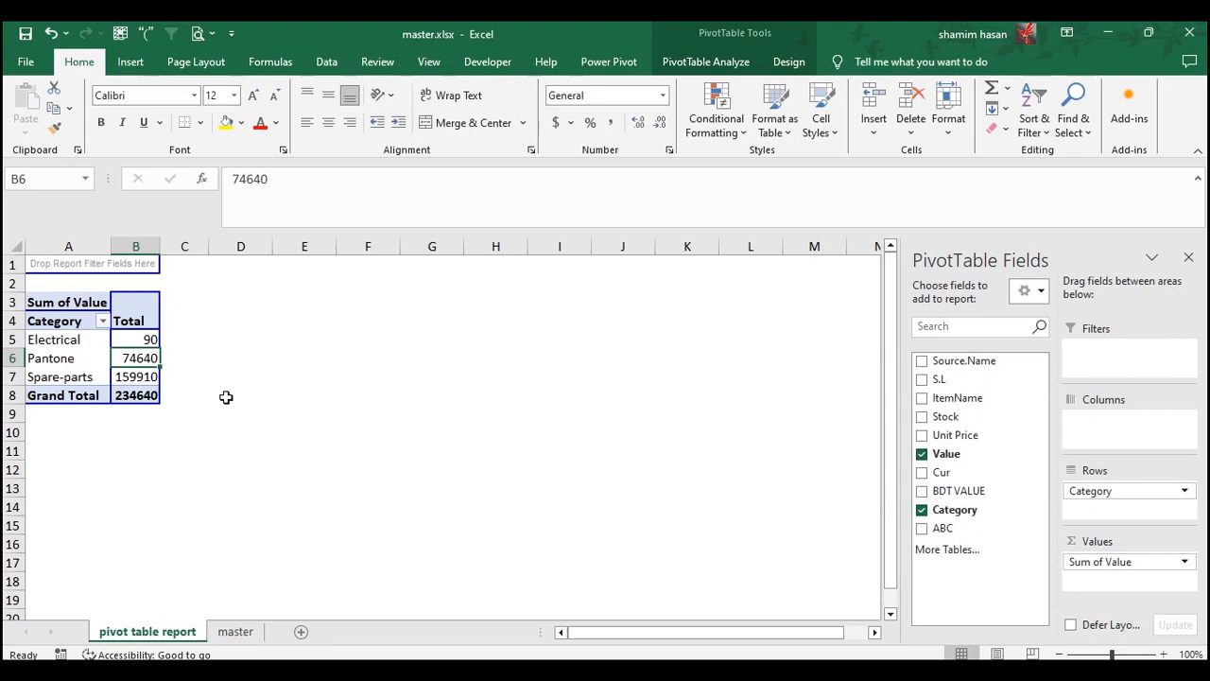
{"action": "left_click", "coordinate": [238, 632]}
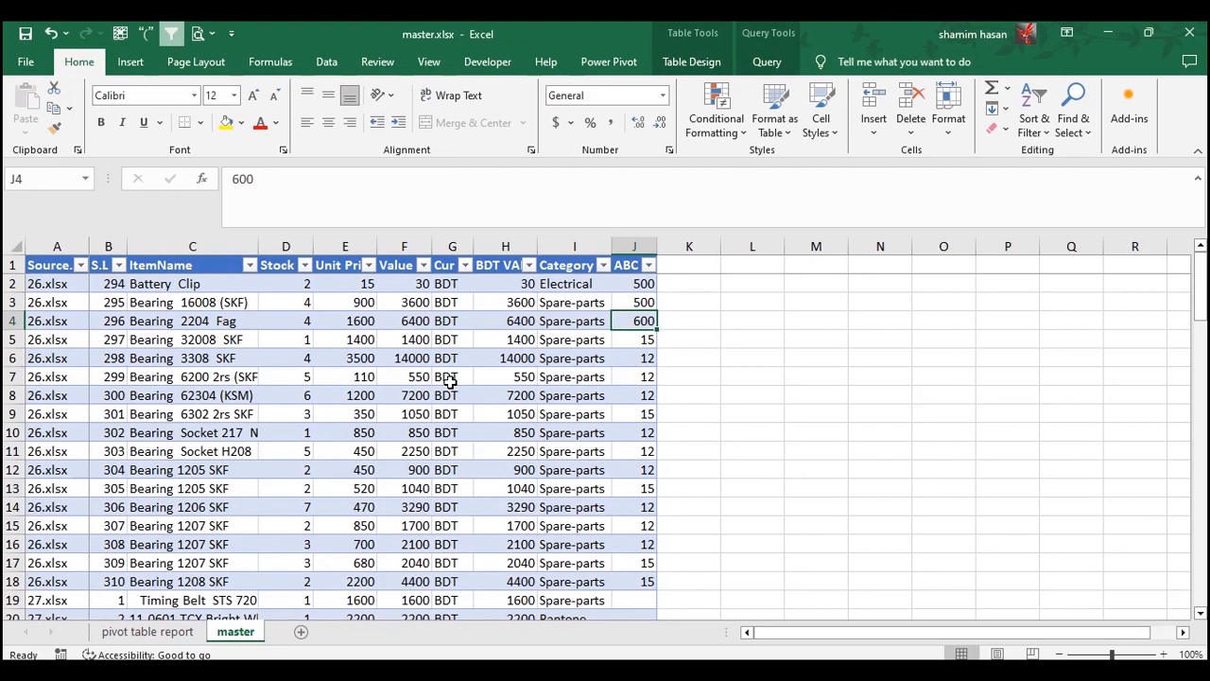
{"action": "left_click", "coordinate": [175, 631]}
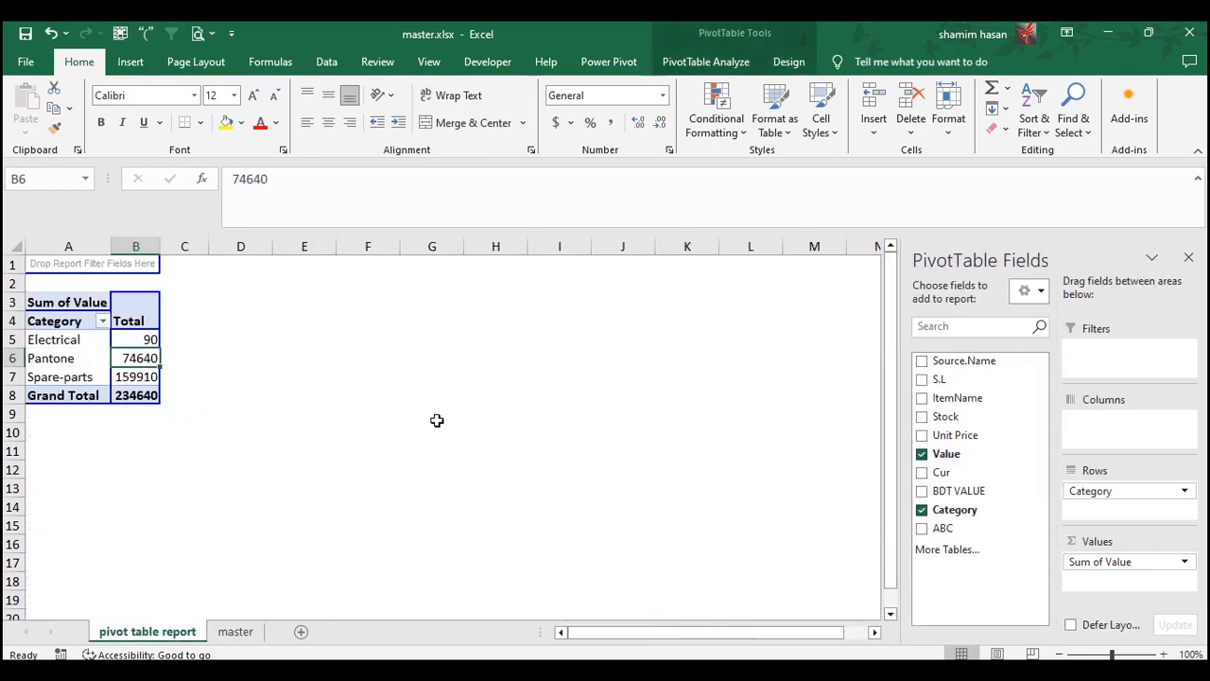